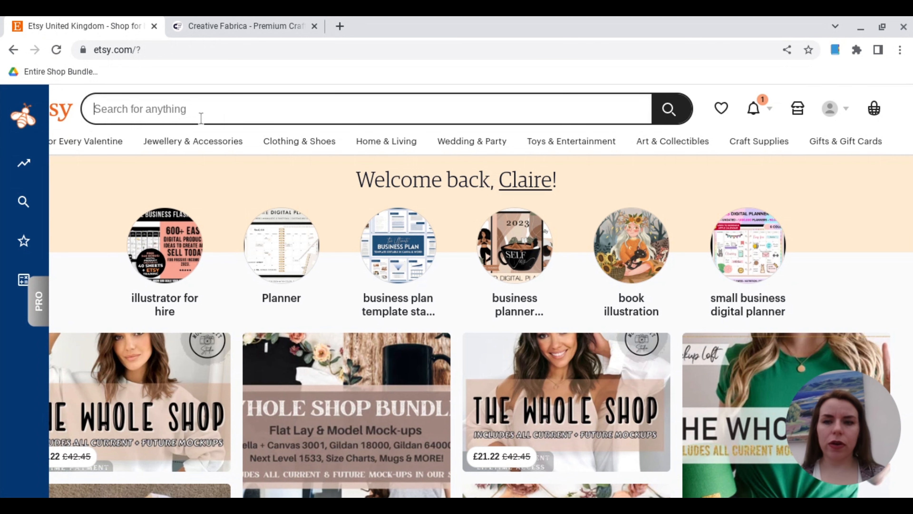
# Search Etsy for "mothers day sweater"
pyautogui.write('mothers day ')
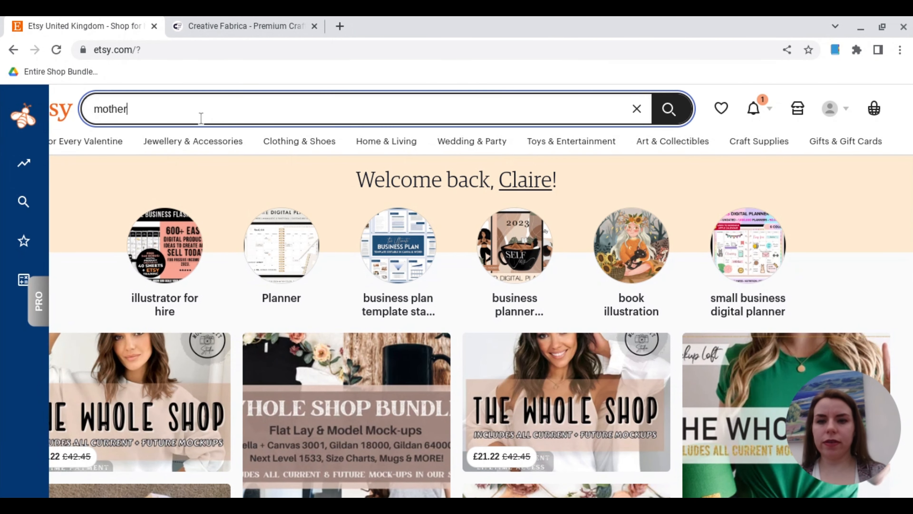
pyautogui.write('sweater')
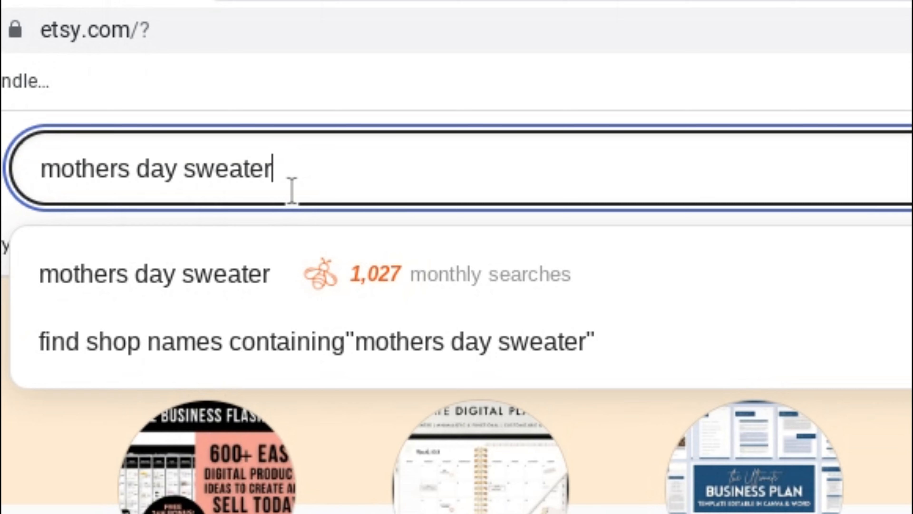
pyautogui.press('Return')
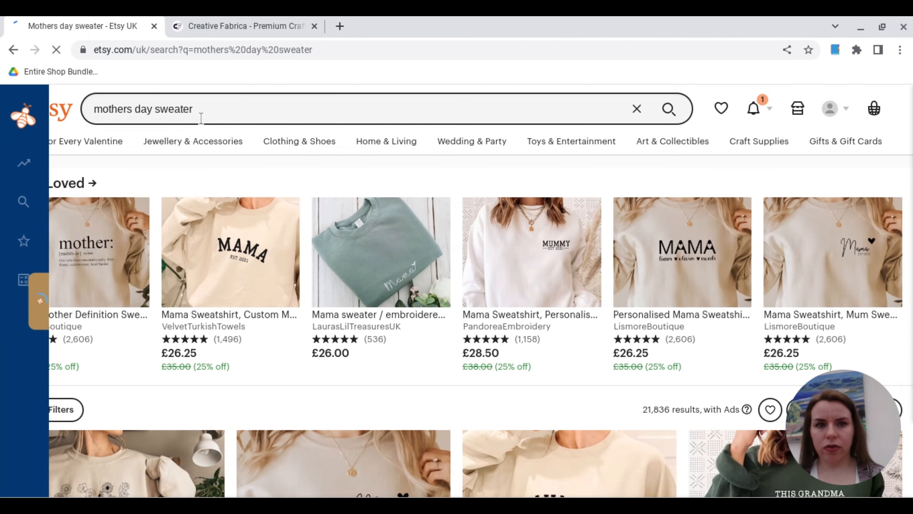
# Look through the Mother's Day sweater listings to compare their designs, wording, prices and reviews
pyautogui.scroll(-5, 143, 363)
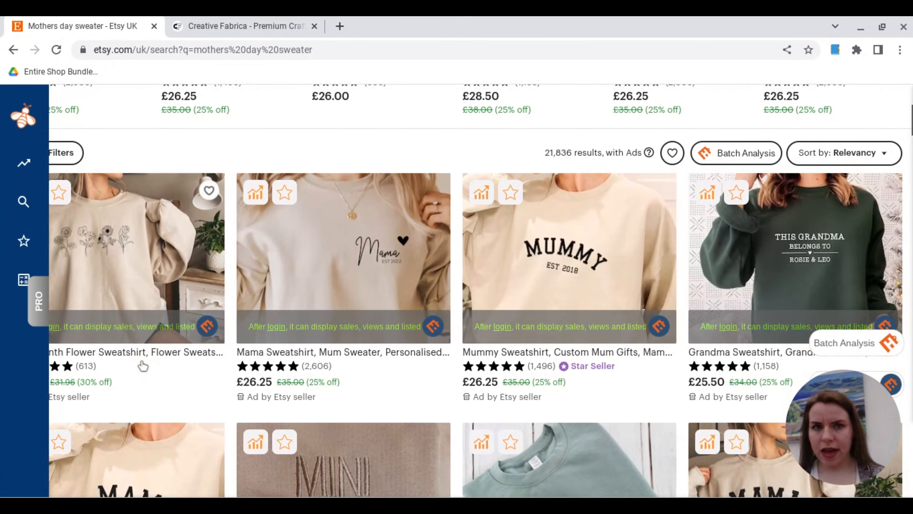
pyautogui.scroll(-5, 143, 366)
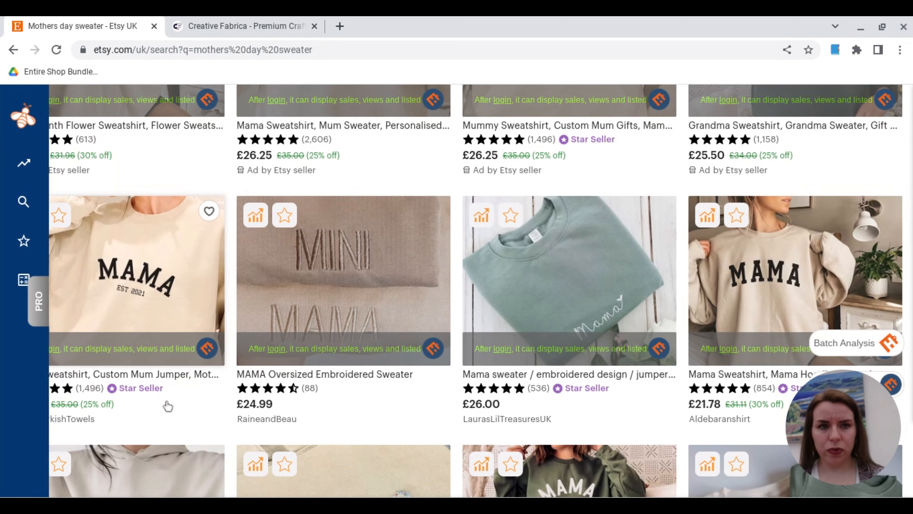
pyautogui.scroll(-5, 168, 406)
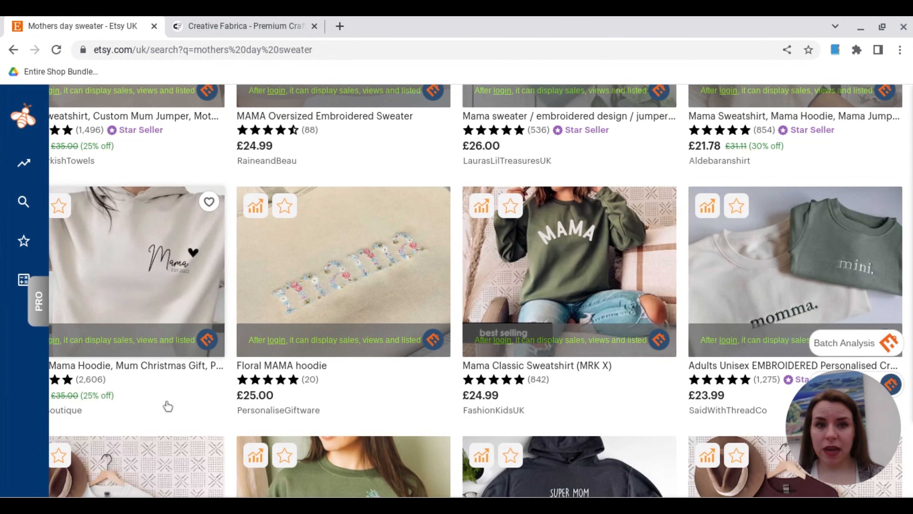
pyautogui.scroll(-5, 168, 406)
pyautogui.scroll(-8, 167, 406)
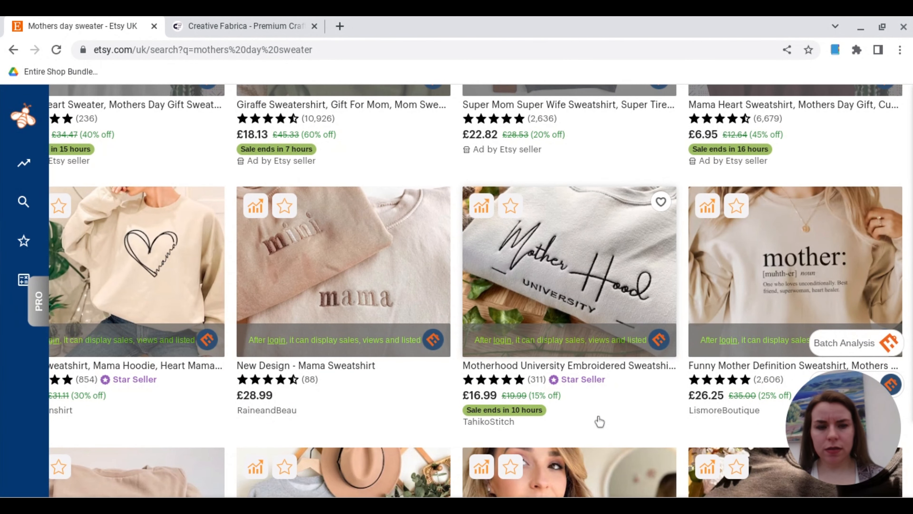
pyautogui.scroll(-5, 599, 420)
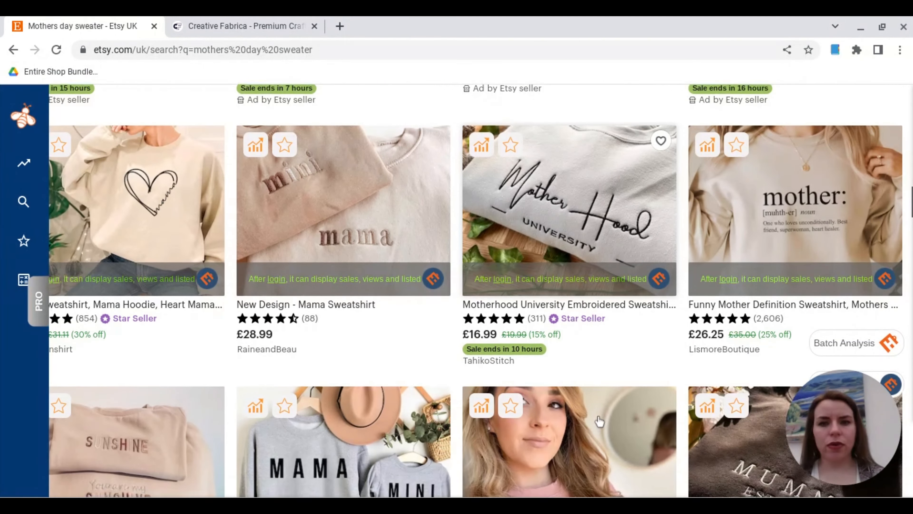
pyautogui.scroll(-2, 599, 420)
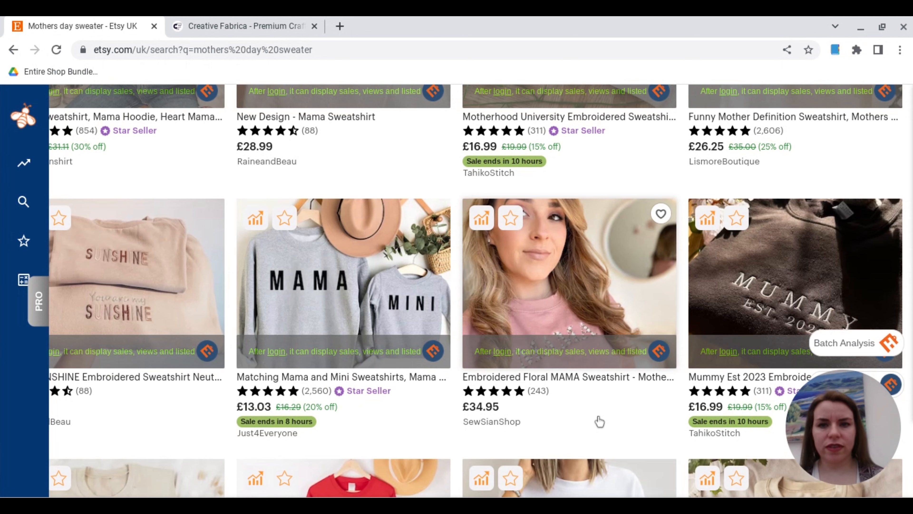
pyautogui.scroll(8, 599, 421)
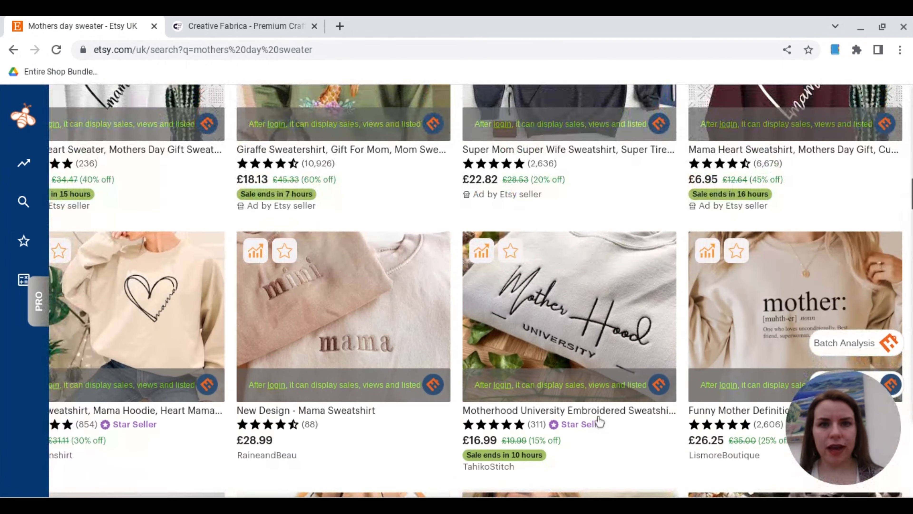
pyautogui.scroll(-11, 599, 421)
pyautogui.scroll(-5, 598, 420)
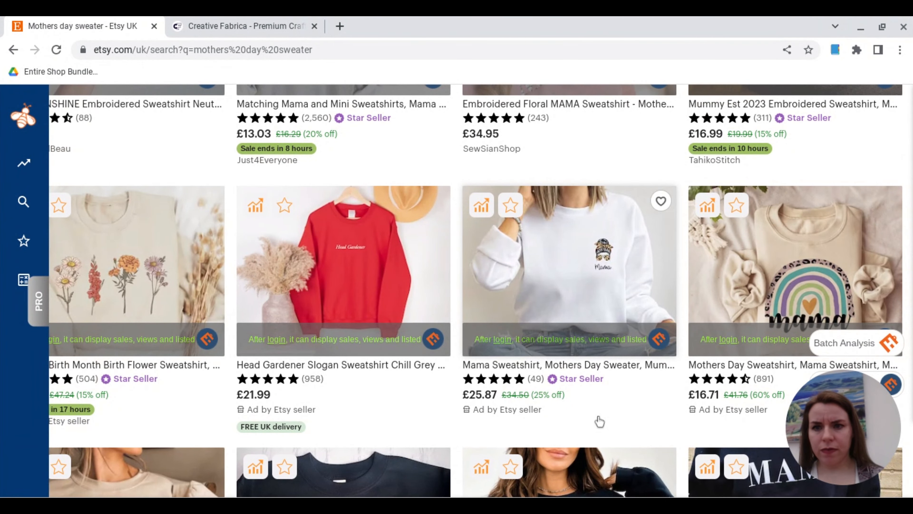
pyautogui.scroll(-5, 599, 420)
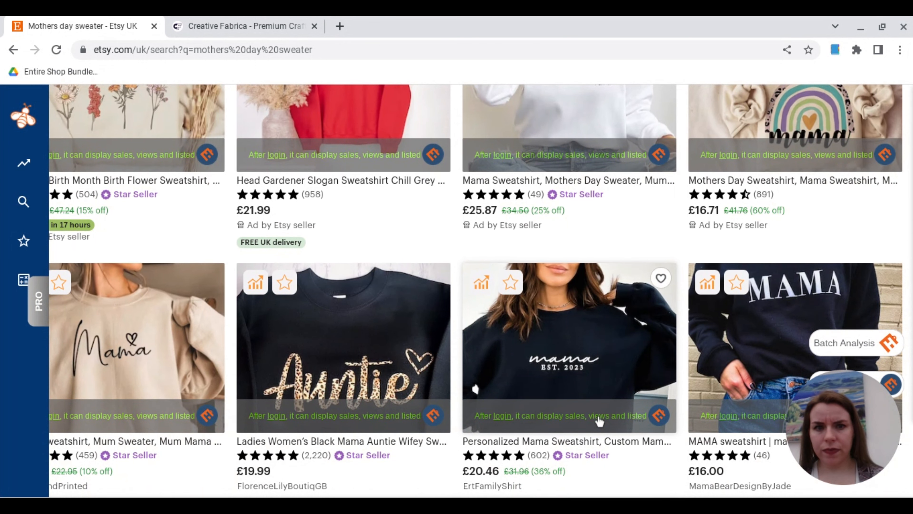
pyautogui.scroll(-8, 599, 420)
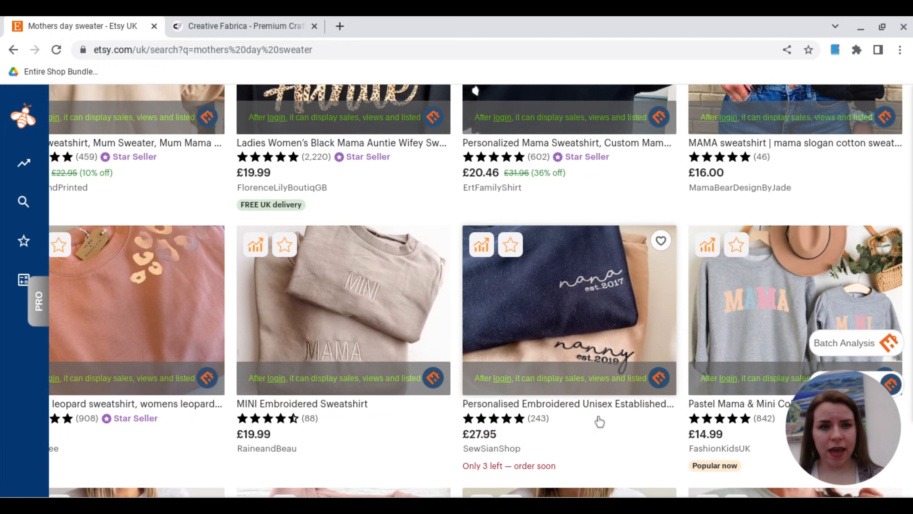
pyautogui.scroll(-2, 599, 421)
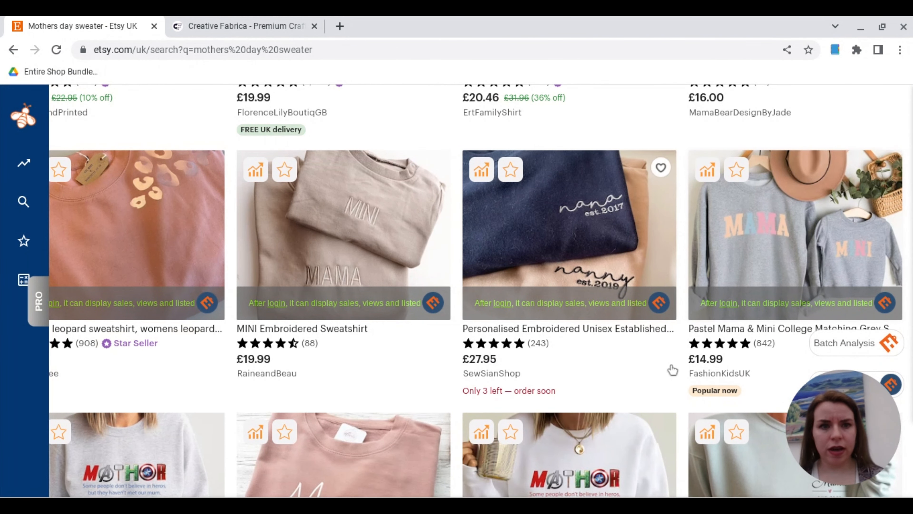
pyautogui.scroll(-6, 671, 369)
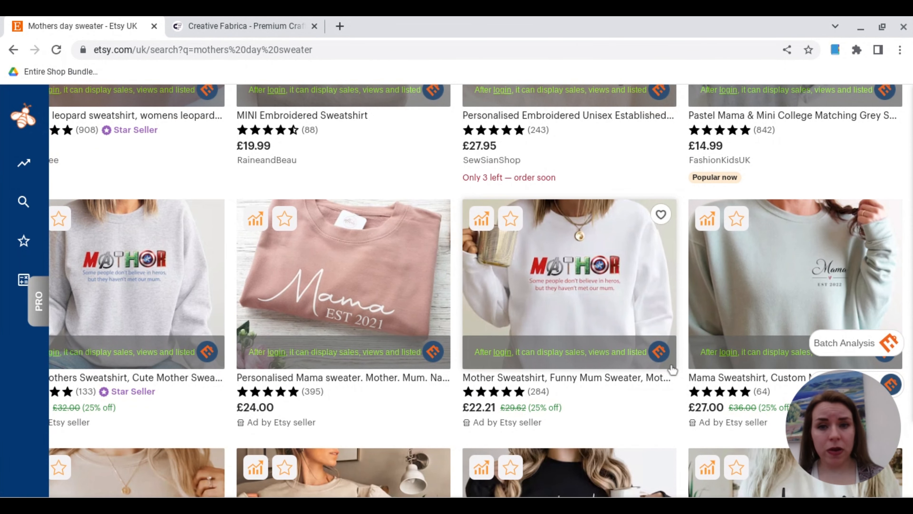
pyautogui.scroll(-15, 671, 369)
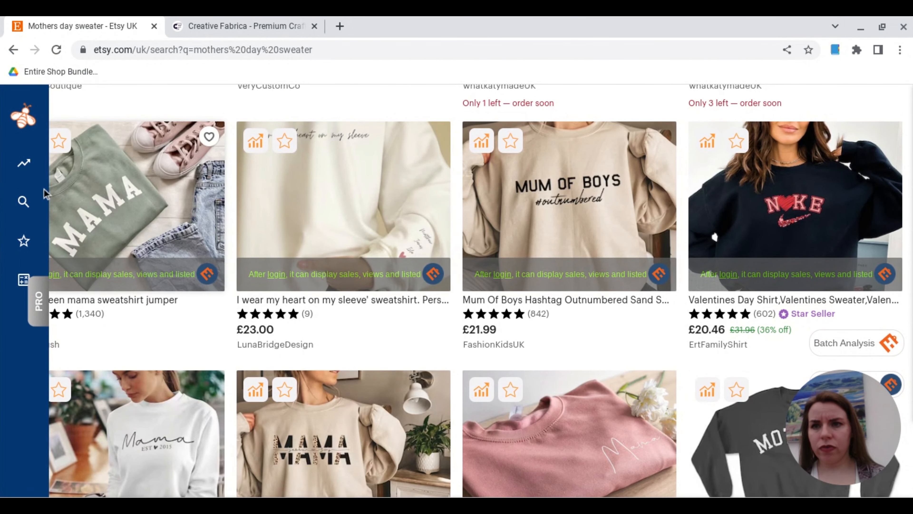
# Open EverBee's Product Analytics for the Mother's Day sweater listings and sort them by estimated total sales, highest first
pyautogui.moveTo(44, 188)
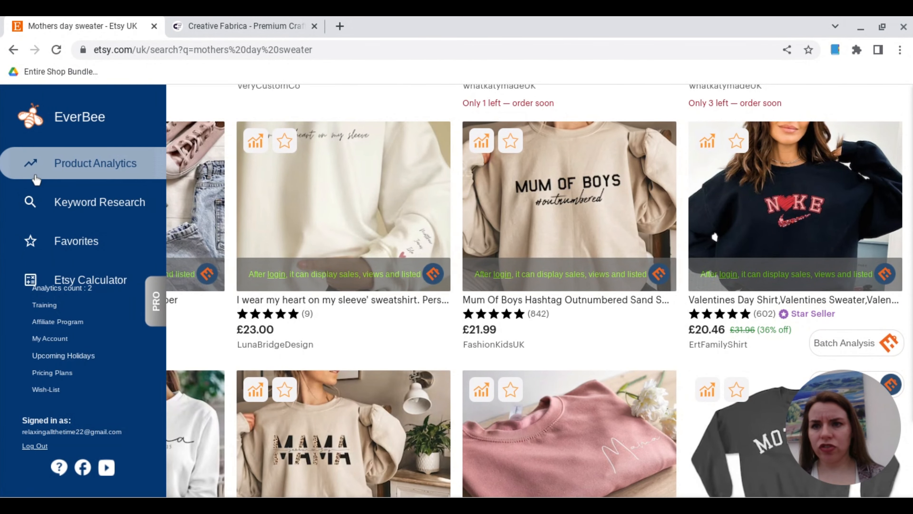
pyautogui.click(53, 169)
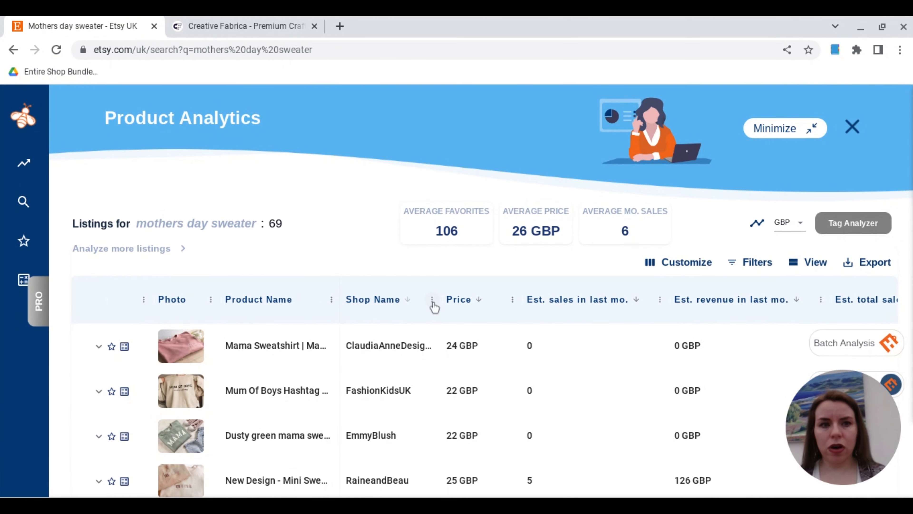
pyautogui.click(876, 309)
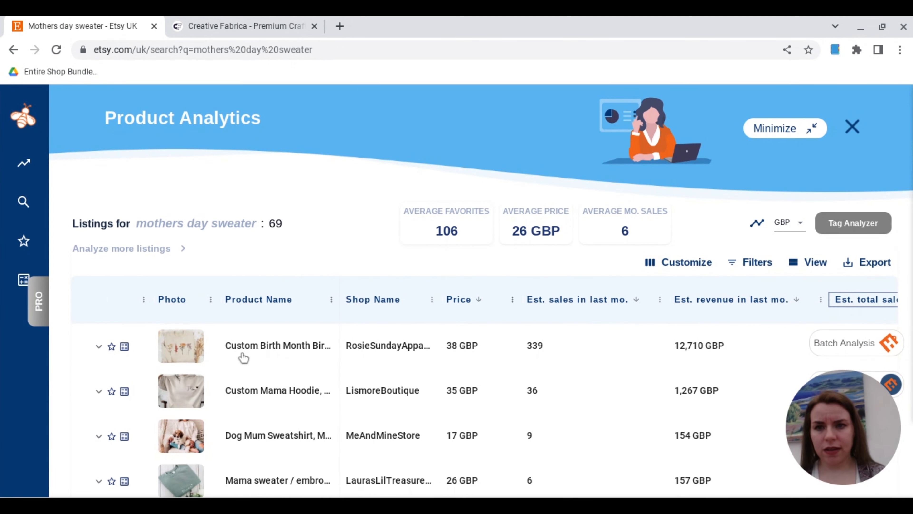
# Examine the best-selling listings in the analytics table, comparing their photos, prices, monthly sales, revenue and total sales
pyautogui.moveTo(191, 346)
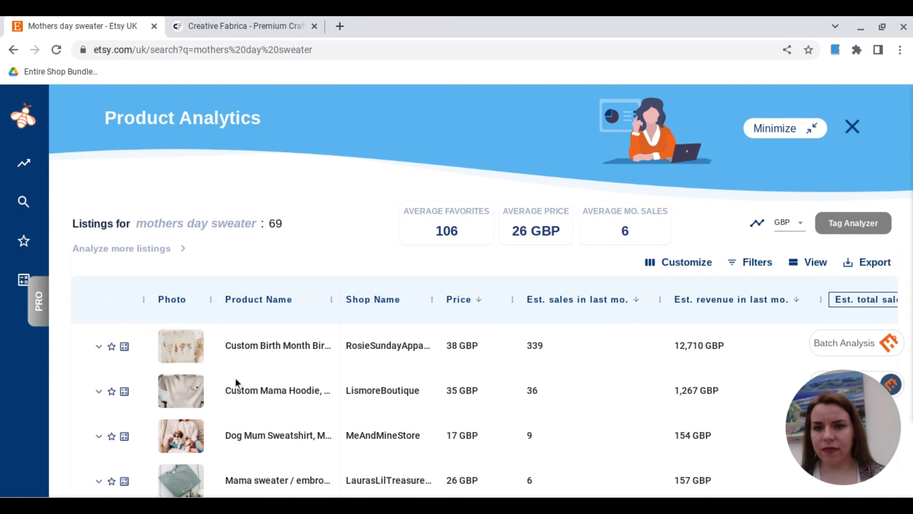
pyautogui.scroll(-2, 236, 377)
pyautogui.scroll(-3, 235, 377)
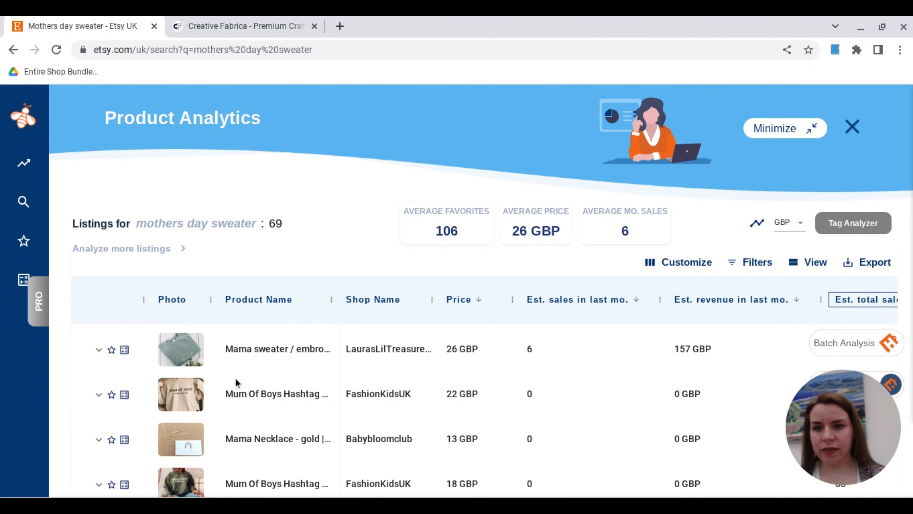
pyautogui.scroll(-5, 236, 378)
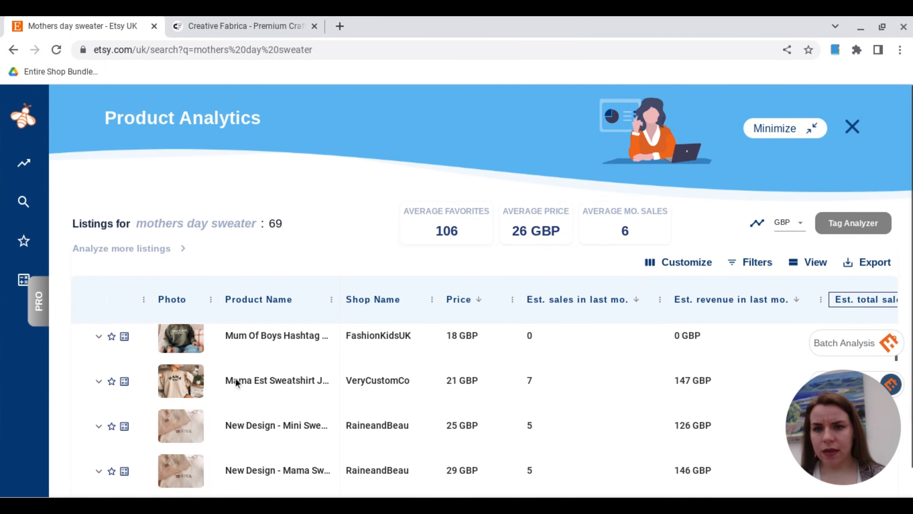
pyautogui.scroll(-1, 235, 378)
pyautogui.scroll(-1, 235, 379)
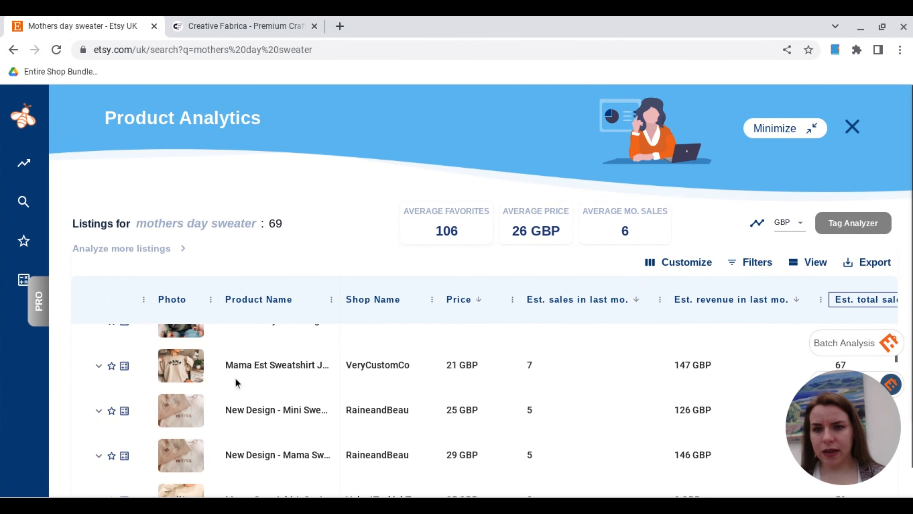
pyautogui.scroll(-2, 234, 377)
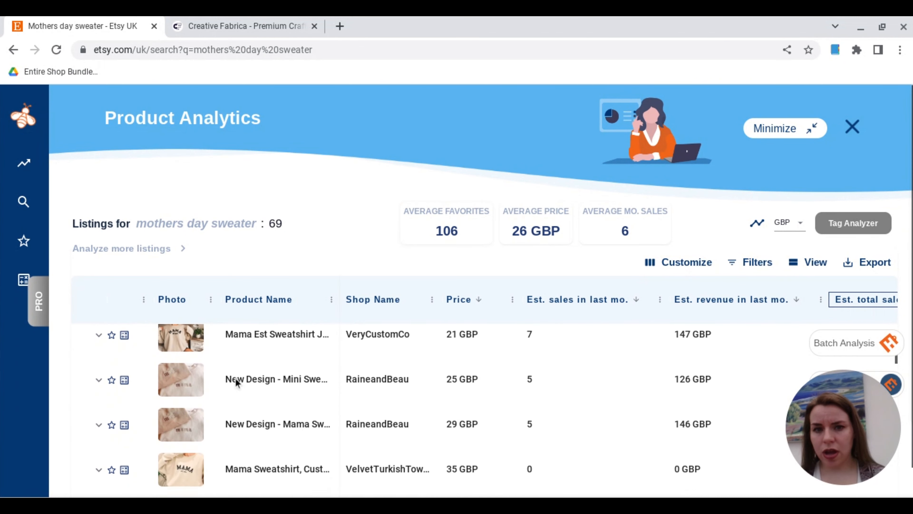
pyautogui.scroll(-3, 235, 378)
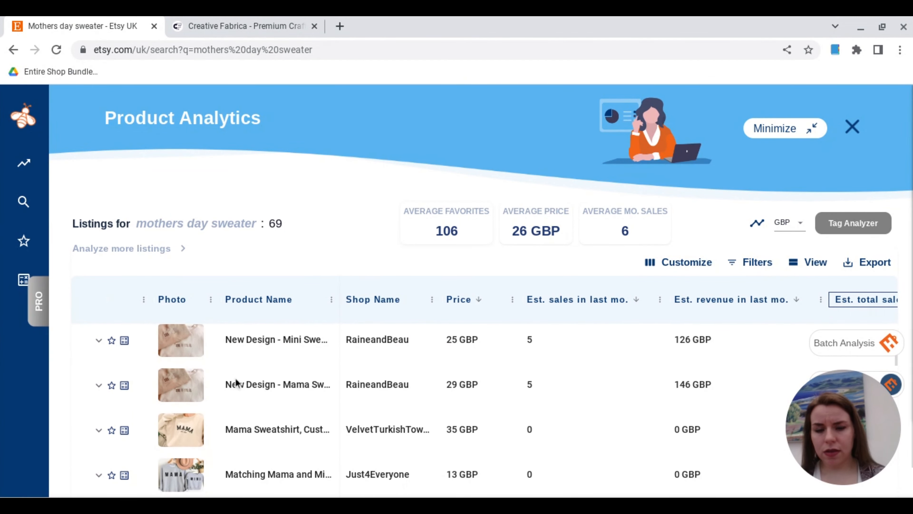
pyautogui.scroll(-2, 236, 382)
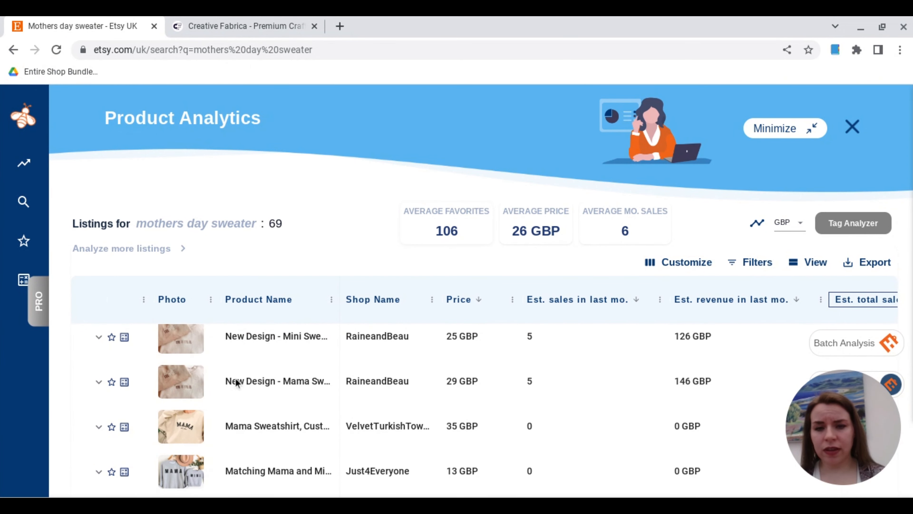
pyautogui.scroll(5, 236, 380)
pyautogui.hscroll(2, 235, 380)
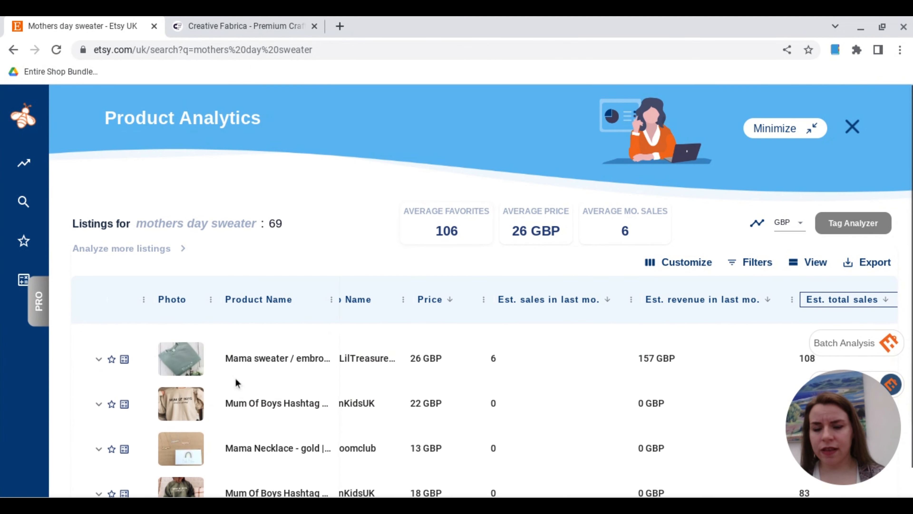
pyautogui.scroll(3, 235, 382)
pyautogui.hscroll(1, 235, 382)
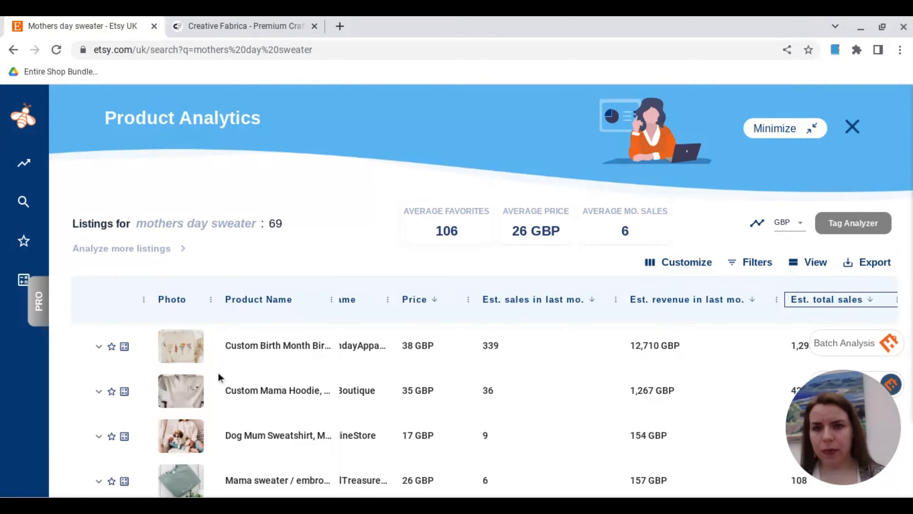
pyautogui.moveTo(190, 356)
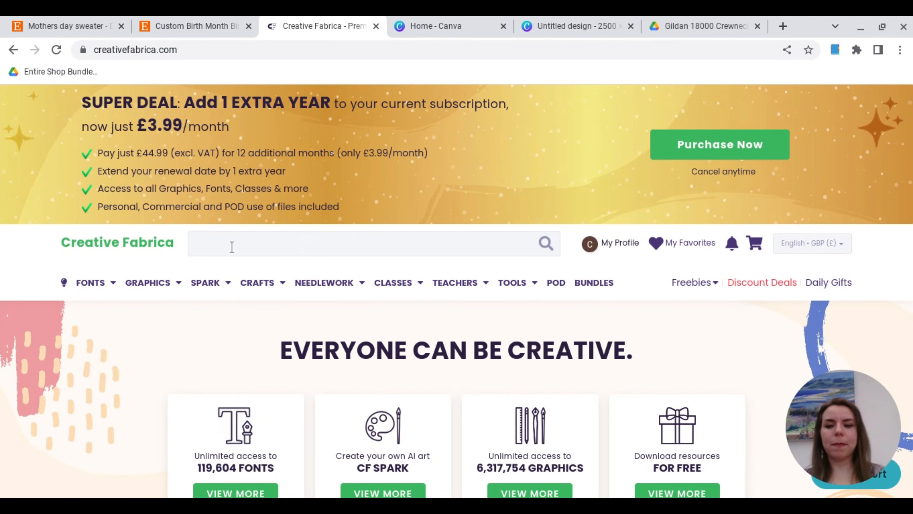
# Search Creative Fabrica for "mama" and look through the resulting designs for one suited to a sweatshirt
pyautogui.write('mama')
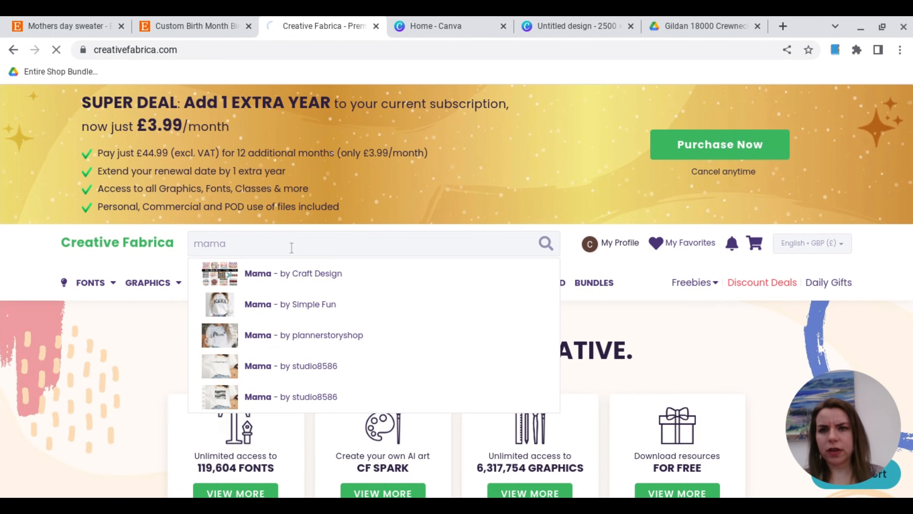
pyautogui.press('Return')
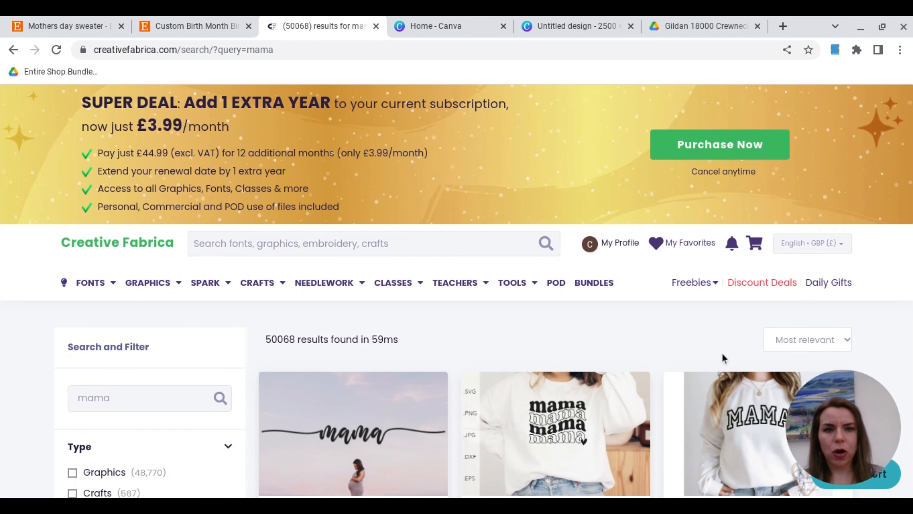
pyautogui.scroll(-2, 894, 357)
pyautogui.scroll(-3, 894, 356)
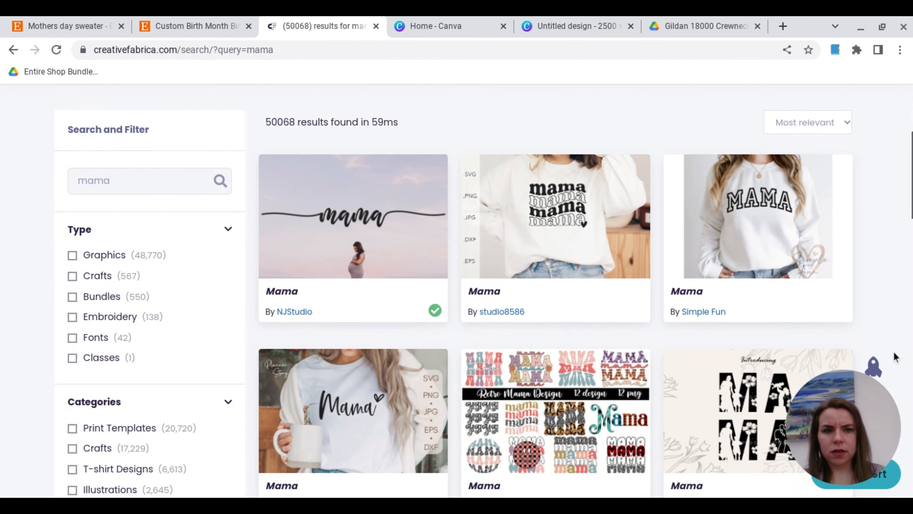
pyautogui.scroll(-3, 894, 357)
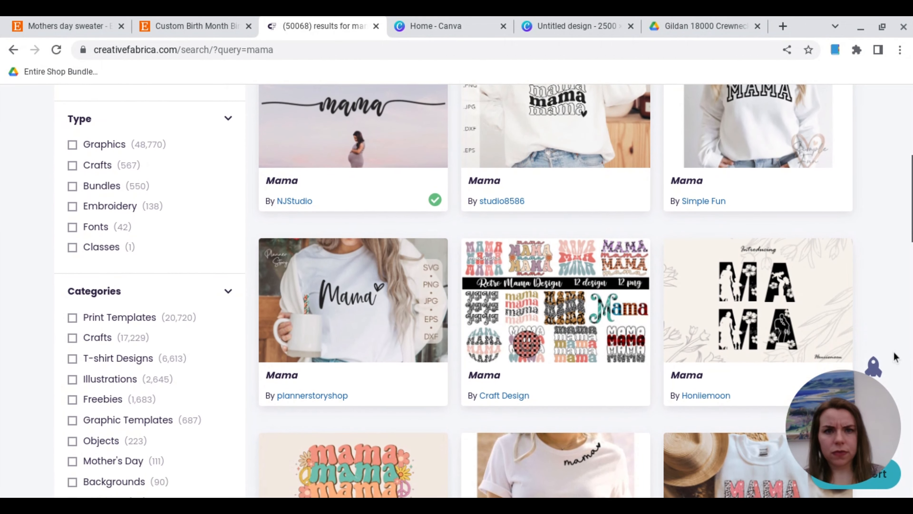
pyautogui.scroll(-2, 894, 357)
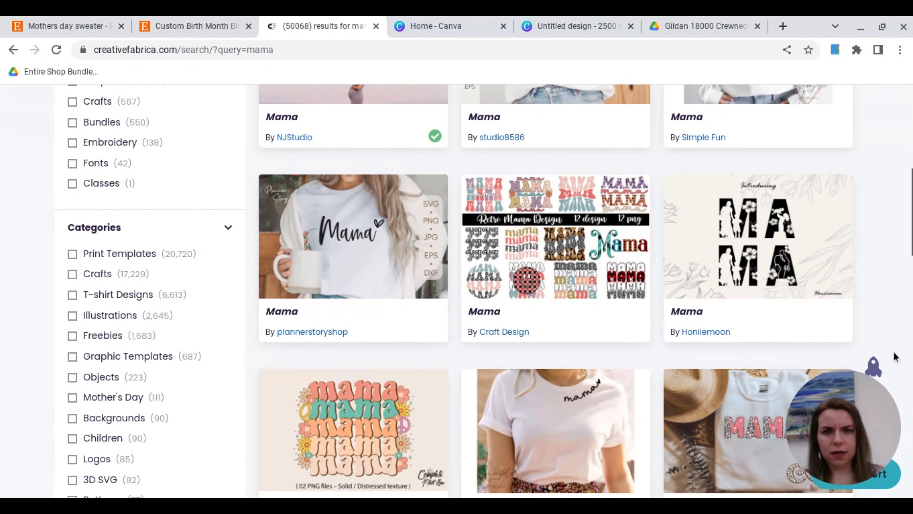
pyautogui.scroll(-2, 894, 357)
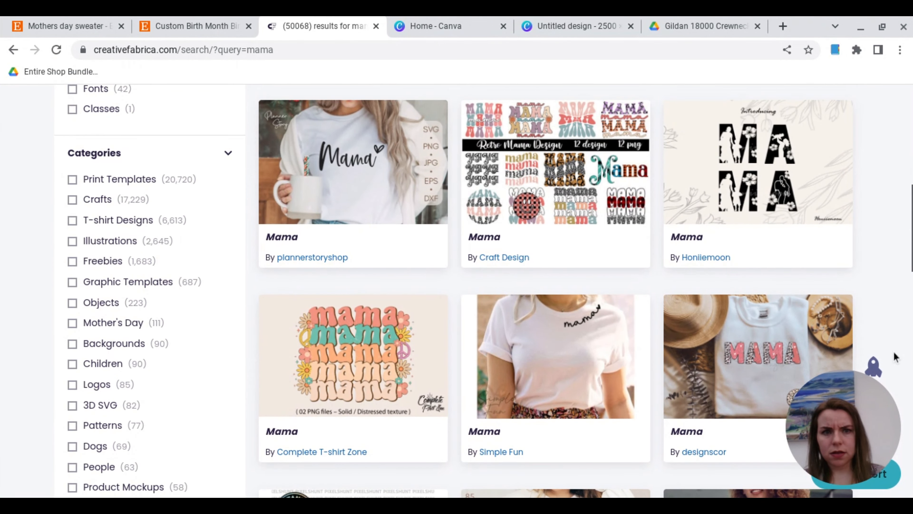
# Find woodandwalt's multicoloured "mama" graphic among the search results and download it
pyautogui.scroll(-5, 894, 357)
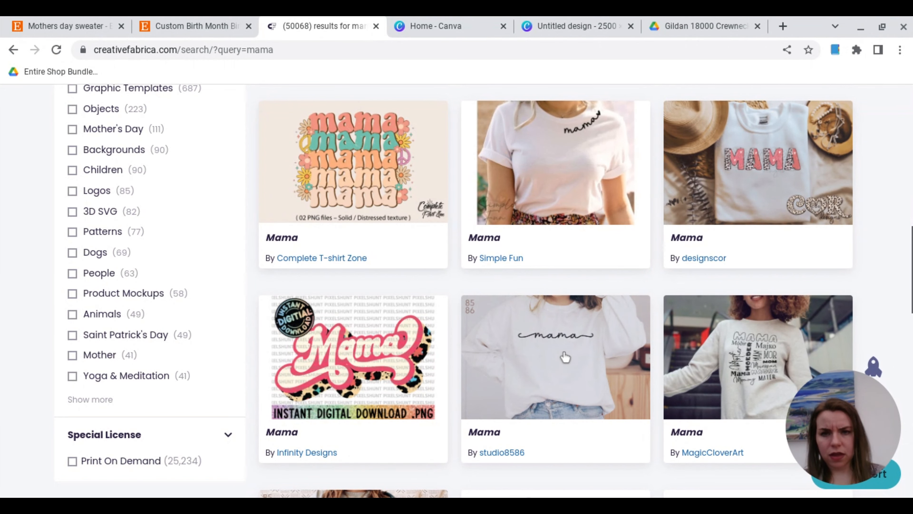
pyautogui.scroll(-9, 565, 357)
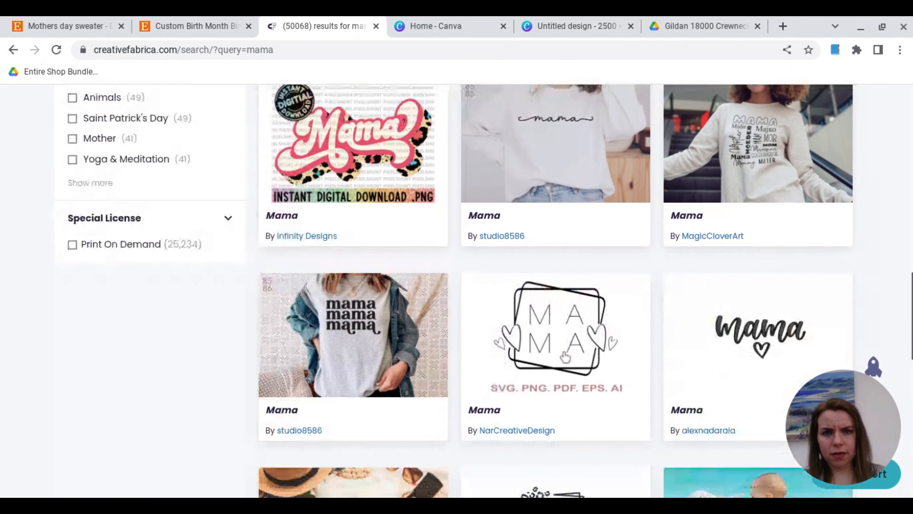
pyautogui.scroll(-2, 565, 356)
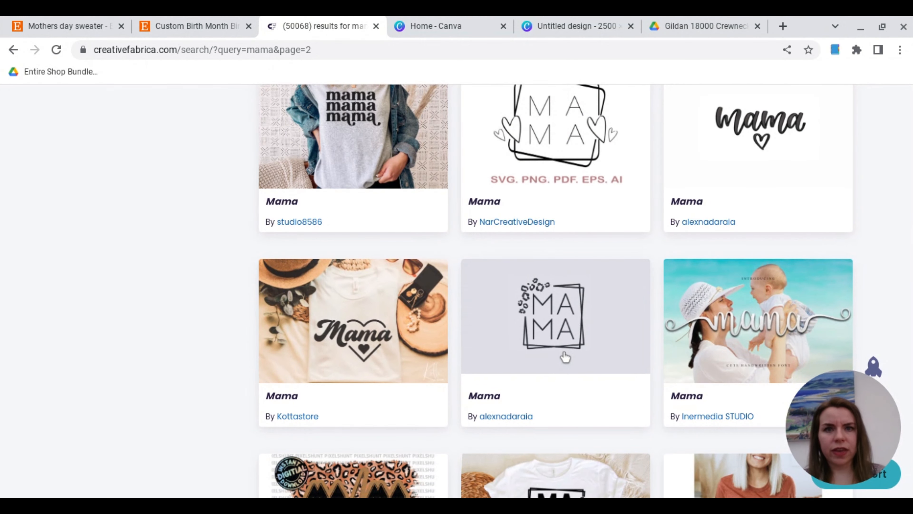
pyautogui.scroll(-4, 565, 357)
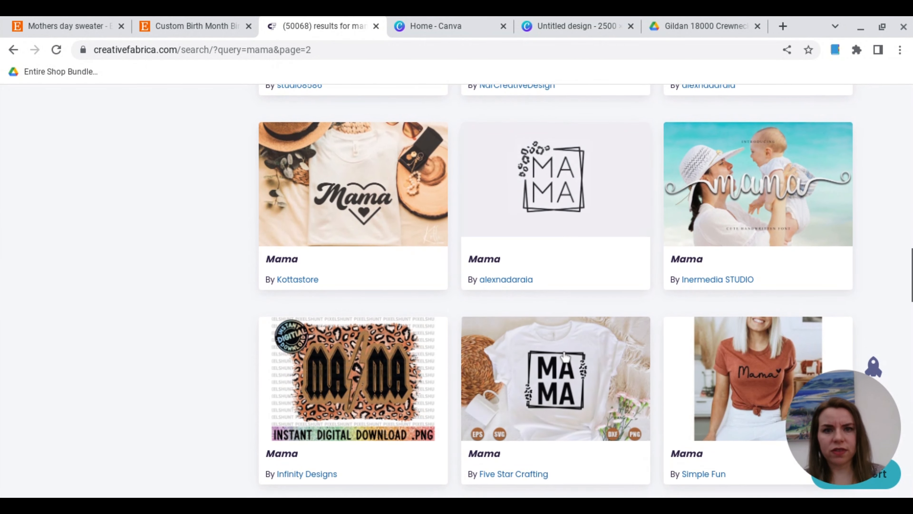
pyautogui.scroll(-5, 565, 356)
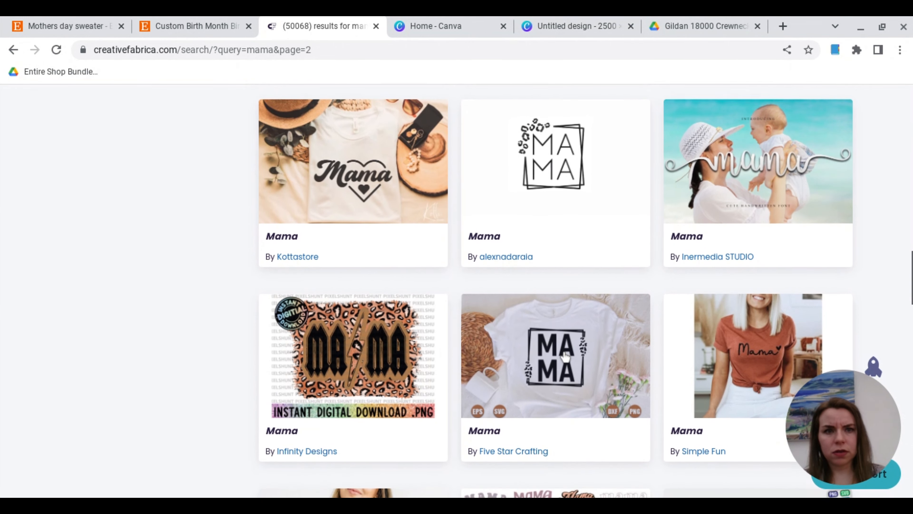
pyautogui.scroll(-3, 564, 355)
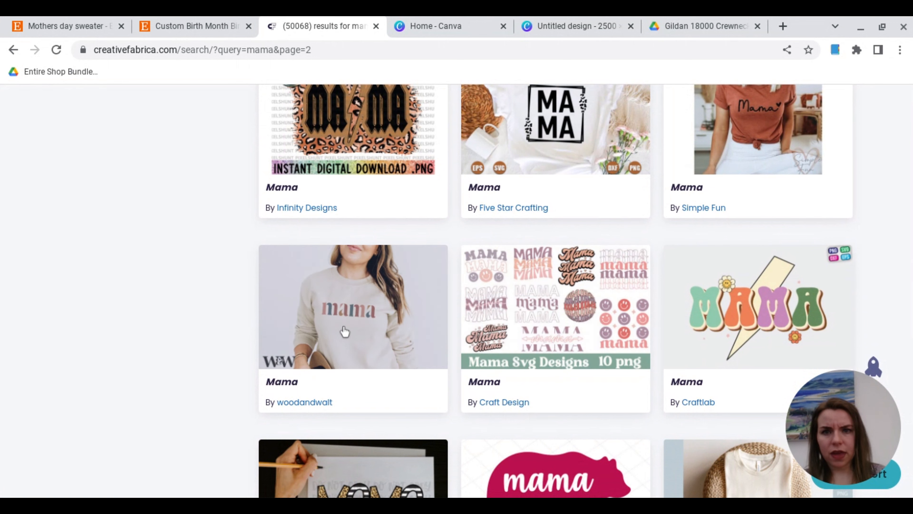
pyautogui.click(348, 327)
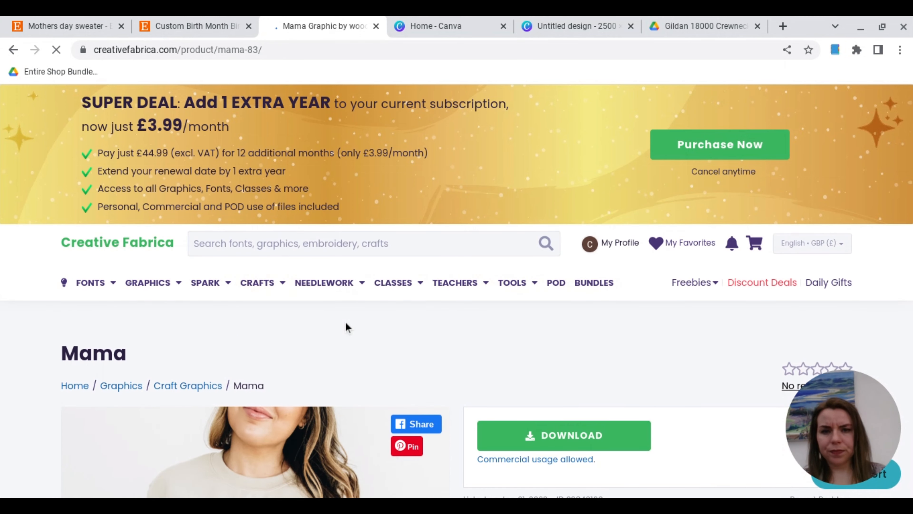
pyautogui.scroll(-5, 346, 326)
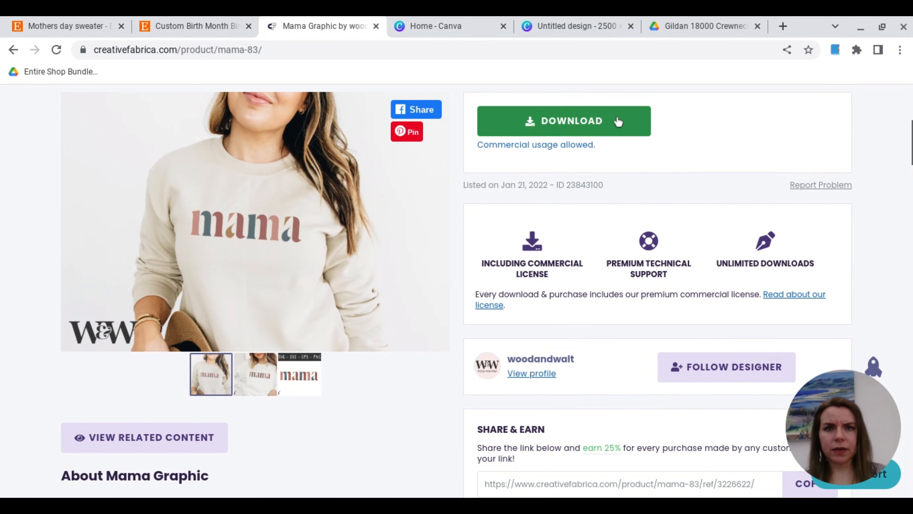
pyautogui.click(618, 121)
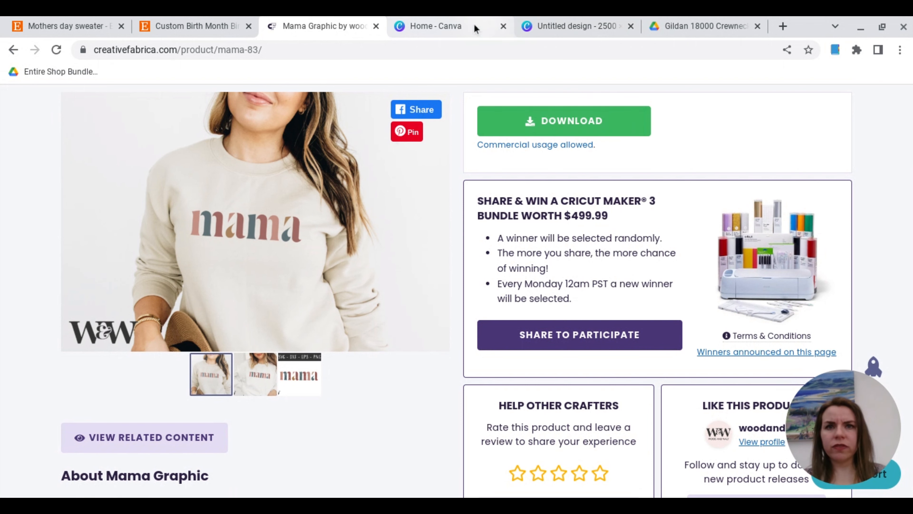
# Switch to the Canva sweatshirt mockup design and place the uploaded "mama" graphic on the chest of page 1's grey sweatshirt
pyautogui.click(555, 27)
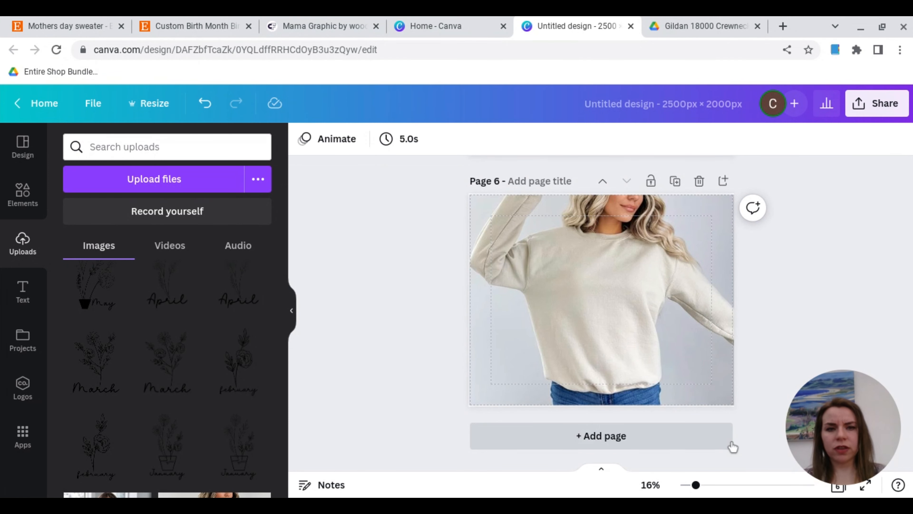
pyautogui.click(607, 431)
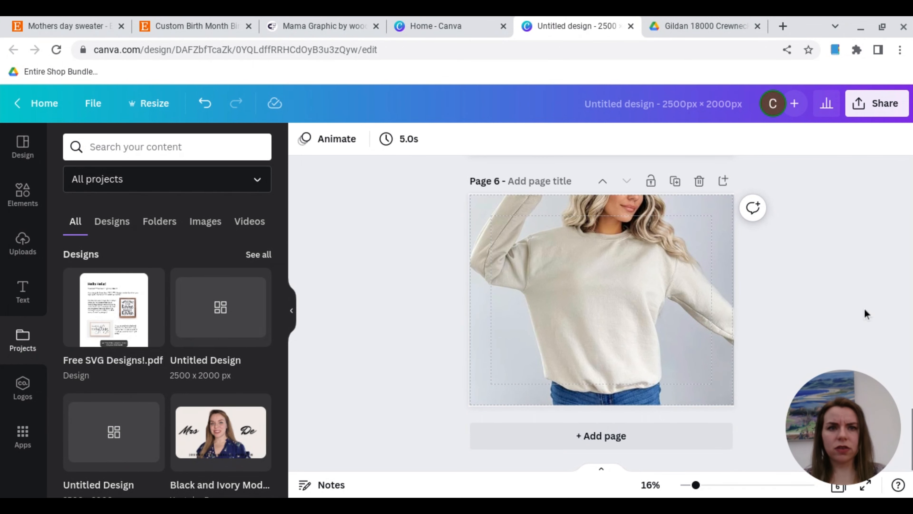
pyautogui.scroll(20, 864, 308)
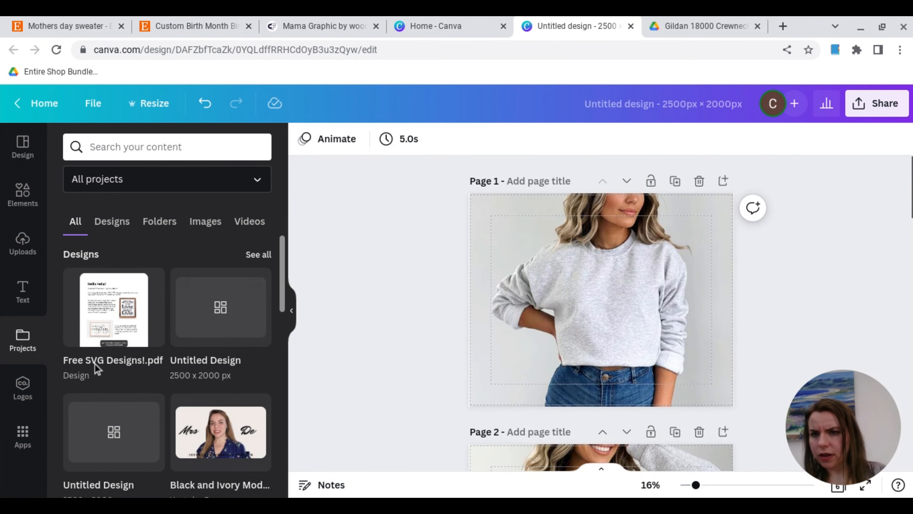
pyautogui.click(23, 243)
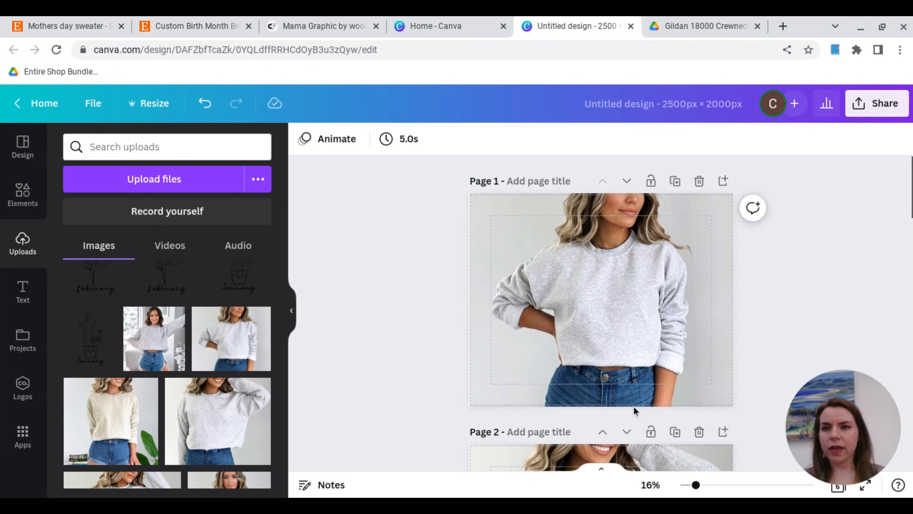
pyautogui.click(107, 303)
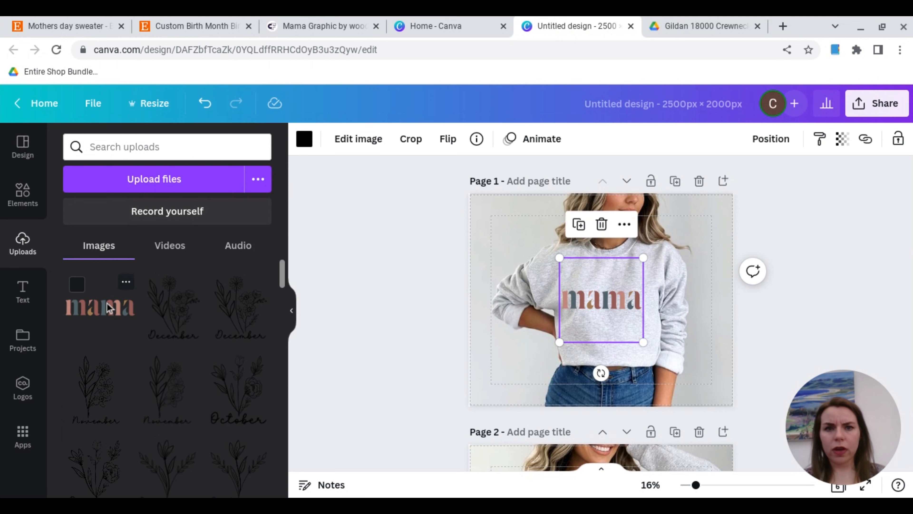
pyautogui.moveTo(614, 306); pyautogui.dragTo(618, 283)
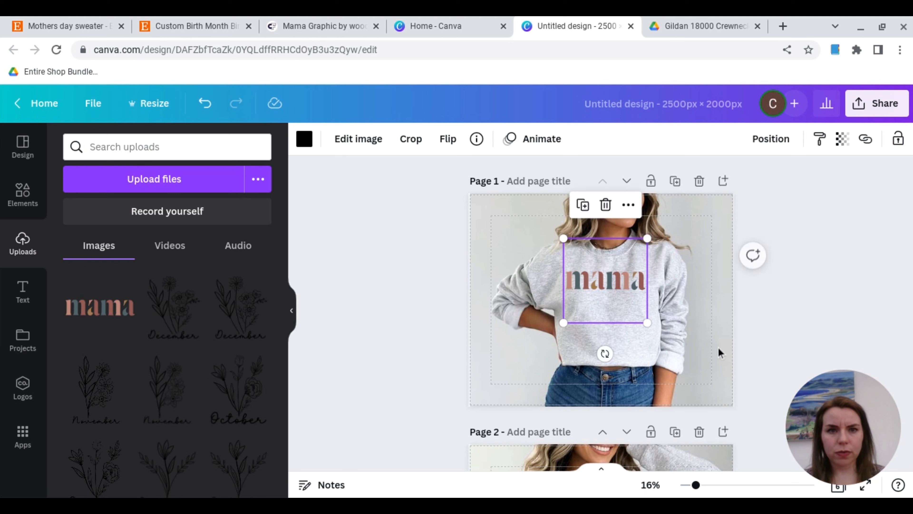
pyautogui.click(718, 345)
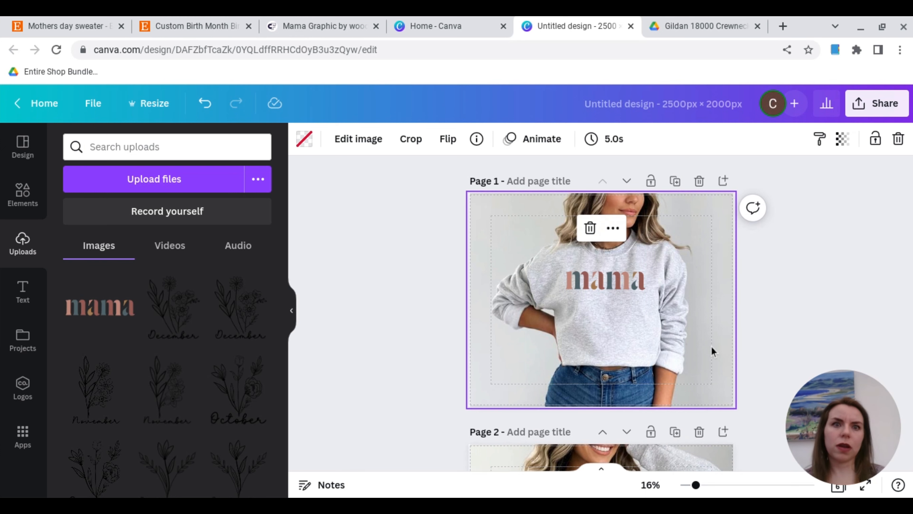
# Slightly lower the opacity of the "mama" graphic on page 1 so it blends into the sweatshirt fabric
pyautogui.click(632, 296)
pyautogui.click(848, 149)
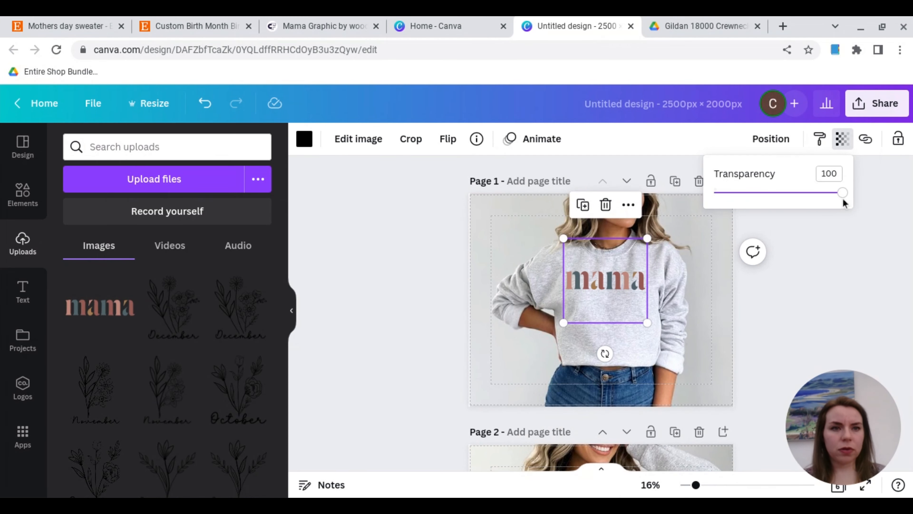
pyautogui.moveTo(842, 195); pyautogui.dragTo(828, 196)
pyautogui.click(603, 285)
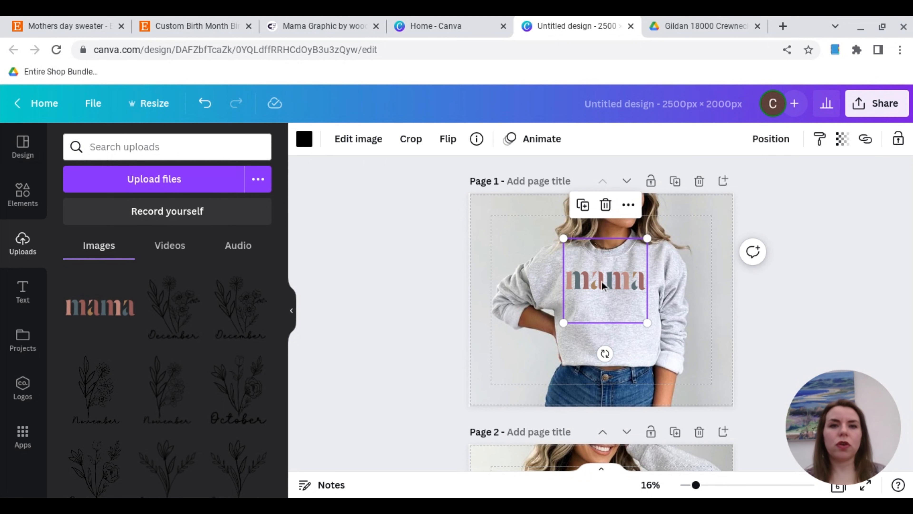
# Crop the empty space above and below the "mama" lettering so the frame fits tightly around the word
pyautogui.click(419, 142)
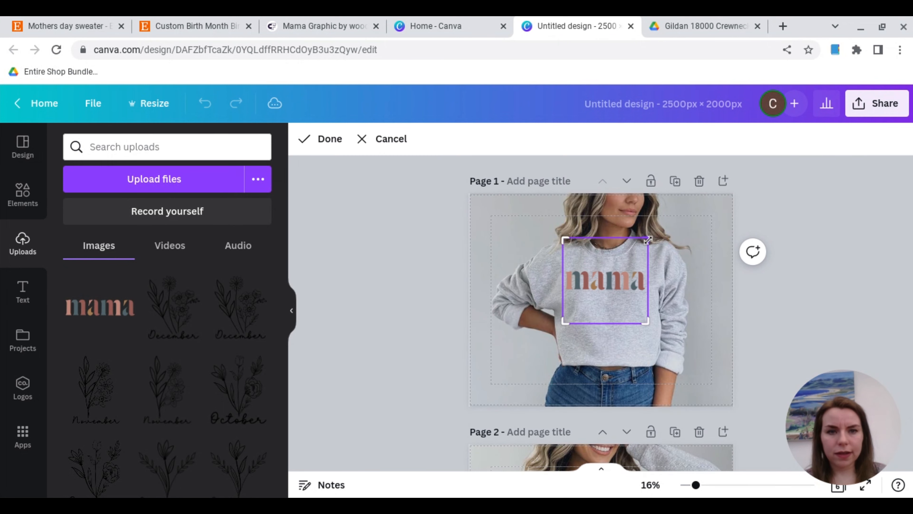
pyautogui.moveTo(648, 239); pyautogui.dragTo(649, 267)
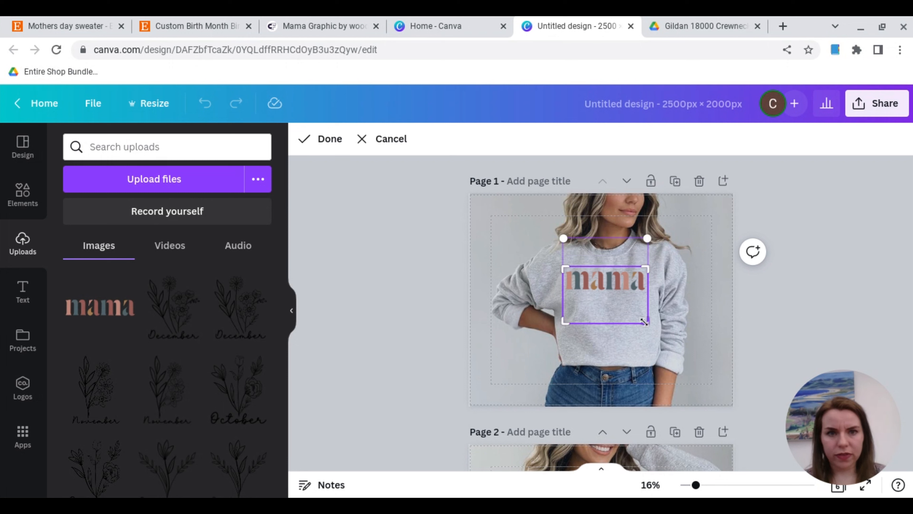
pyautogui.moveTo(644, 321); pyautogui.dragTo(646, 296)
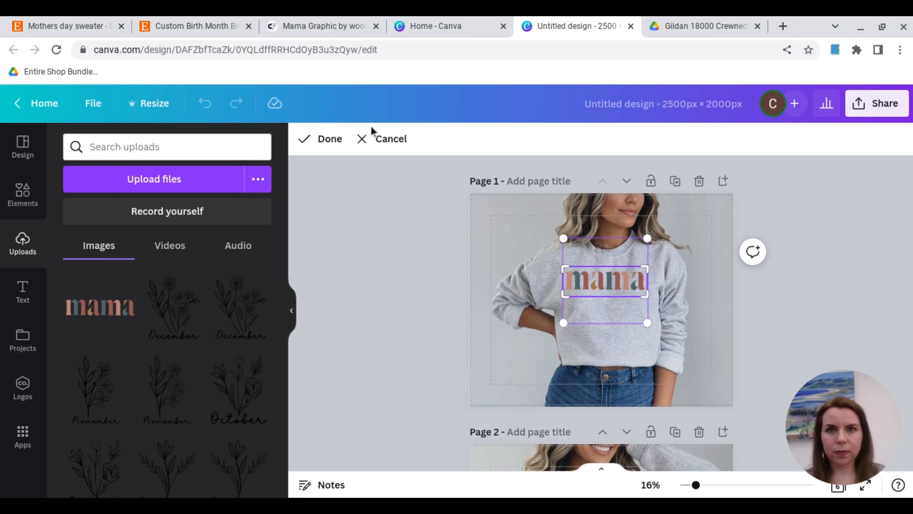
pyautogui.click(332, 141)
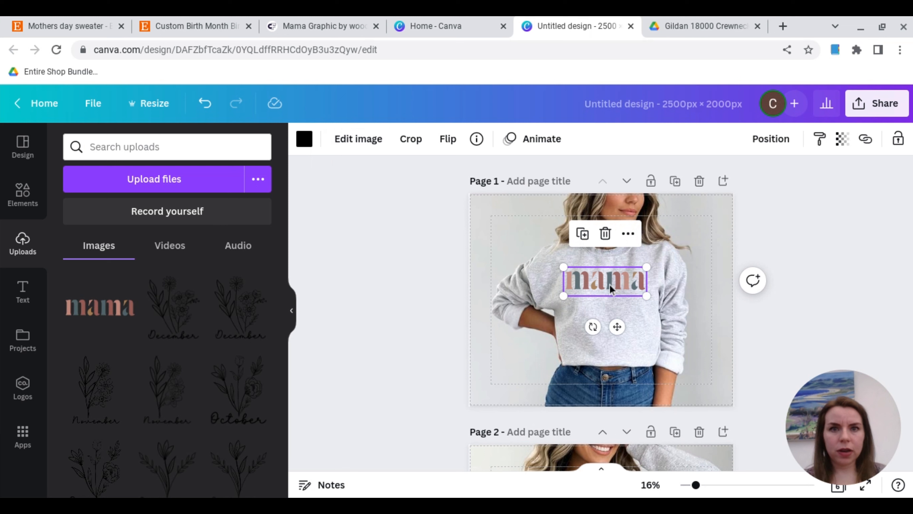
# Duplicate the cropped "mama" graphic and arrange the copies as three closely stacked rows on page 1's sweatshirt
pyautogui.click(582, 234)
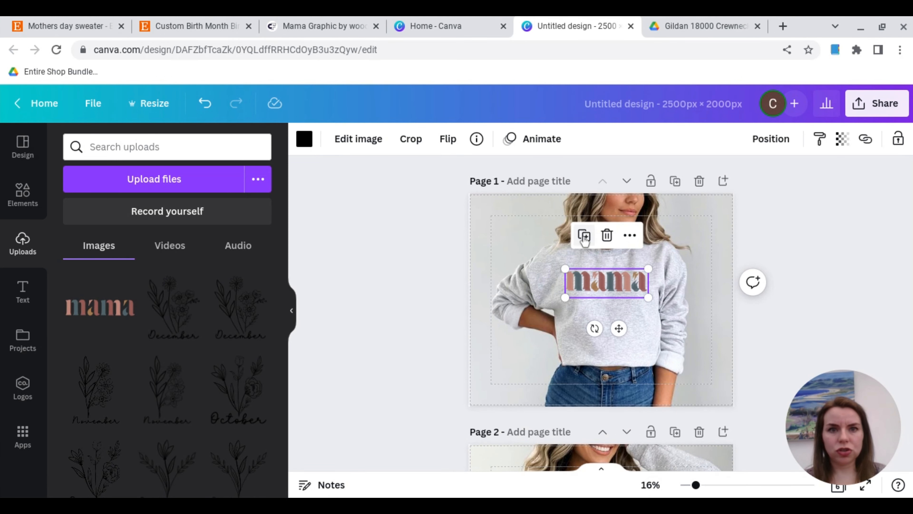
pyautogui.click(584, 236)
pyautogui.click(584, 237)
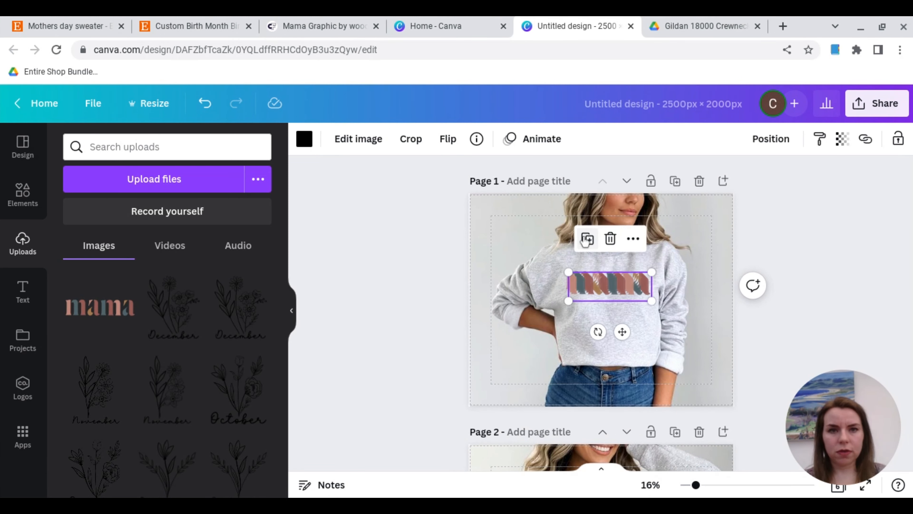
pyautogui.moveTo(605, 290); pyautogui.dragTo(613, 320)
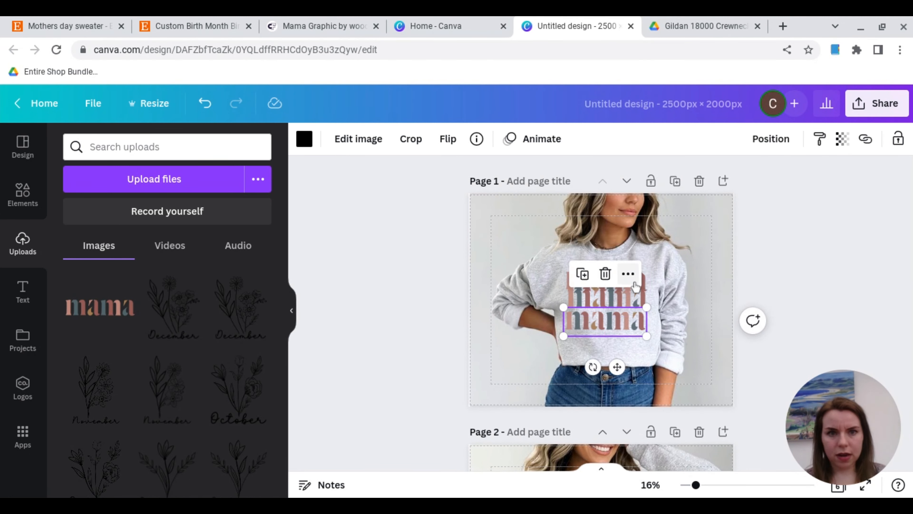
pyautogui.moveTo(643, 285); pyautogui.dragTo(644, 345)
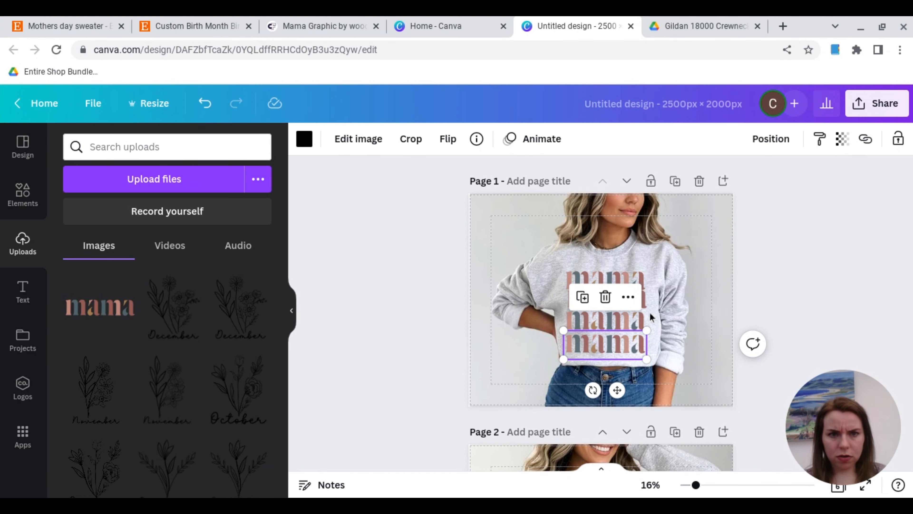
pyautogui.moveTo(646, 306); pyautogui.dragTo(631, 328)
pyautogui.click(640, 349)
pyautogui.click(631, 325)
pyautogui.click(681, 326)
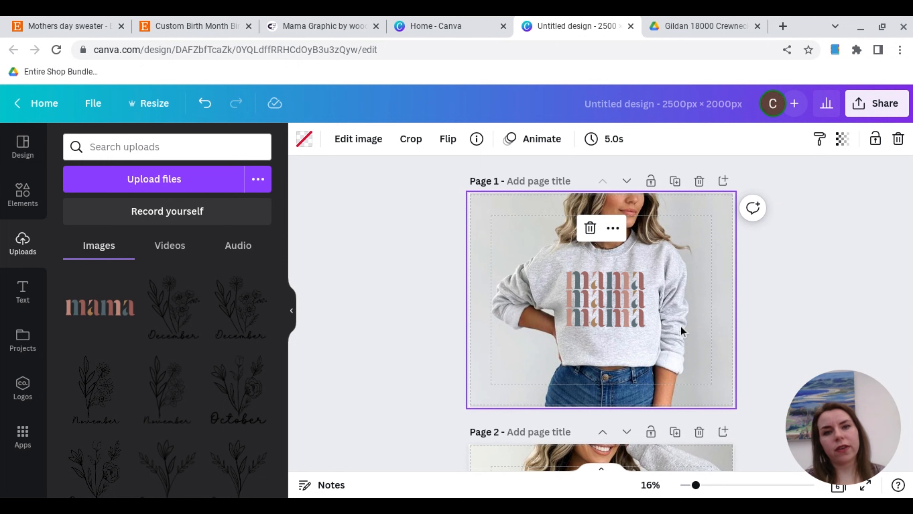
# Duplicate the whole three-row "mama" stack and position the copy on the chest of page 2's sweatshirt
pyautogui.moveTo(564, 263); pyautogui.dragTo(650, 336)
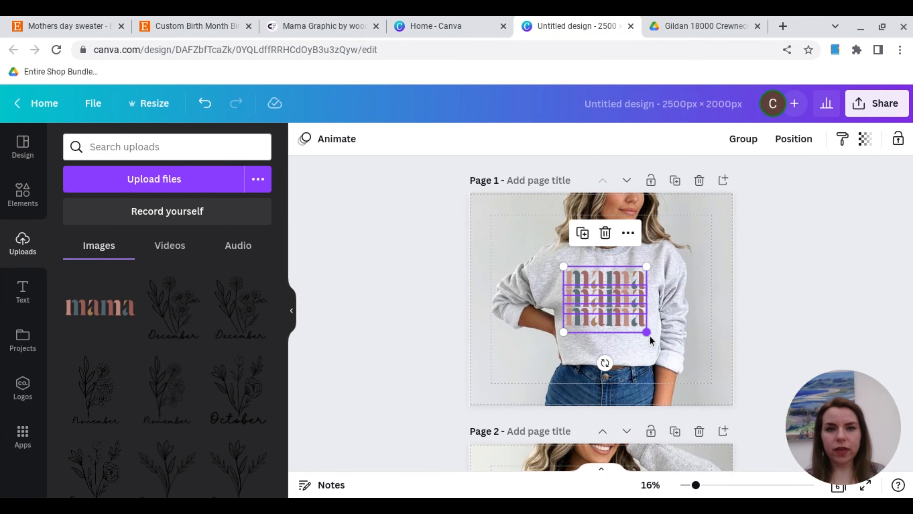
pyautogui.click(584, 233)
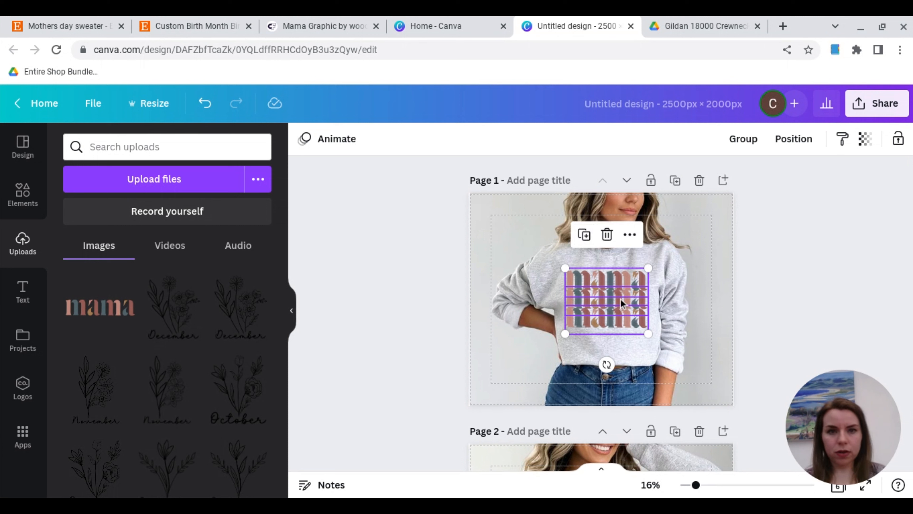
pyautogui.moveTo(622, 303); pyautogui.dragTo(603, 490)
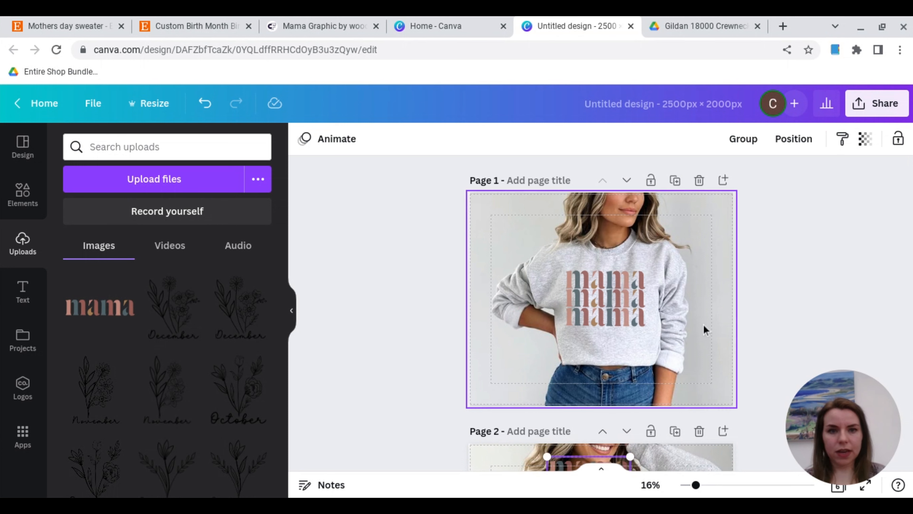
pyautogui.scroll(-10, 703, 326)
pyautogui.scroll(4, 704, 326)
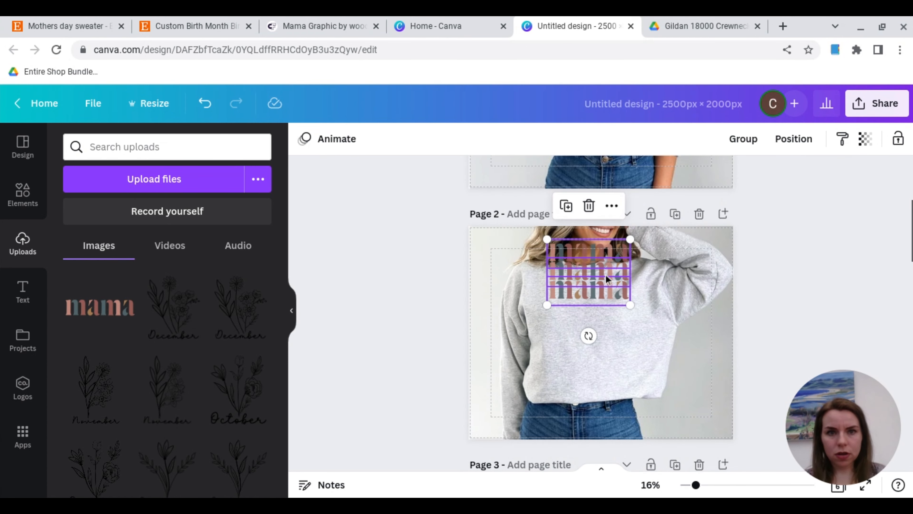
pyautogui.moveTo(595, 298); pyautogui.dragTo(597, 316)
pyautogui.moveTo(597, 317); pyautogui.dragTo(597, 319)
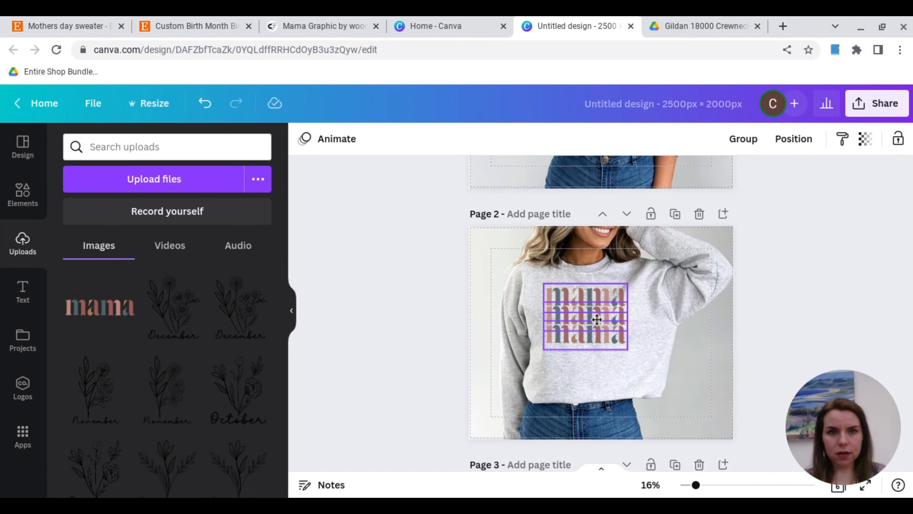
pyautogui.click(658, 319)
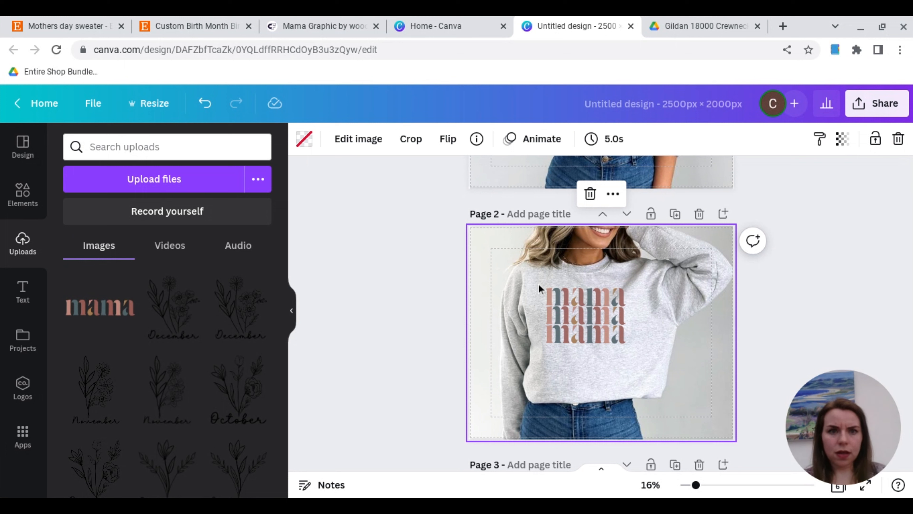
# Duplicate page 2's three-row "mama" stack and centre the copy on the chest of page 3's grey sweatshirt
pyautogui.moveTo(539, 276); pyautogui.dragTo(628, 362)
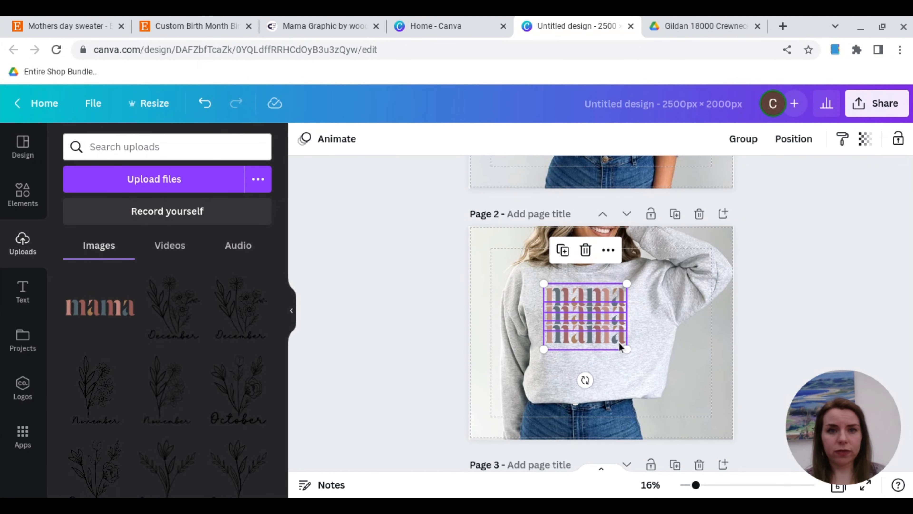
pyautogui.click(563, 251)
pyautogui.scroll(-5, 564, 251)
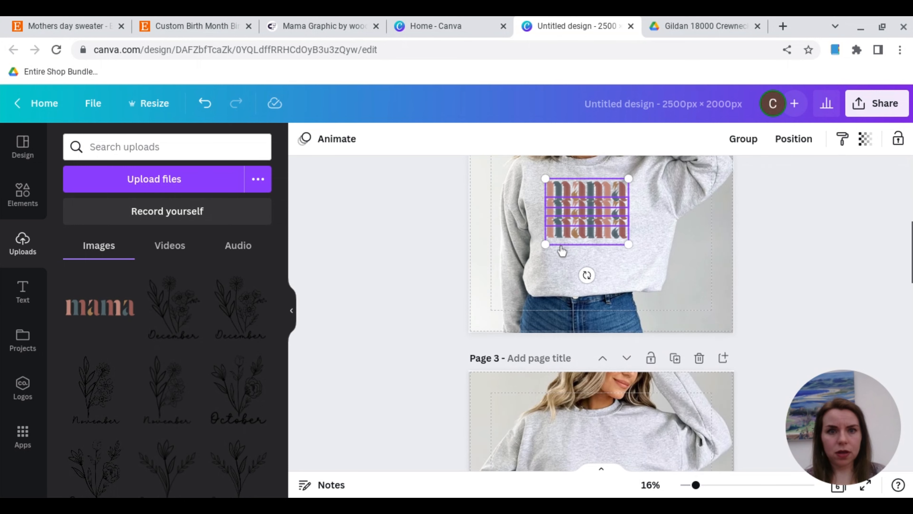
pyautogui.scroll(1, 562, 250)
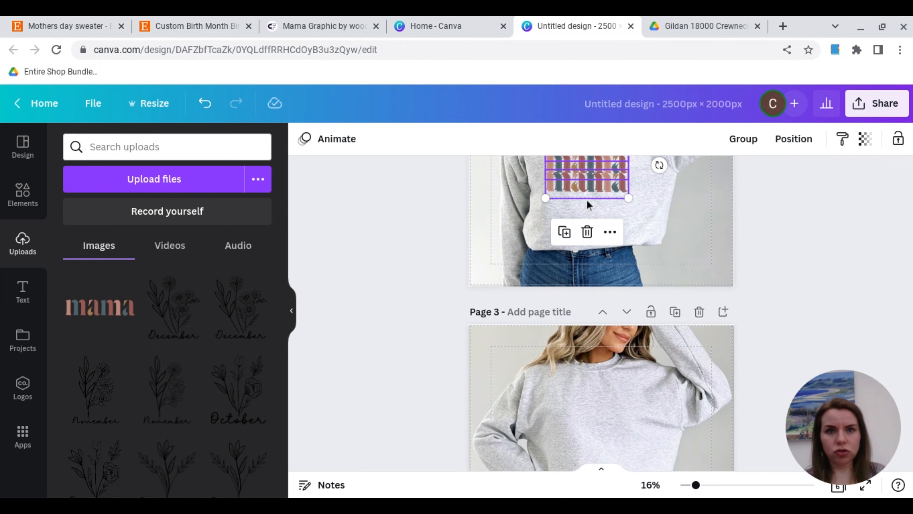
pyautogui.moveTo(586, 200); pyautogui.dragTo(593, 448)
pyautogui.click(667, 438)
pyautogui.scroll(-3, 667, 438)
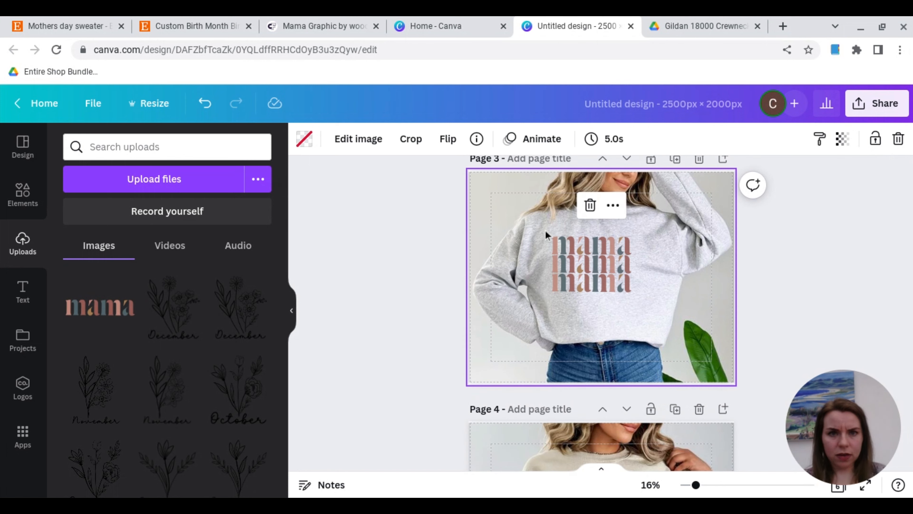
pyautogui.moveTo(545, 229); pyautogui.dragTo(618, 279)
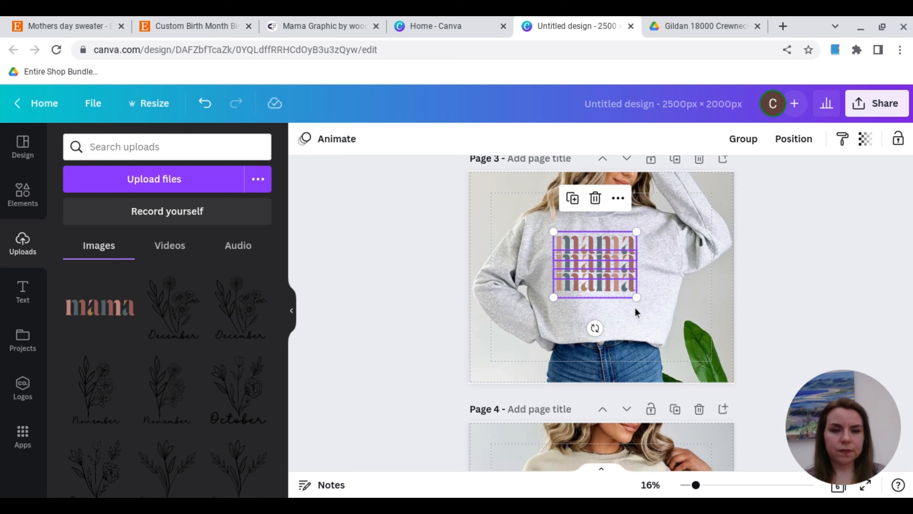
pyautogui.click(666, 340)
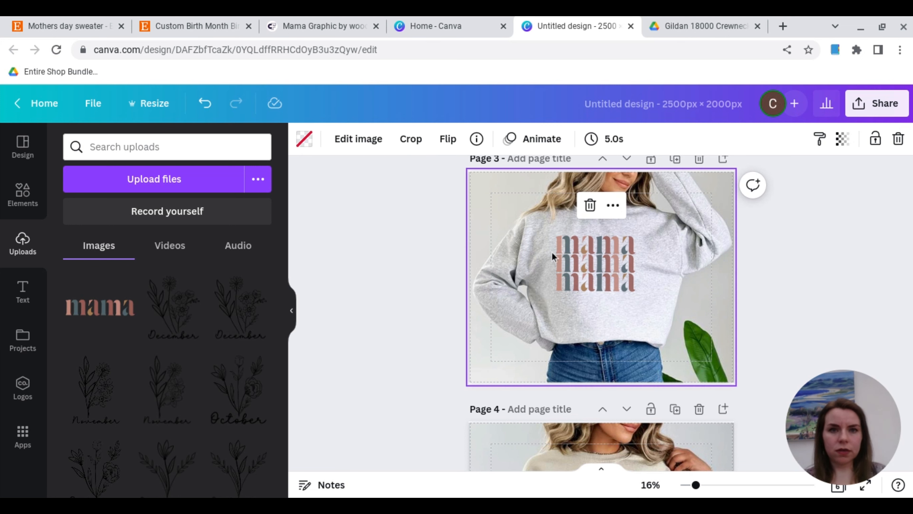
# Duplicate page 3's "mama" stack and position the copy on the chest of page 4's beige sweatshirt
pyautogui.moveTo(549, 225); pyautogui.dragTo(650, 314)
pyautogui.click(575, 200)
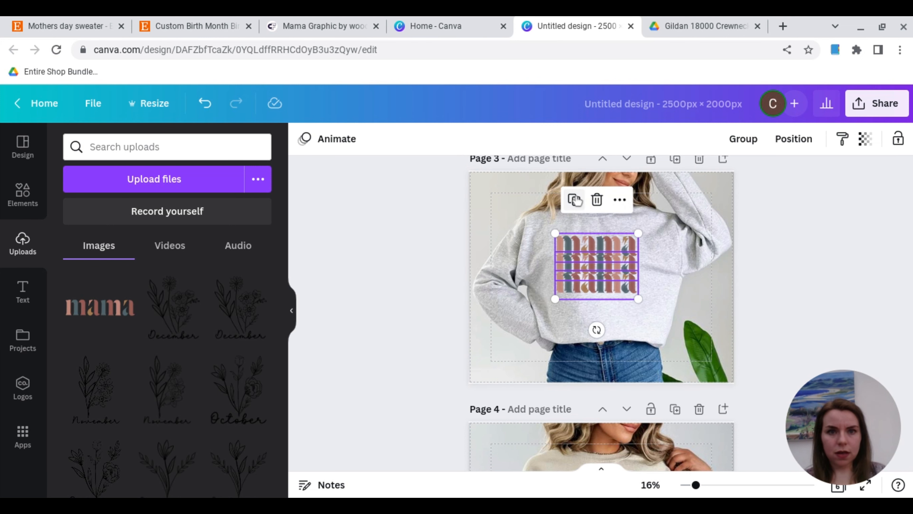
pyautogui.scroll(-3, 704, 358)
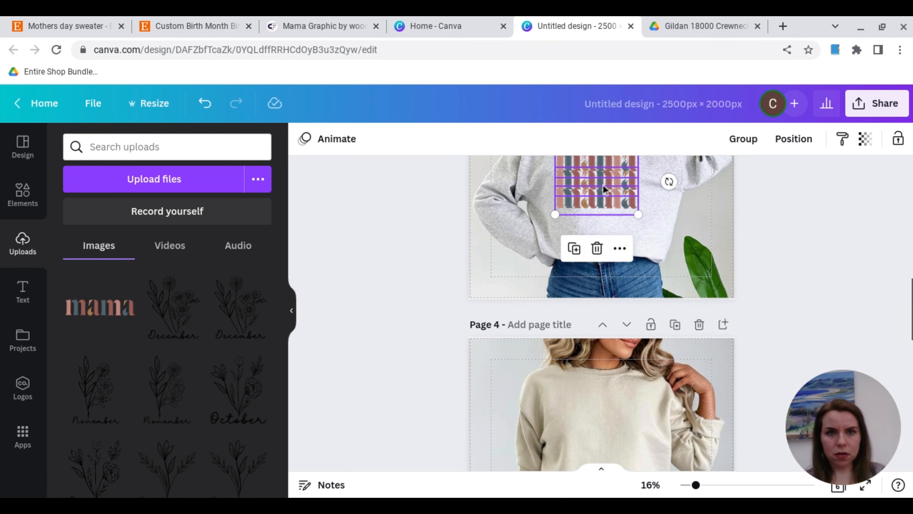
pyautogui.moveTo(603, 185); pyautogui.dragTo(610, 427)
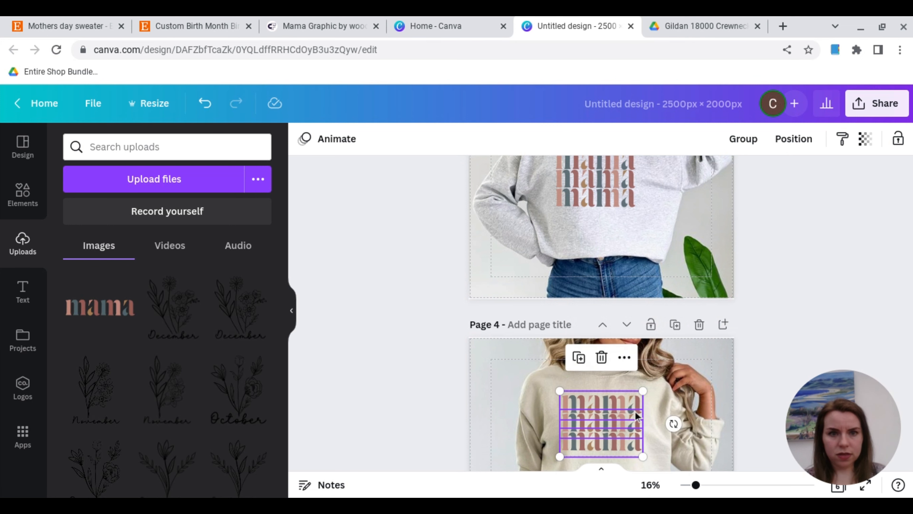
pyautogui.click(689, 356)
pyautogui.scroll(-3, 689, 356)
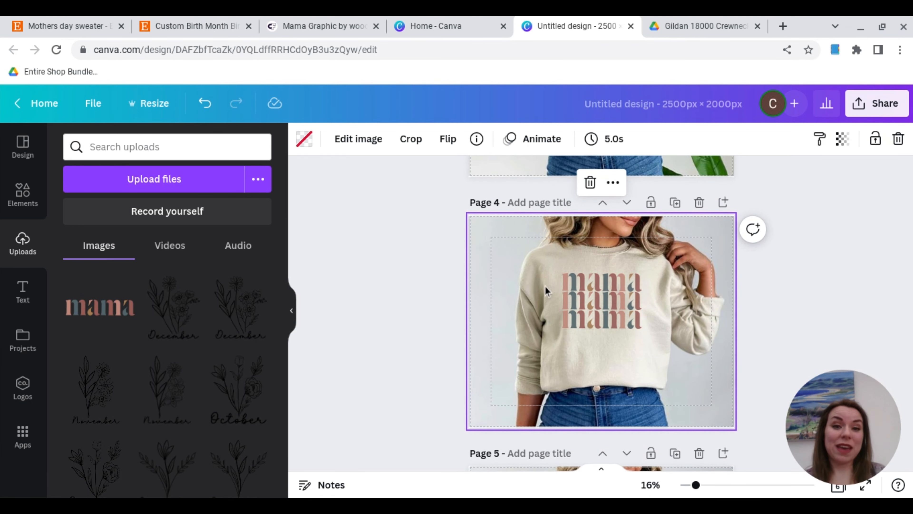
pyautogui.moveTo(556, 267); pyautogui.dragTo(636, 320)
pyautogui.click(676, 357)
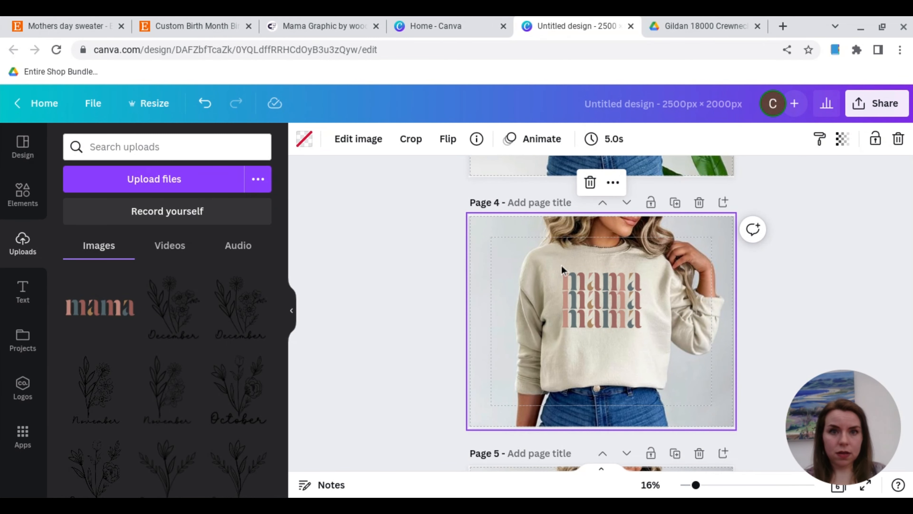
# Duplicate page 4's "mama" stack and centre the copy on the chest of page 5's sweatshirt
pyautogui.moveTo(560, 265); pyautogui.dragTo(647, 341)
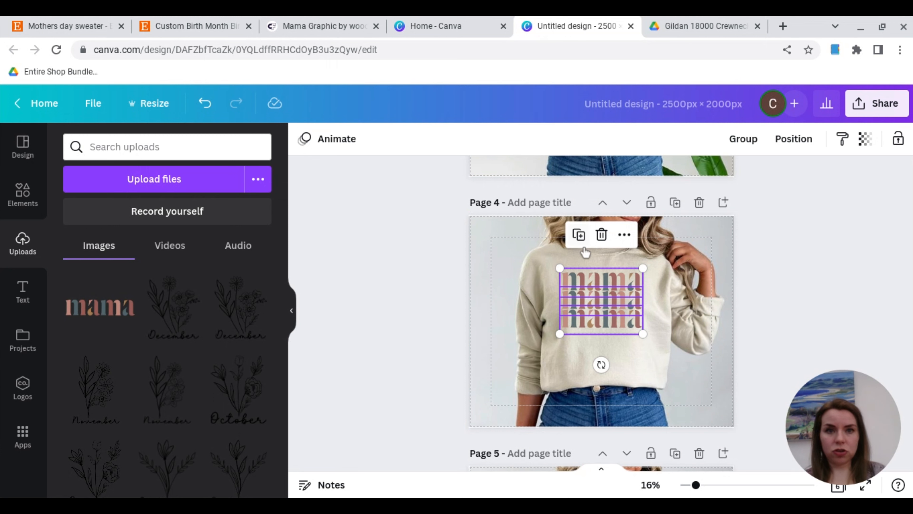
pyautogui.click(579, 234)
pyautogui.scroll(-5, 581, 239)
pyautogui.scroll(2, 581, 238)
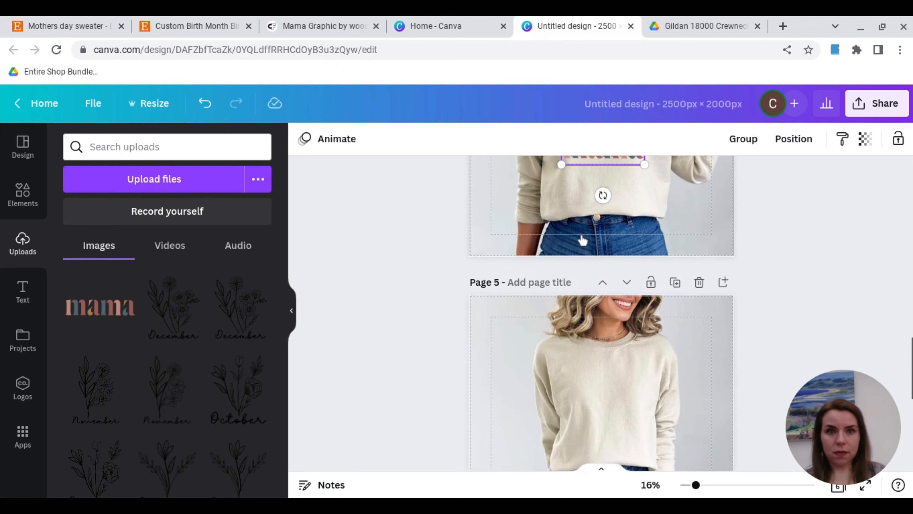
pyautogui.moveTo(616, 174); pyautogui.dragTo(615, 434)
pyautogui.scroll(-3, 615, 434)
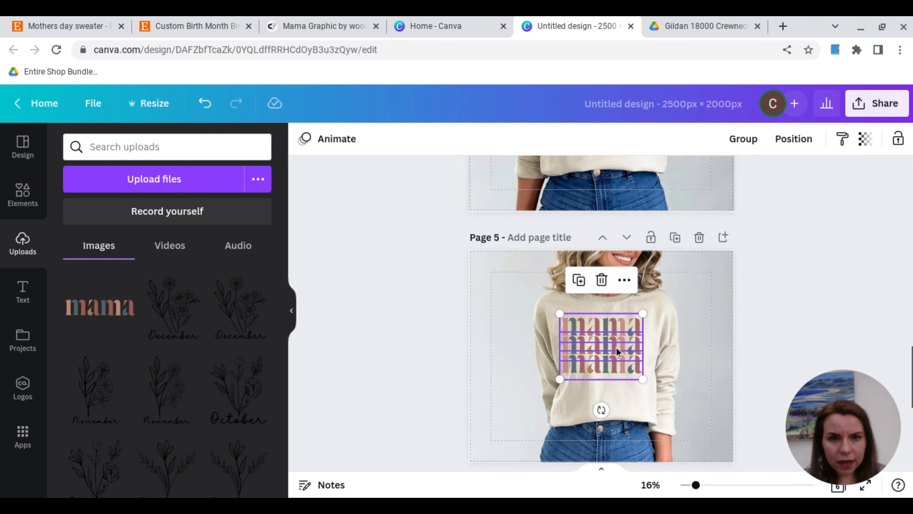
pyautogui.moveTo(618, 349); pyautogui.dragTo(620, 346)
pyautogui.click(718, 335)
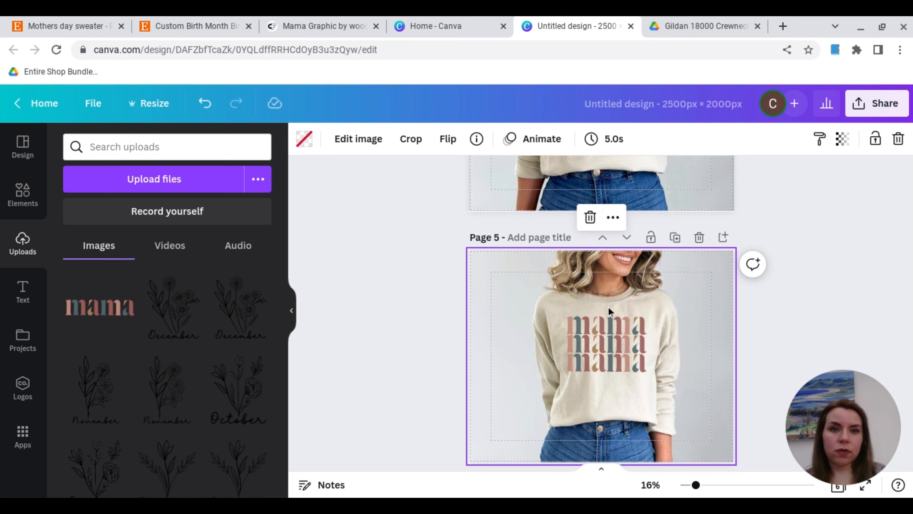
# Duplicate all three rows of page 5's "mama" stack and position the copy on the chest of page 6's sweatshirt
pyautogui.click(615, 346)
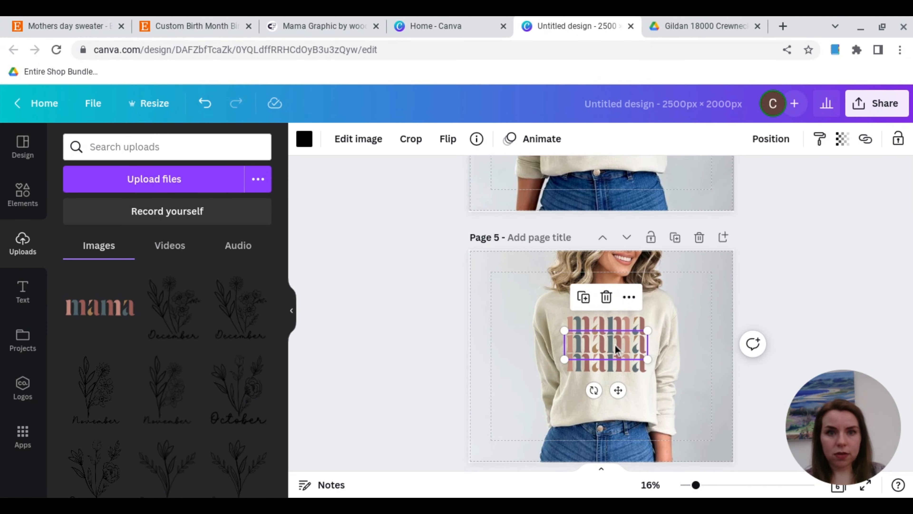
pyautogui.click(676, 348)
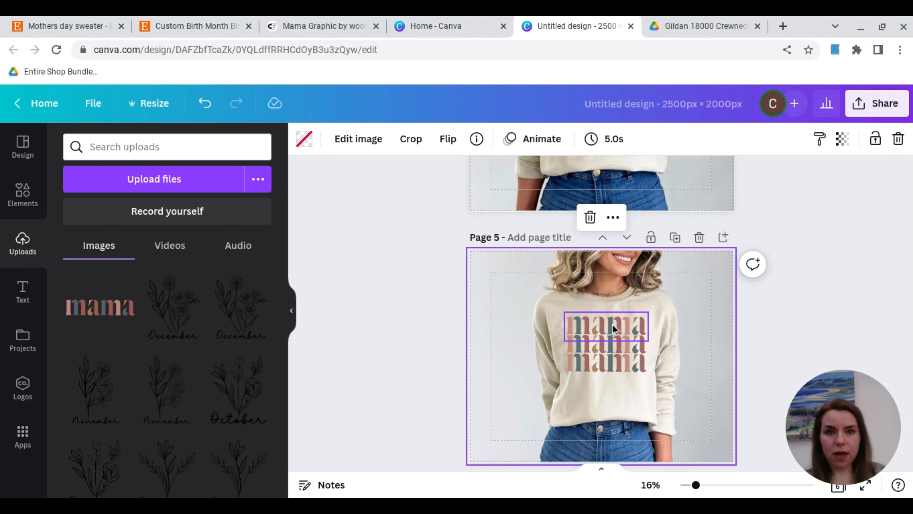
pyautogui.moveTo(557, 303); pyautogui.dragTo(659, 387)
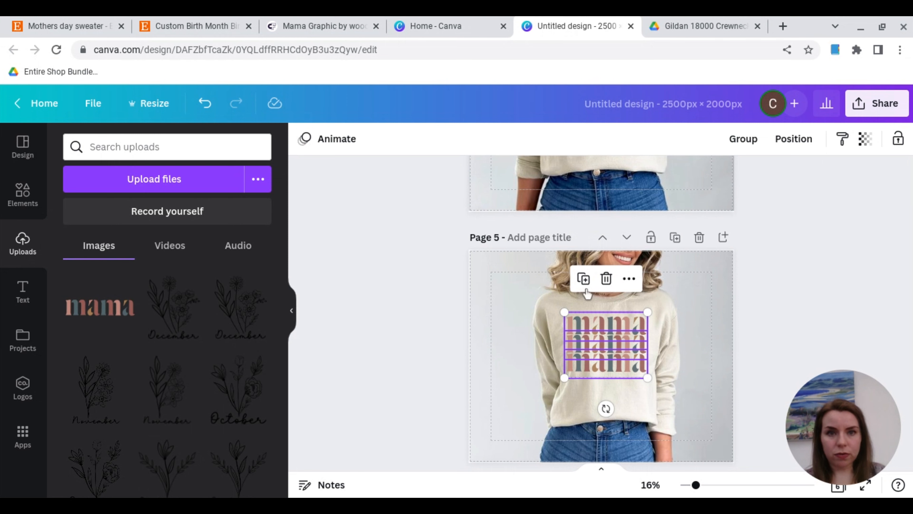
pyautogui.click(585, 279)
pyautogui.scroll(-3, 584, 280)
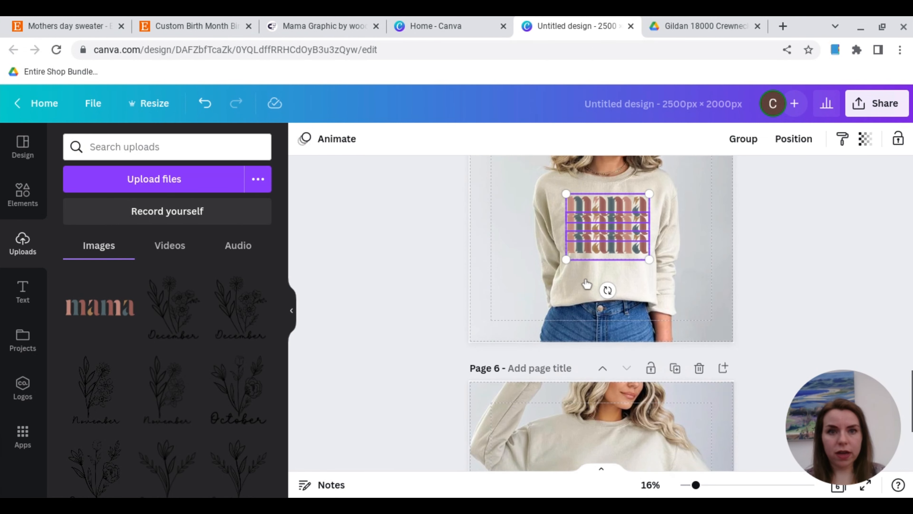
pyautogui.moveTo(604, 229); pyautogui.dragTo(592, 473)
pyautogui.scroll(-4, 622, 392)
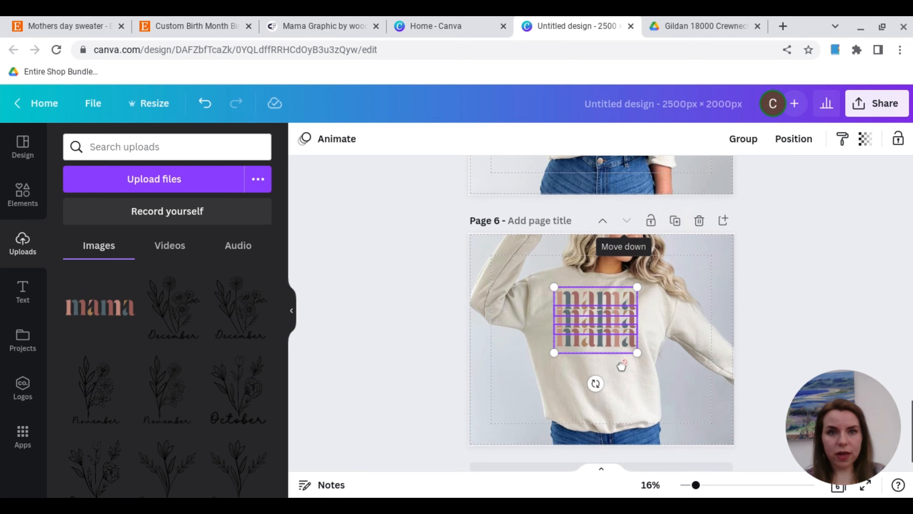
pyautogui.moveTo(608, 323); pyautogui.dragTo(611, 327)
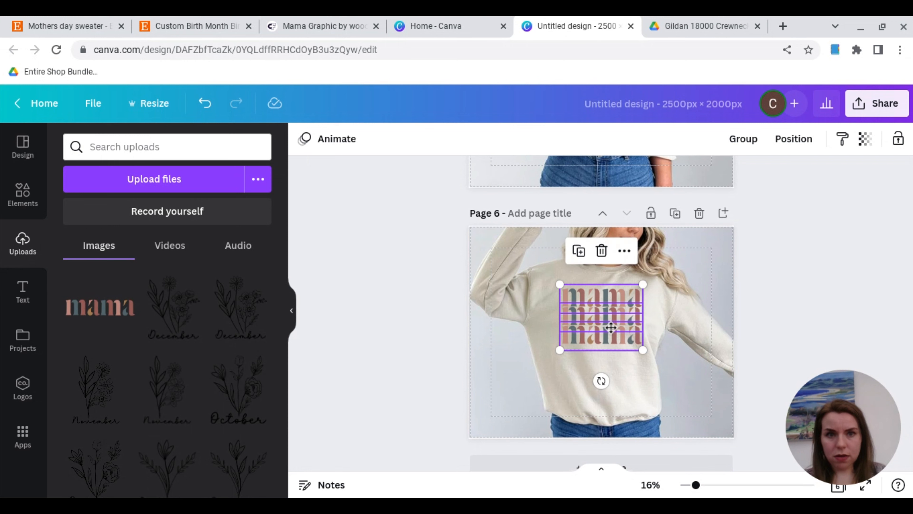
pyautogui.click(737, 264)
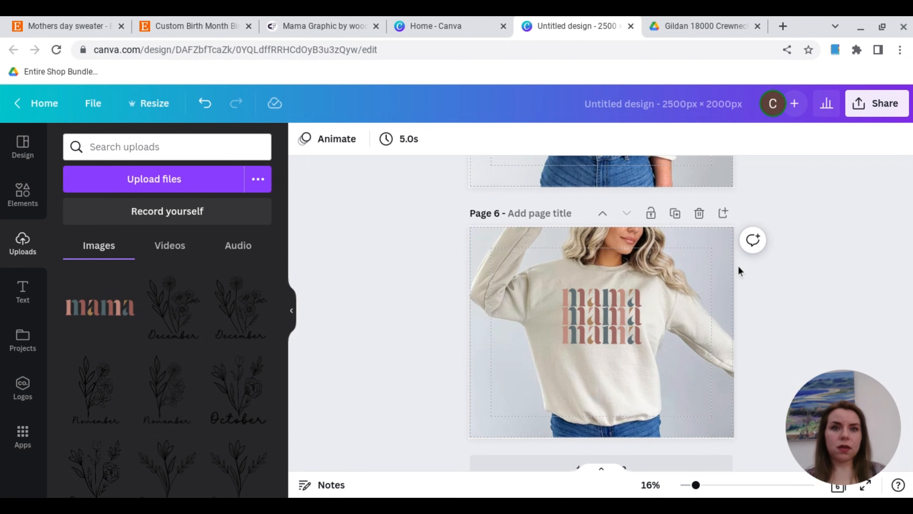
# Review the finished mockup pages and download all six pages as PNG at 2,500 × 2,000 px
pyautogui.scroll(10, 663, 317)
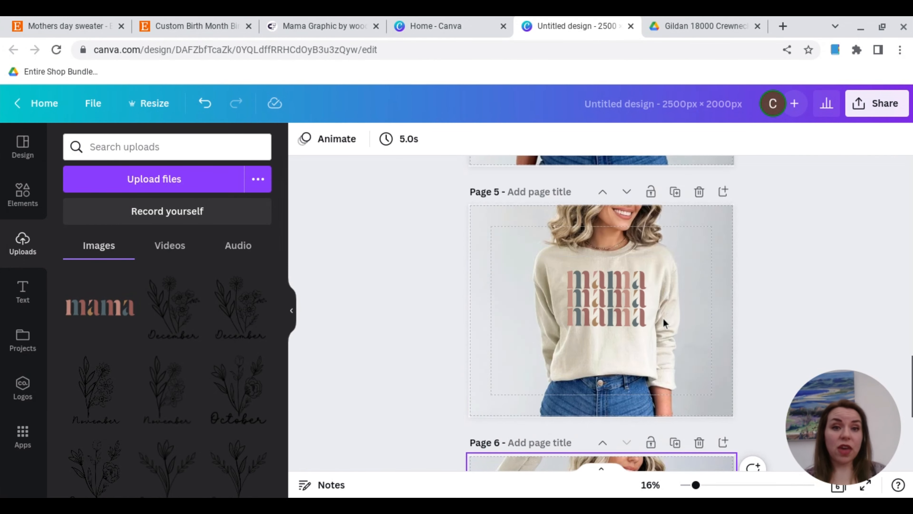
pyautogui.scroll(12, 663, 317)
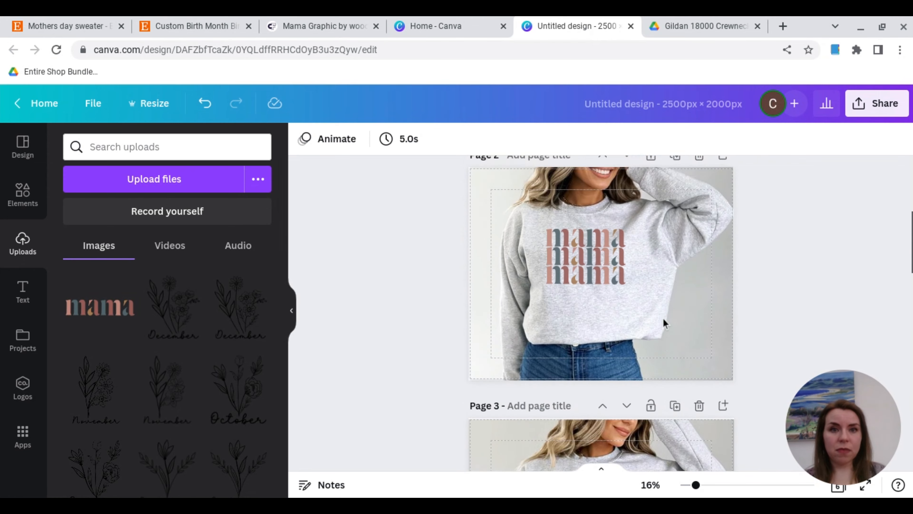
pyautogui.scroll(3, 662, 317)
pyautogui.scroll(-8, 662, 318)
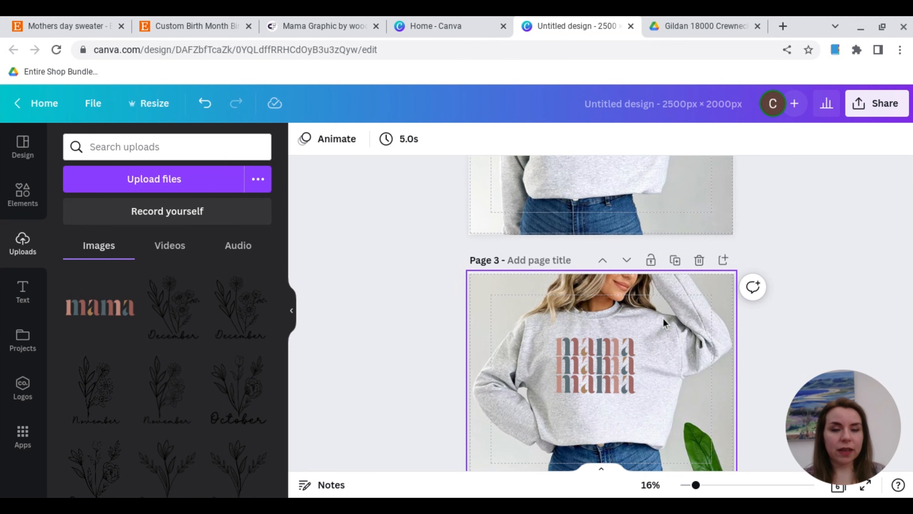
pyautogui.scroll(-20, 662, 317)
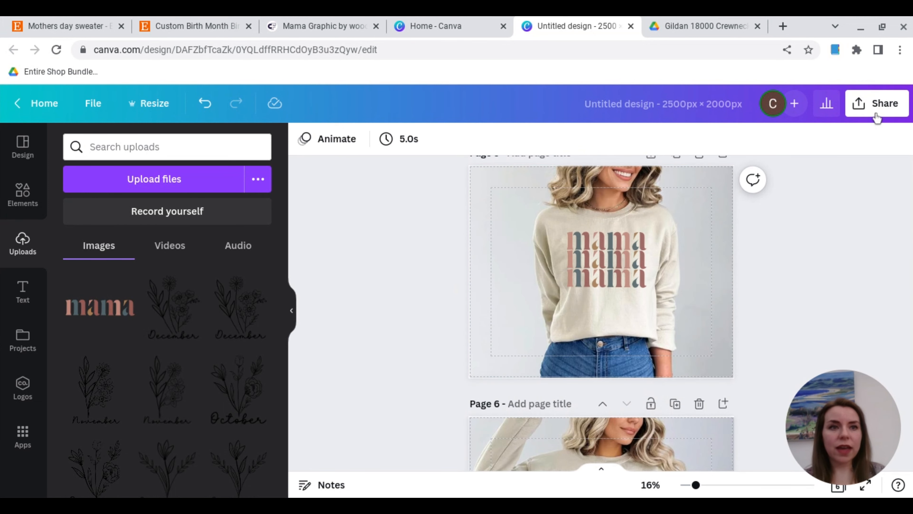
pyautogui.click(876, 116)
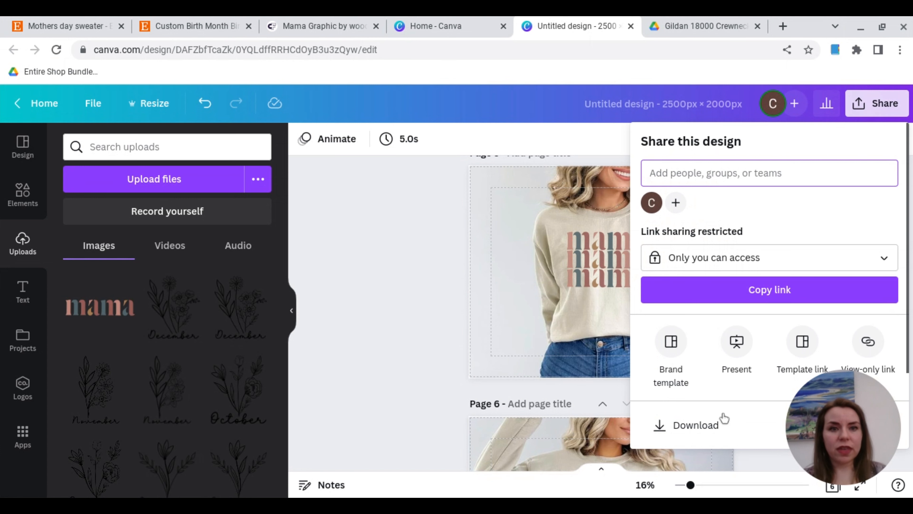
pyautogui.click(696, 426)
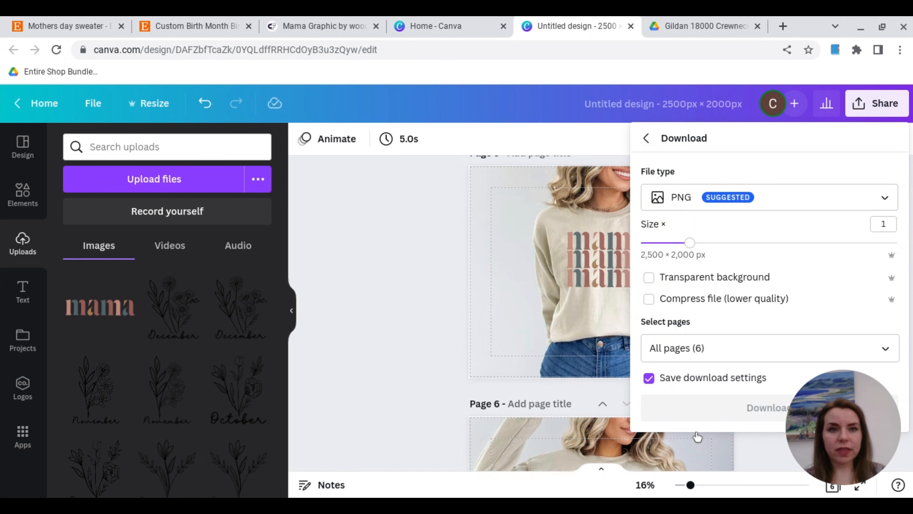
pyautogui.click(712, 420)
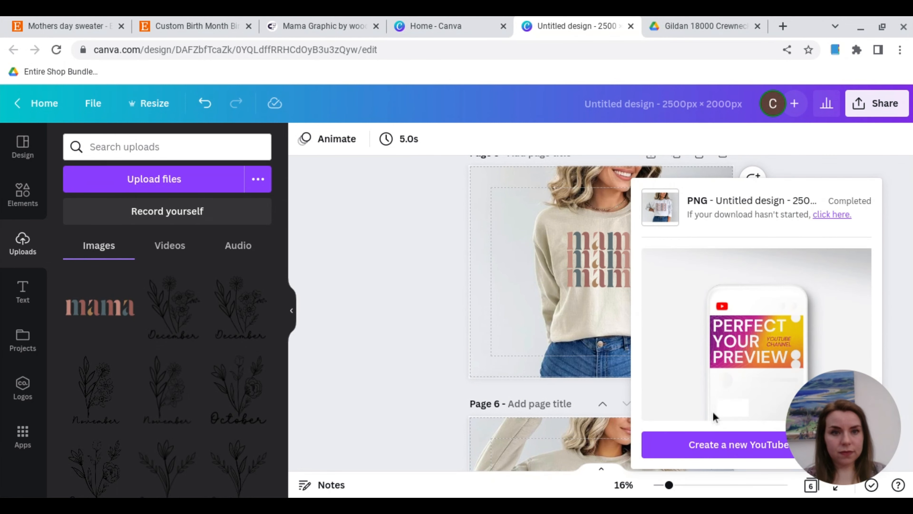
pyautogui.click(433, 336)
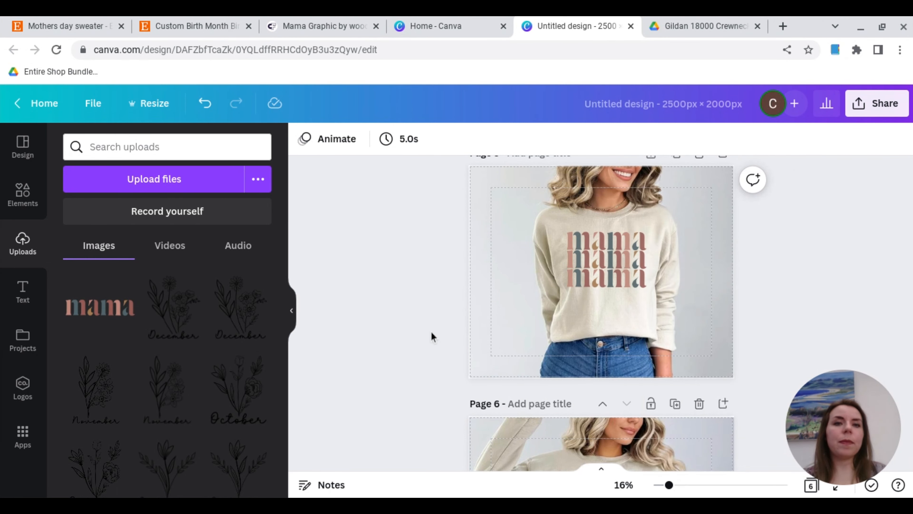
# Shrink page 1's three-row "mama" stack to a small pocket-size design and place it on the wearer's left chest
pyautogui.scroll(15, 431, 337)
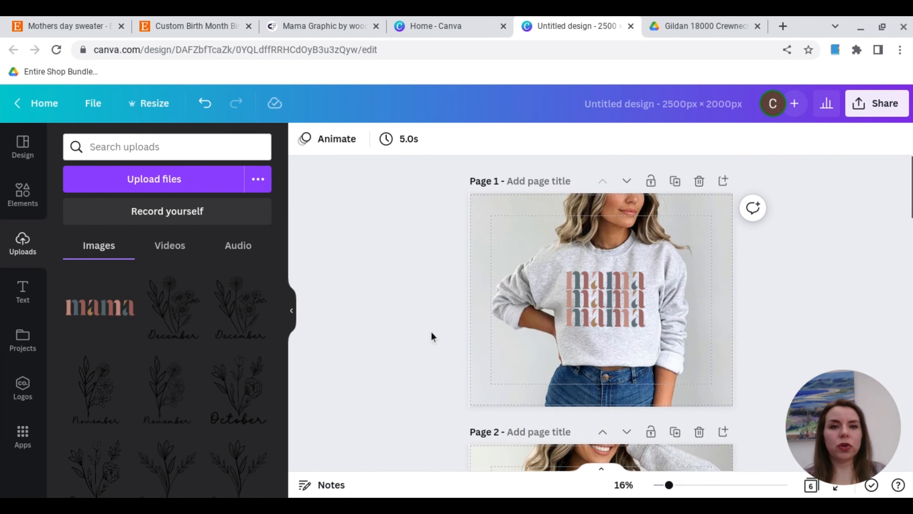
pyautogui.click(616, 305)
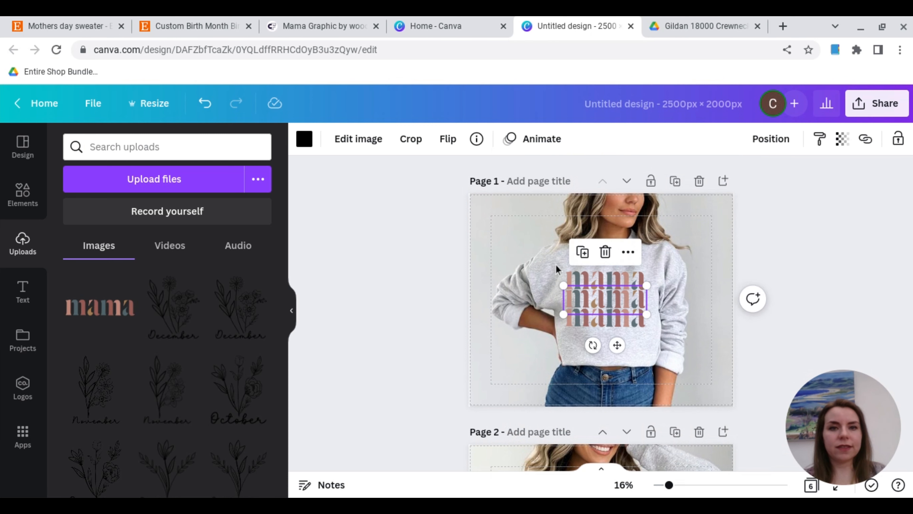
pyautogui.moveTo(555, 264); pyautogui.dragTo(654, 337)
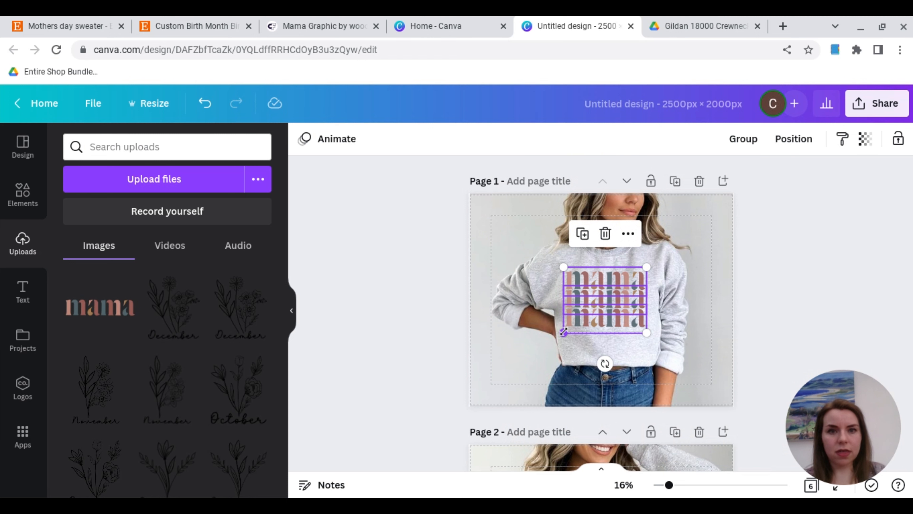
pyautogui.moveTo(563, 333); pyautogui.dragTo(618, 305)
pyautogui.click(620, 310)
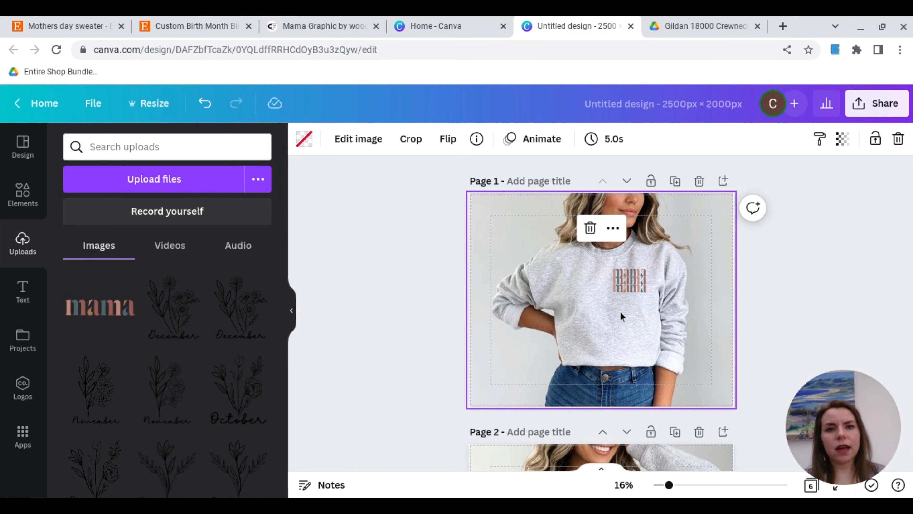
pyautogui.scroll(-3, 619, 310)
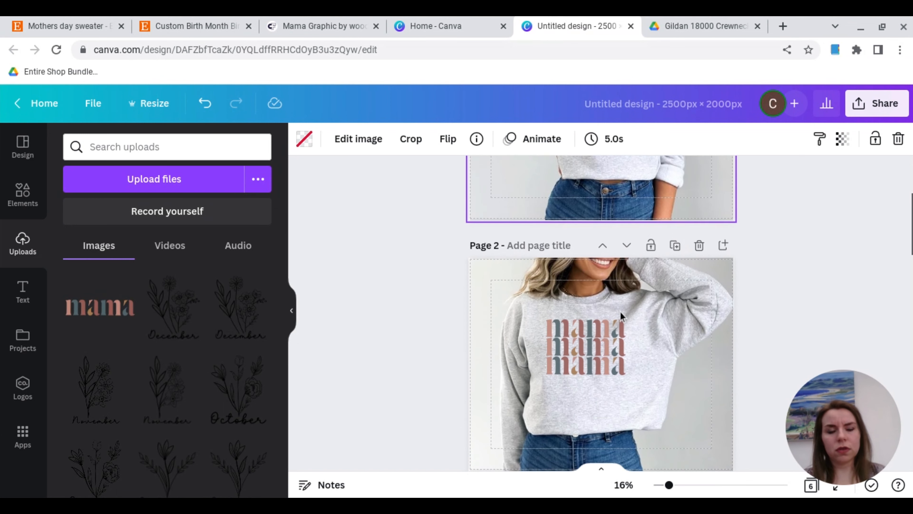
# Copy page 1's small three-row "mama" stack and delete all three large "mama" rows from page 2's sweatshirt
pyautogui.scroll(1, 621, 314)
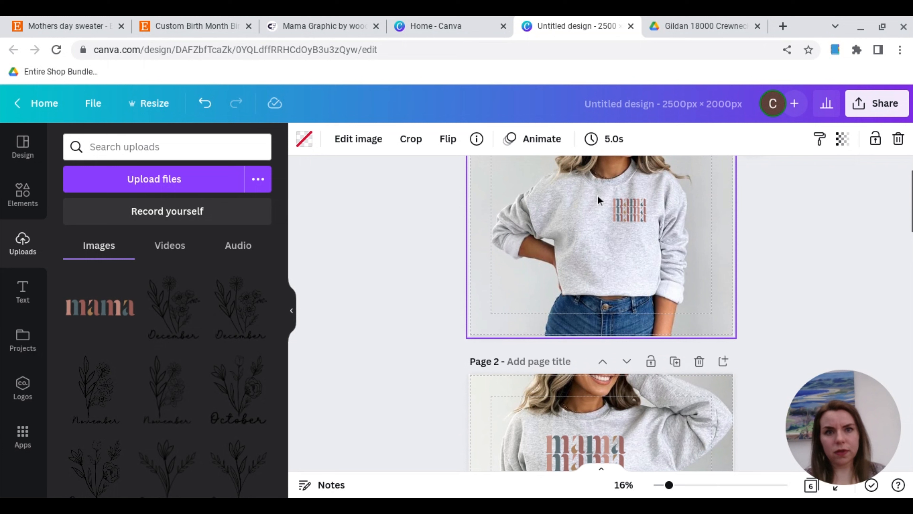
pyautogui.moveTo(606, 192); pyautogui.dragTo(656, 233)
pyautogui.scroll(-7, 656, 233)
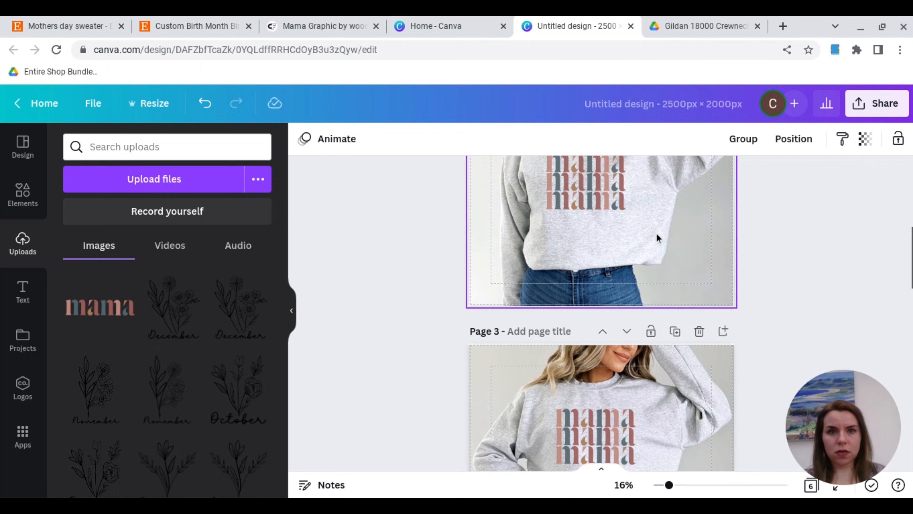
pyautogui.scroll(2, 657, 232)
pyautogui.click(589, 269)
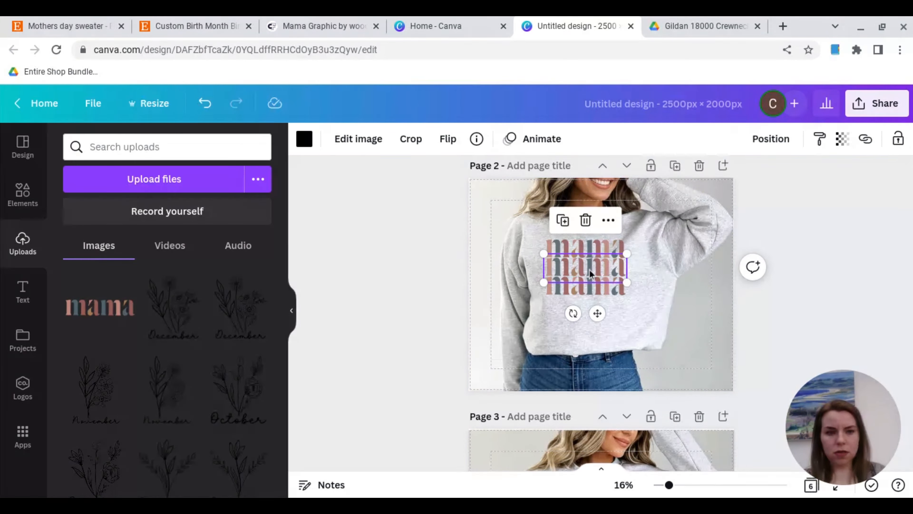
pyautogui.press('Delete')
pyautogui.click(597, 241)
pyautogui.press('Delete')
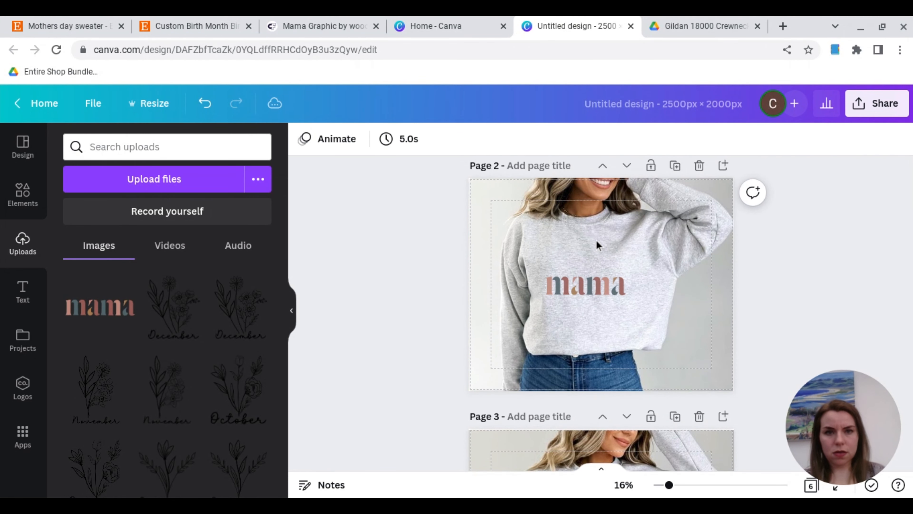
pyautogui.click(591, 284)
pyautogui.click(591, 285)
pyautogui.press('Delete')
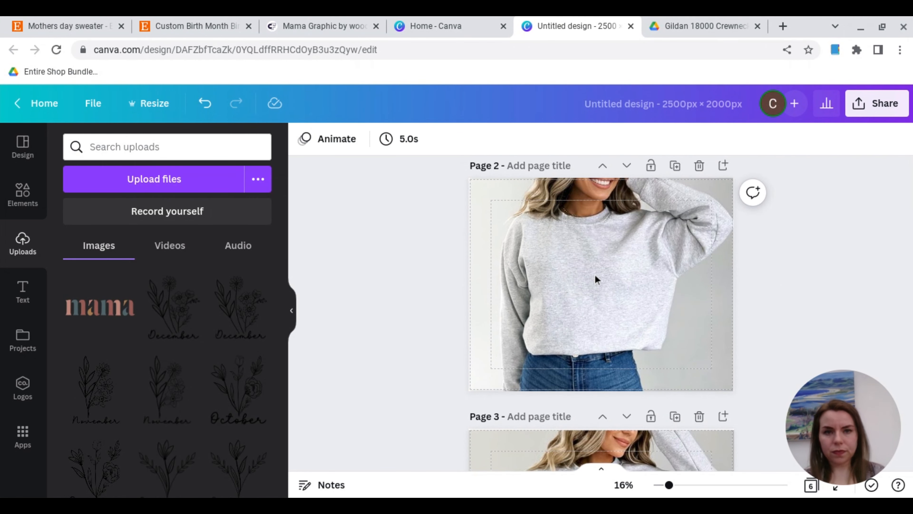
# Paste the small "mama" stack onto page 2 and position it on the wearer's left chest
pyautogui.hotkey('ctrl', 'v')
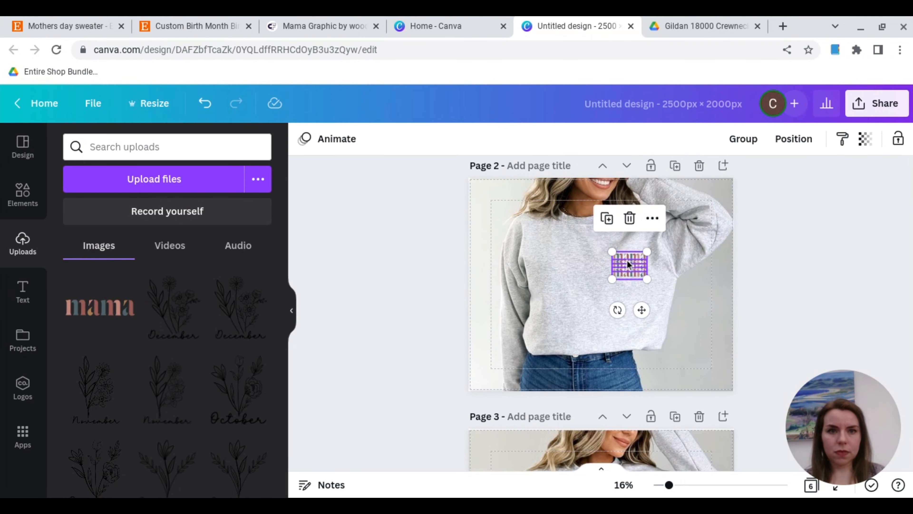
pyautogui.moveTo(627, 259); pyautogui.dragTo(614, 248)
pyautogui.click(560, 318)
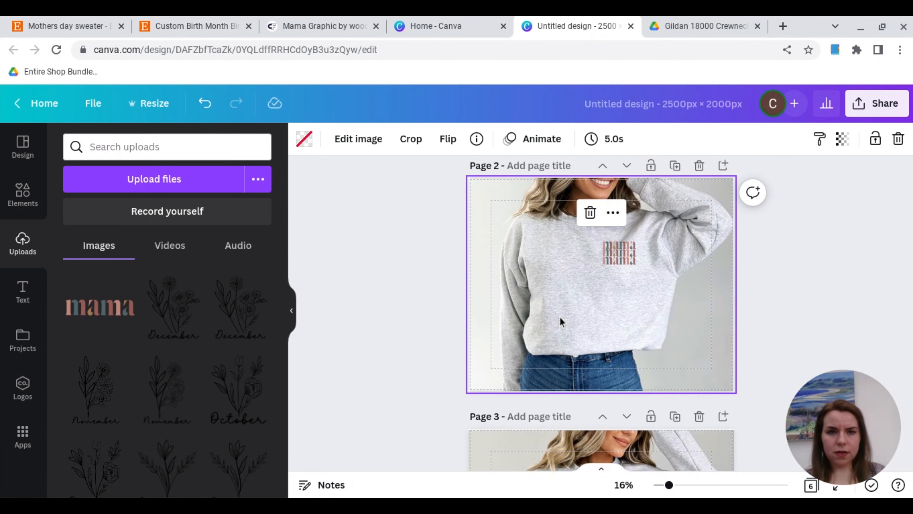
# Replace page 3's large "mama" stack with a copy of page 2's small stack, placed on the wearer's left chest
pyautogui.moveTo(597, 238); pyautogui.dragTo(644, 275)
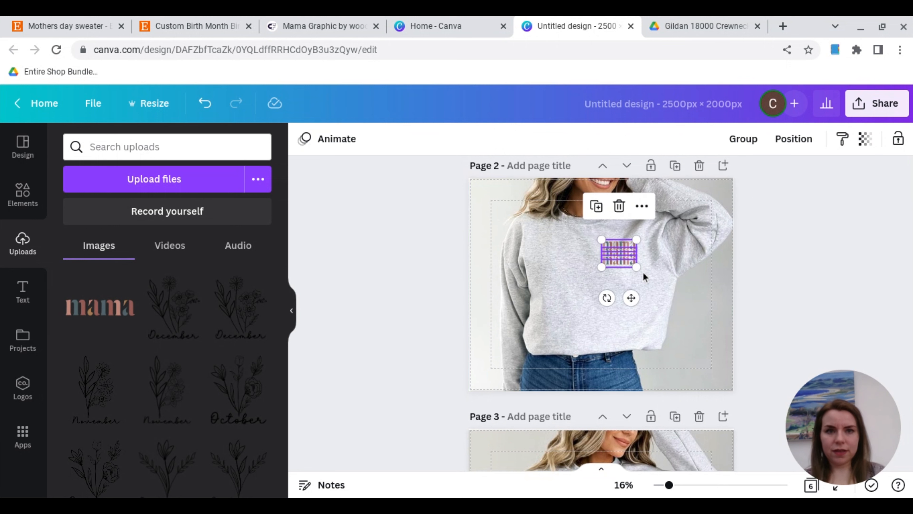
pyautogui.scroll(-6, 642, 272)
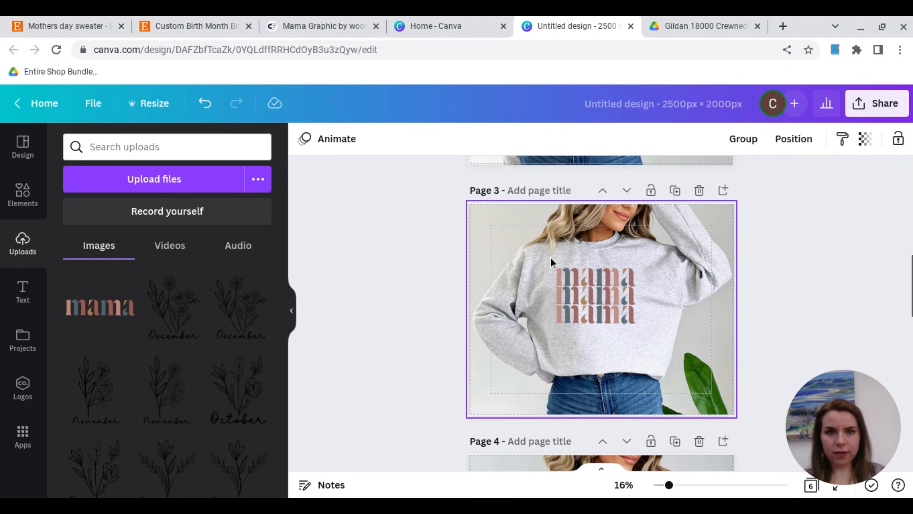
pyautogui.moveTo(550, 257); pyautogui.dragTo(639, 341)
pyautogui.press('Delete')
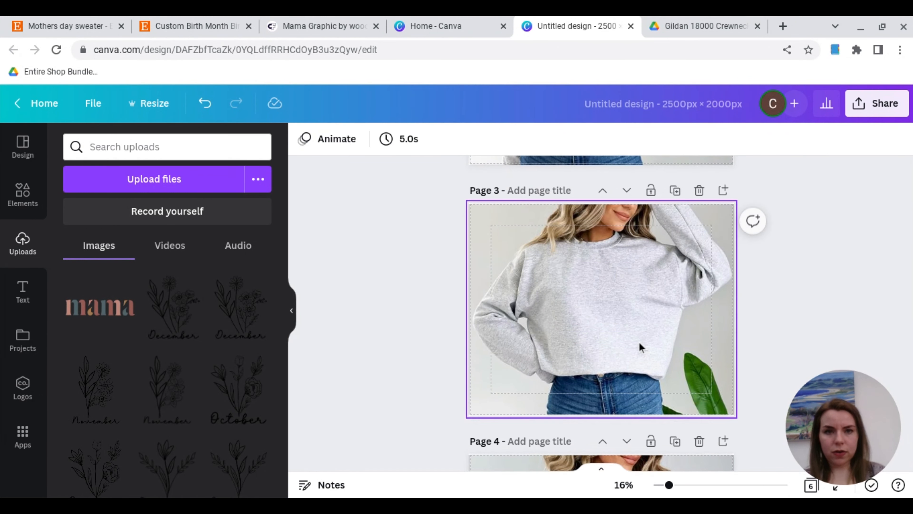
pyautogui.hotkey('ctrl', 'z')
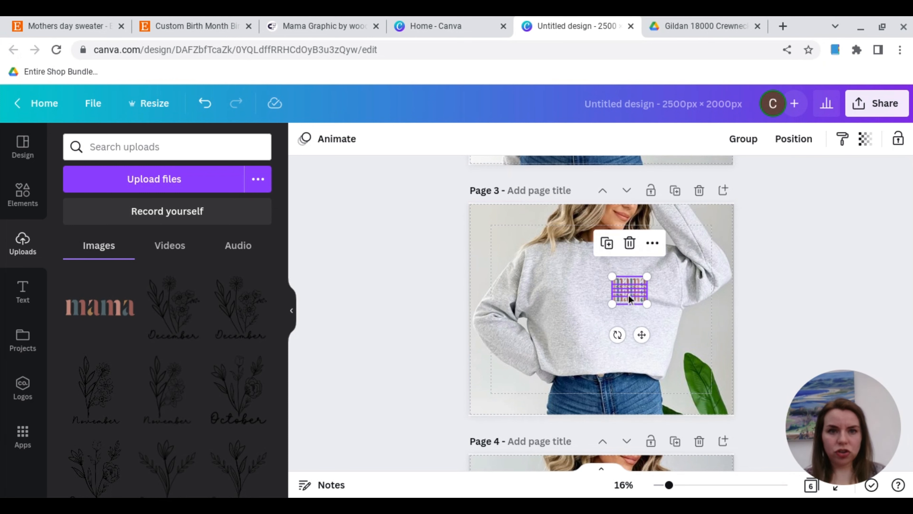
pyautogui.moveTo(629, 295); pyautogui.dragTo(628, 280)
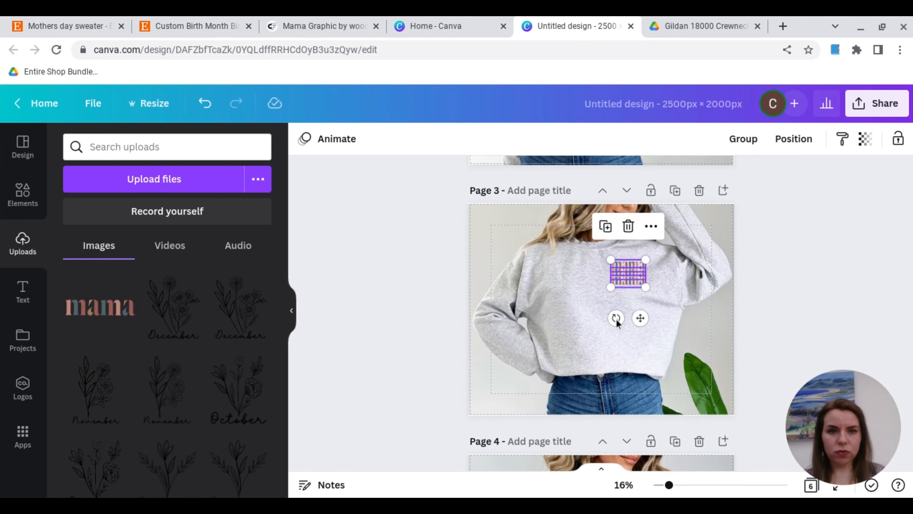
pyautogui.click(614, 344)
# Replace page 4's large "mama" stack with the copied small stack, placed high on the wearer's left chest
pyautogui.scroll(-4, 613, 344)
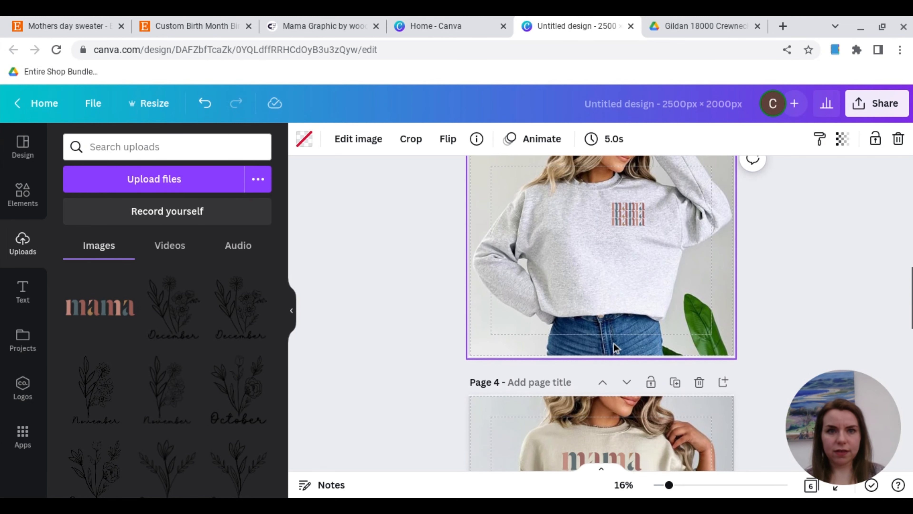
pyautogui.scroll(-1, 613, 344)
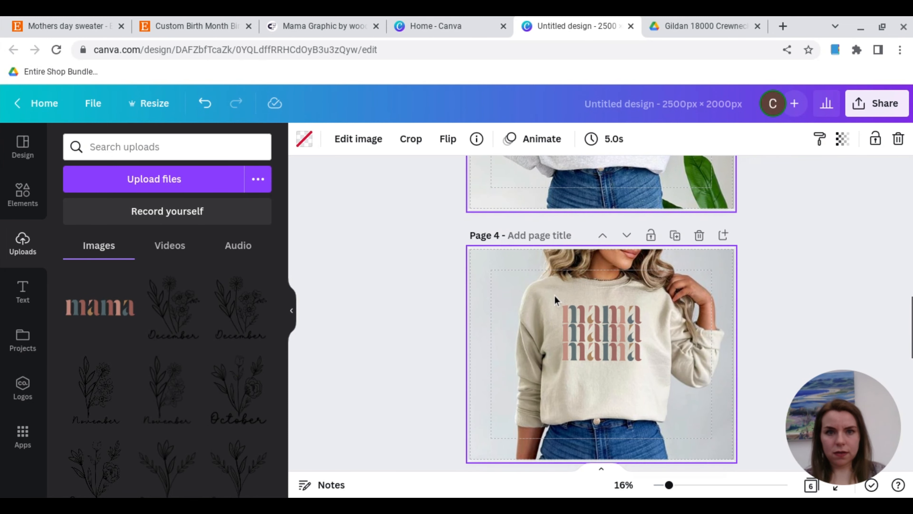
pyautogui.moveTo(554, 295); pyautogui.dragTo(647, 374)
pyautogui.press('Delete')
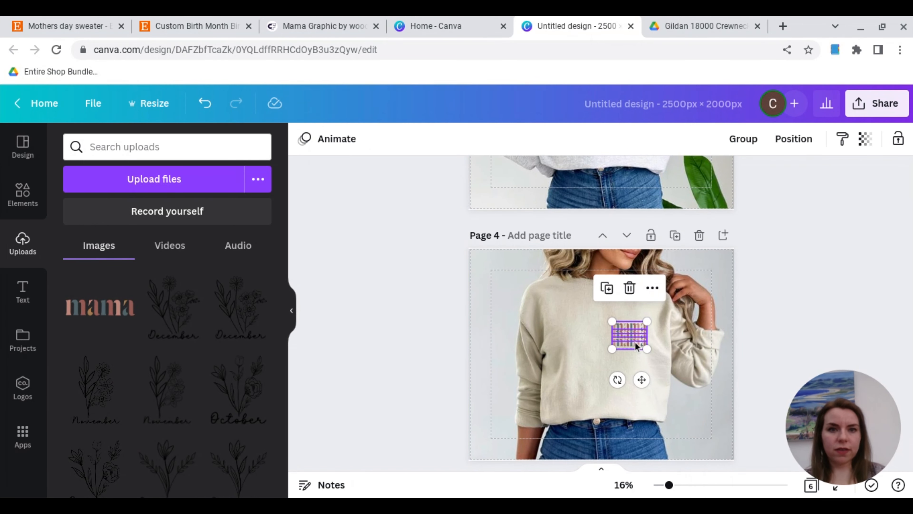
pyautogui.moveTo(635, 342); pyautogui.dragTo(636, 325)
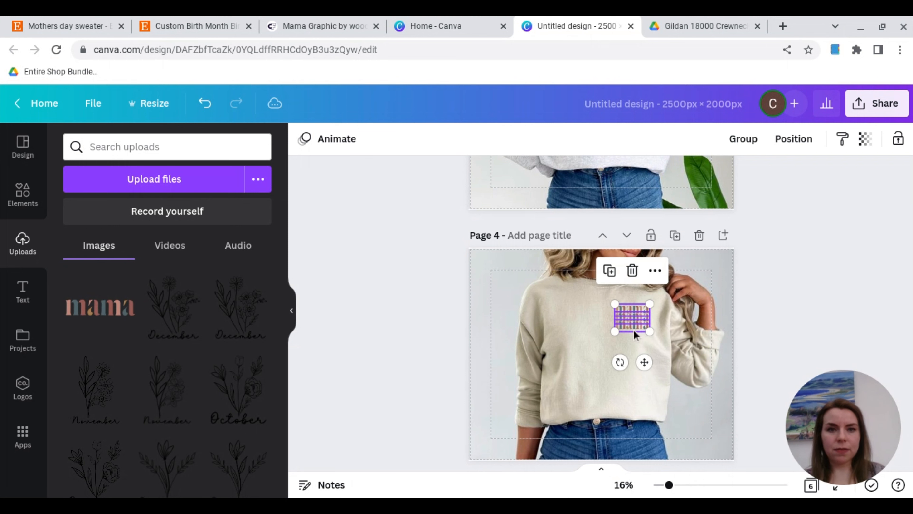
pyautogui.click(599, 369)
# Delete page 5's large "mama" stack and paste the small version on the wearer's left chest
pyautogui.scroll(-6, 598, 367)
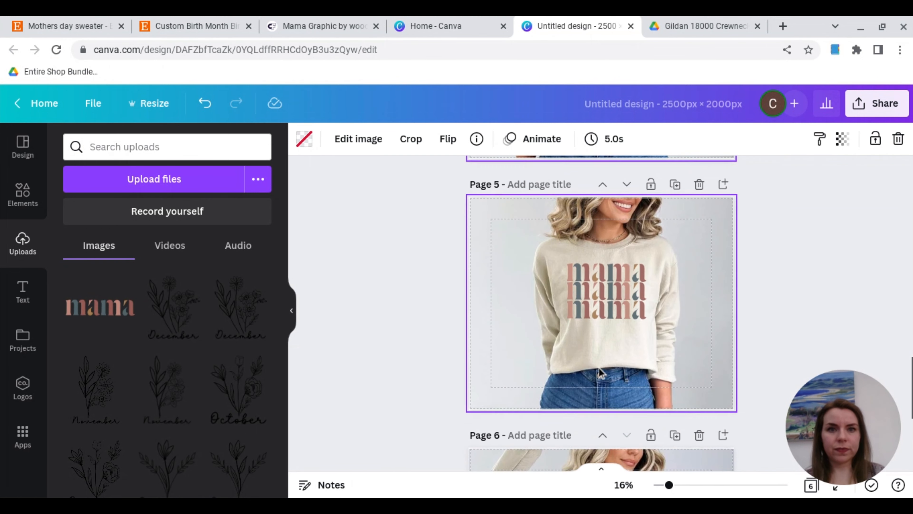
pyautogui.scroll(-1, 599, 368)
pyautogui.moveTo(563, 239); pyautogui.dragTo(647, 310)
pyautogui.press('Delete')
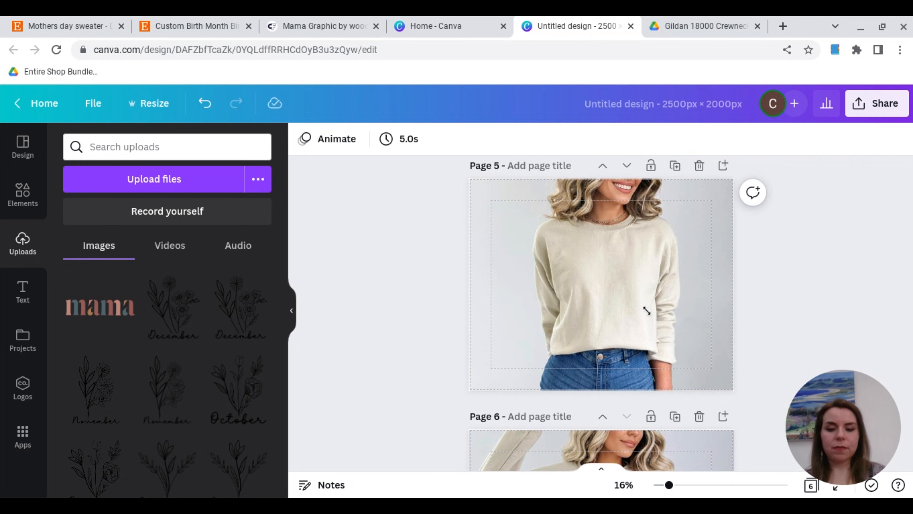
pyautogui.hotkey('ctrl', 'z')
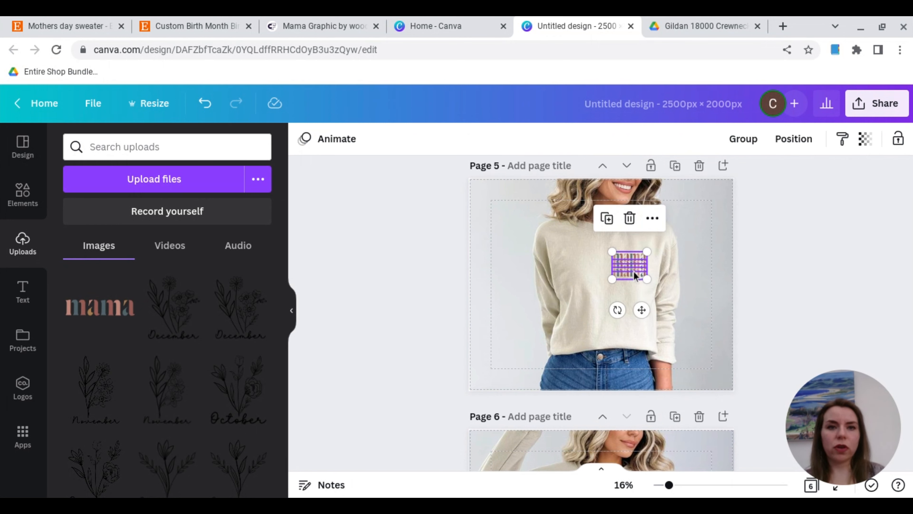
pyautogui.moveTo(634, 275); pyautogui.dragTo(635, 264)
pyautogui.click(549, 286)
# Swap page 6's full-chest "mama" stack for the copied pocket-size version, positioned on the wearer's left chest
pyautogui.scroll(-4, 549, 285)
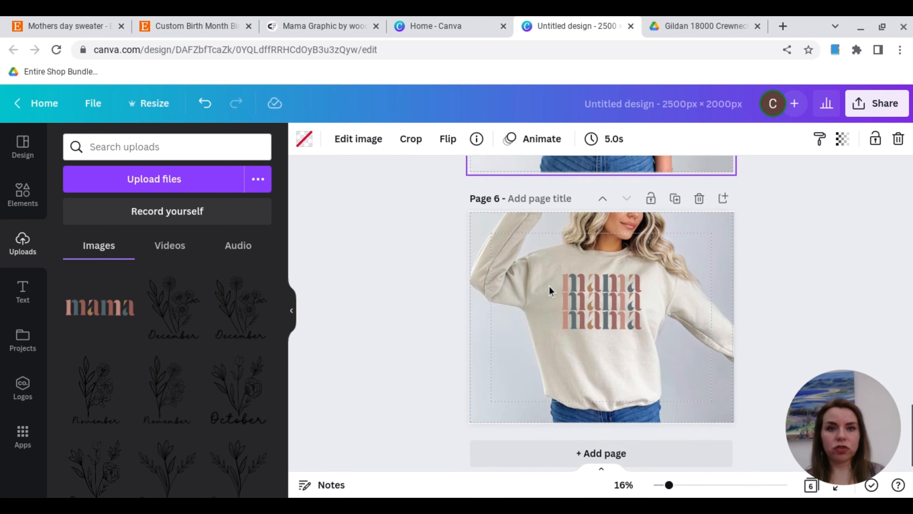
pyautogui.click(597, 284)
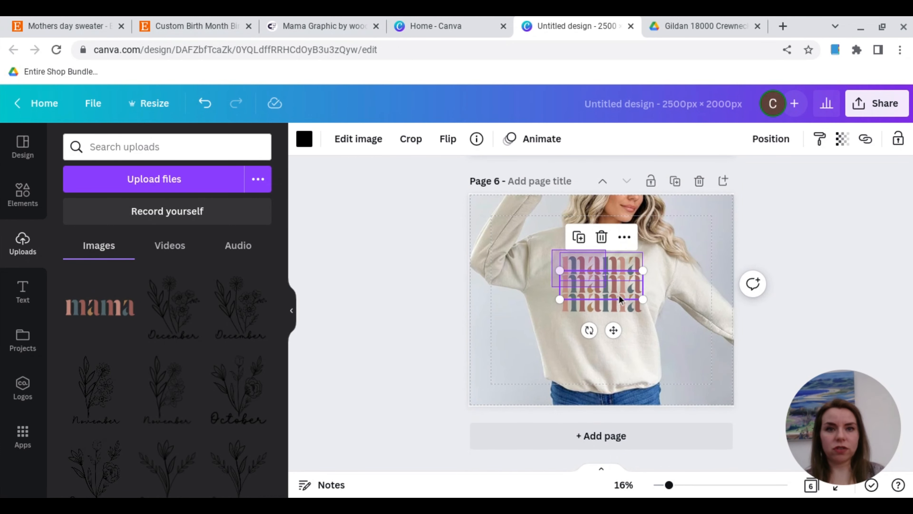
pyautogui.hotkey('ctrl', 'a')
pyautogui.press('Delete')
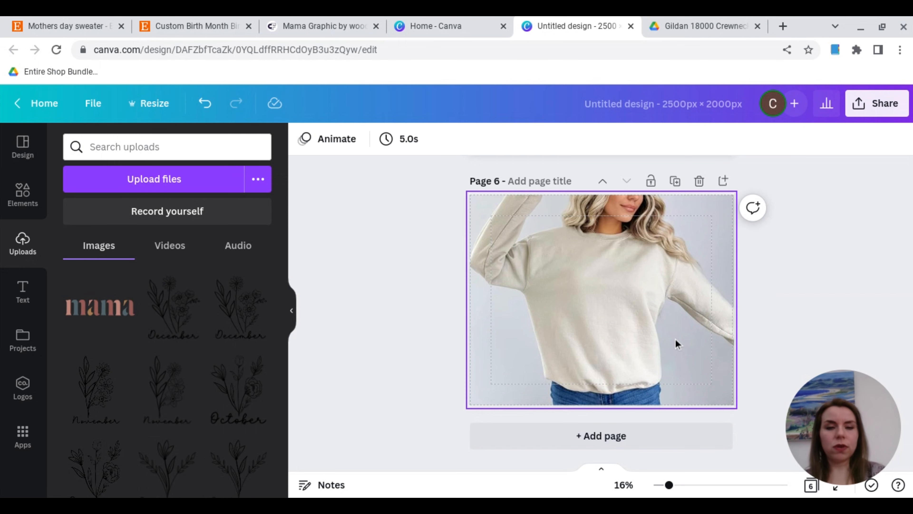
pyautogui.hotkey('ctrl', 'z')
pyautogui.moveTo(629, 287); pyautogui.dragTo(627, 277)
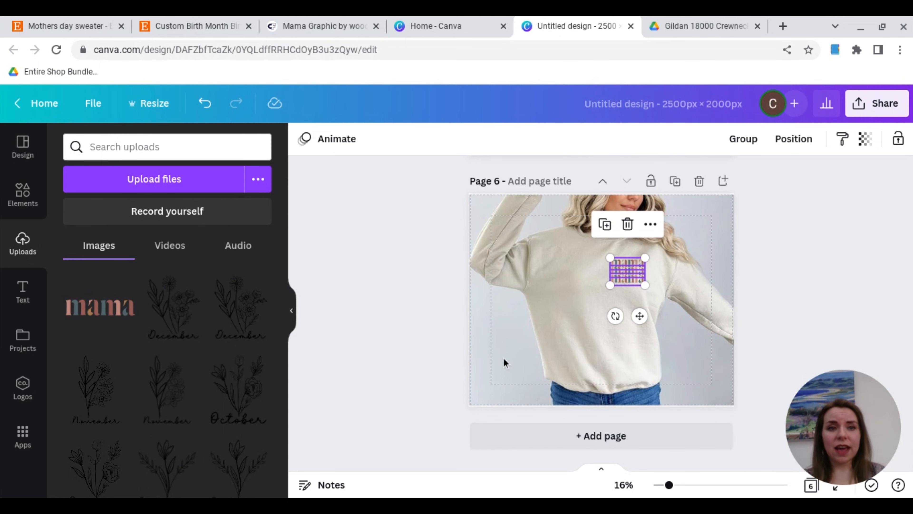
pyautogui.click(474, 373)
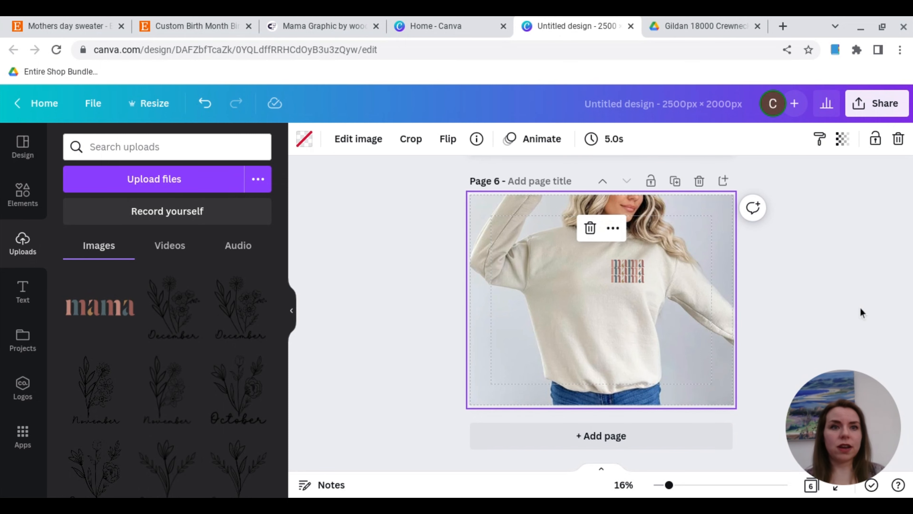
# Rename the design "small mama" and download all six pages as PNG at 2,500 × 2,000 px
pyautogui.click(625, 106)
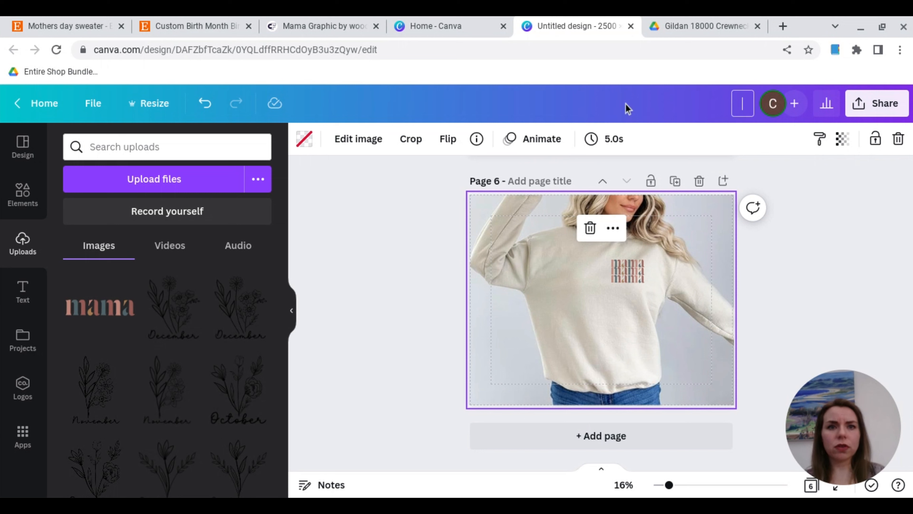
pyautogui.write('small')
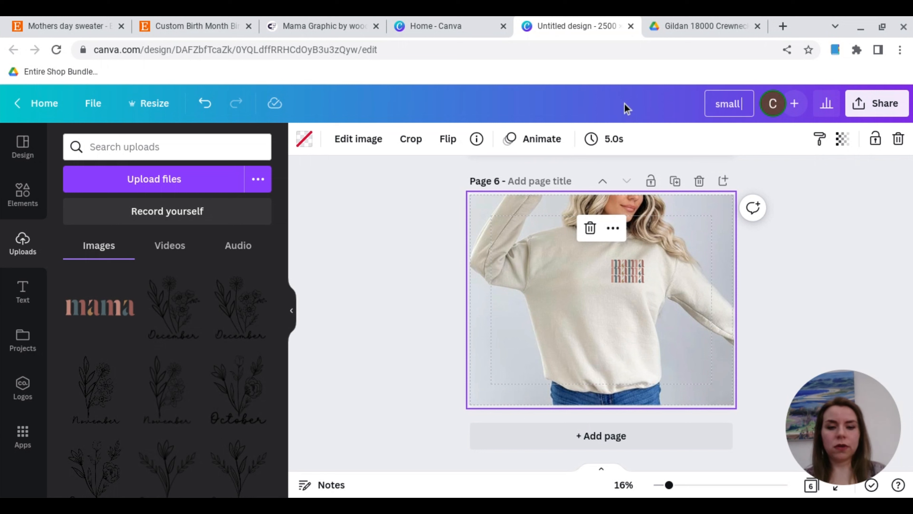
pyautogui.write(' mama')
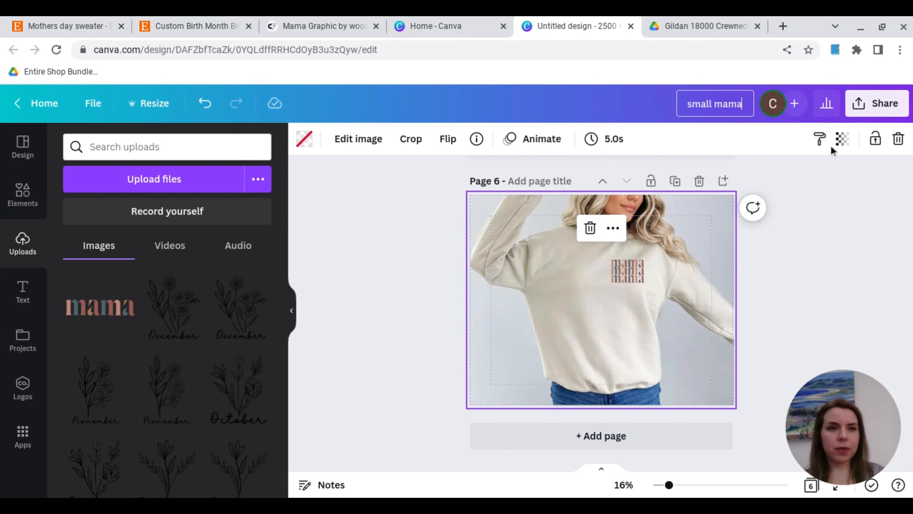
pyautogui.click(870, 105)
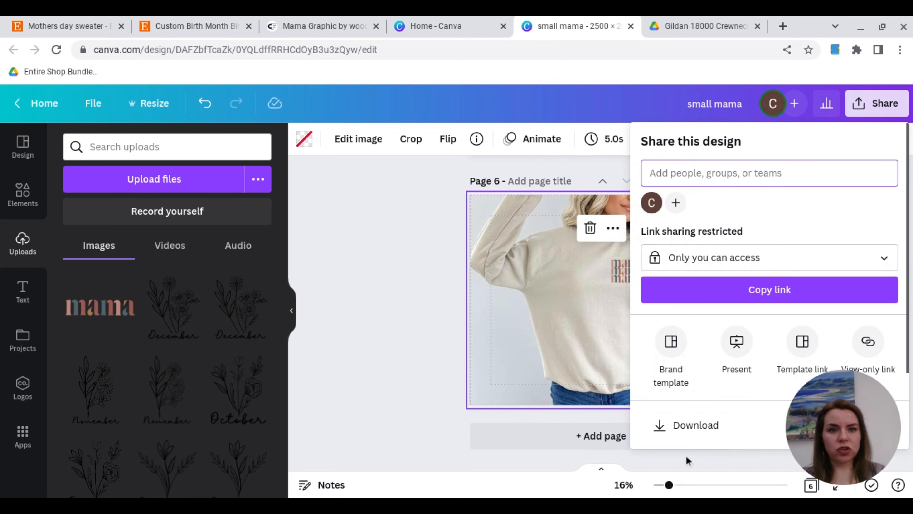
pyautogui.click(692, 428)
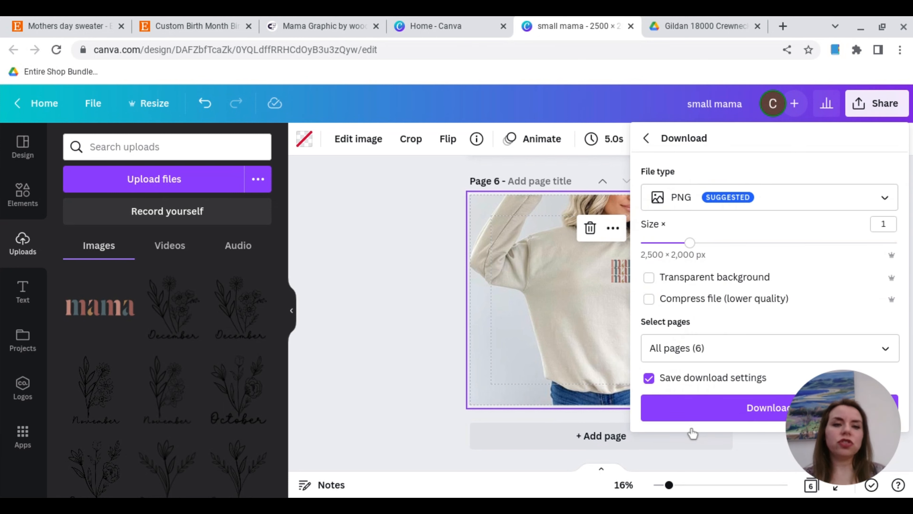
pyautogui.click(736, 416)
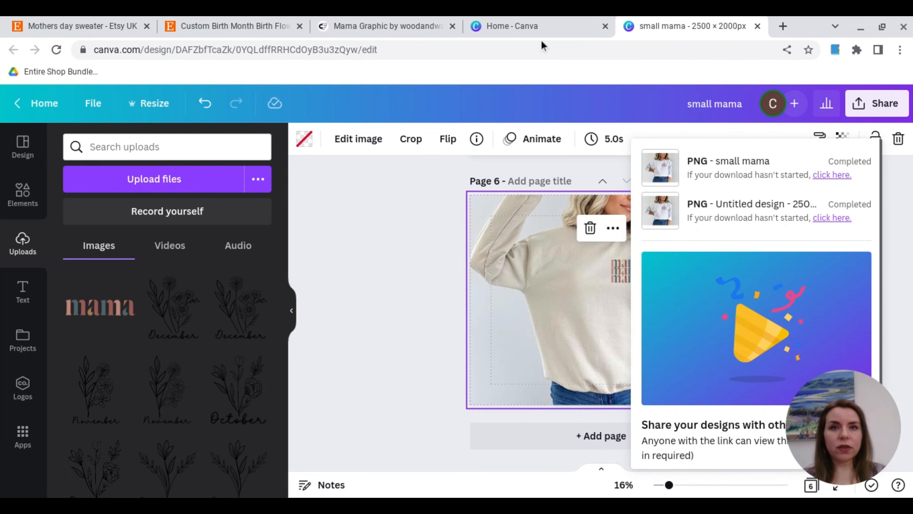
# Switch to Printify and open the Gildan 18000 Unisex Heavy Blend Crewneck Sweatshirt from the women's sweatshirts catalog
pyautogui.click(499, 29)
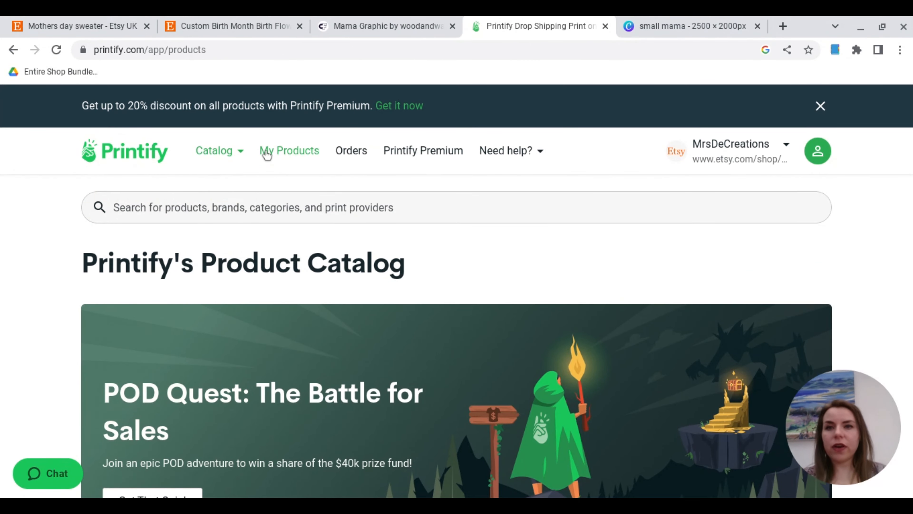
pyautogui.click(233, 152)
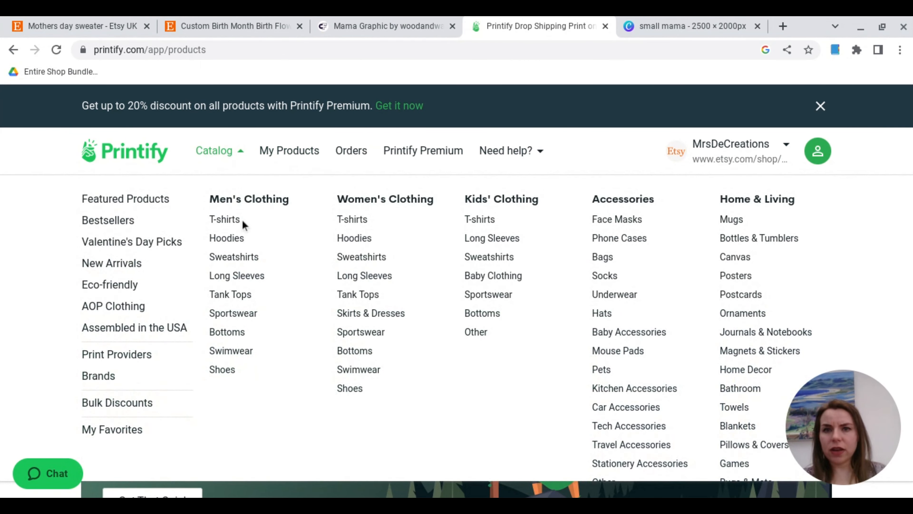
pyautogui.click(366, 257)
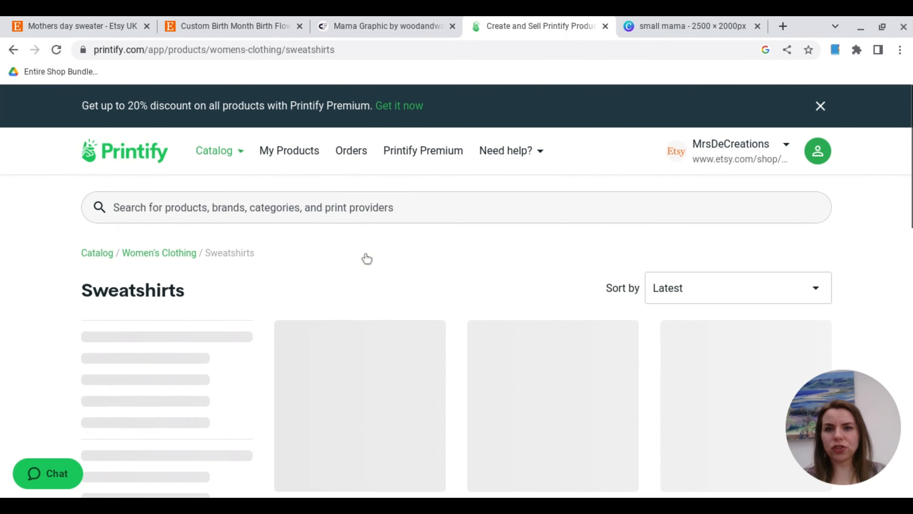
pyautogui.scroll(-5, 367, 258)
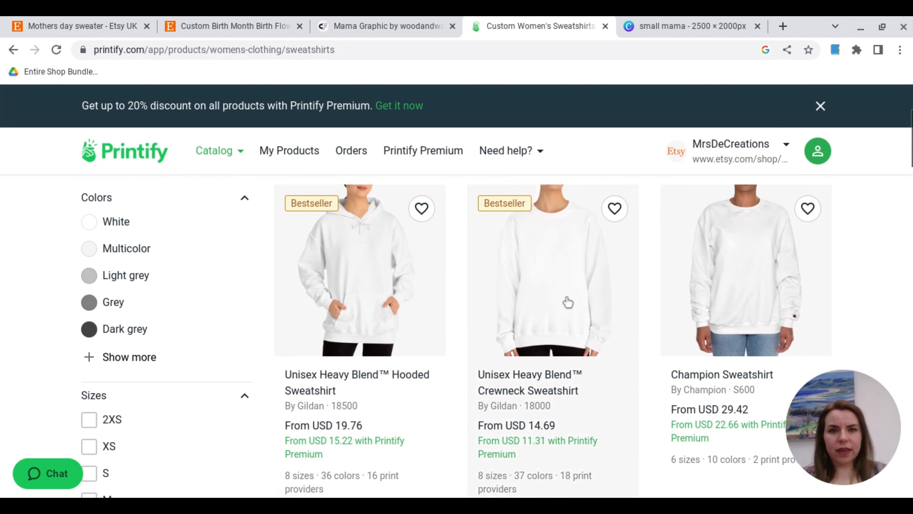
pyautogui.click(567, 302)
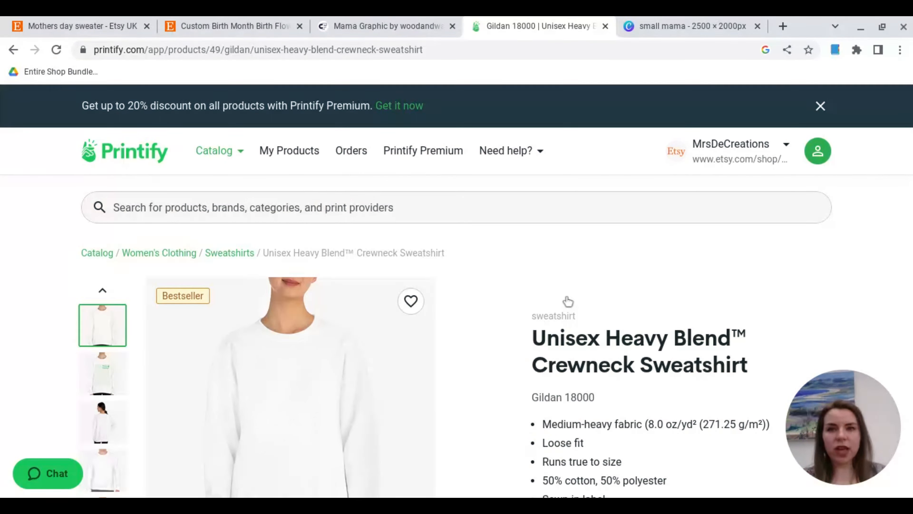
# Compare the print providers for the Gildan 18000 sweatshirt and start designing with SwiftPOD
pyautogui.scroll(-8, 568, 302)
pyautogui.scroll(-1, 568, 302)
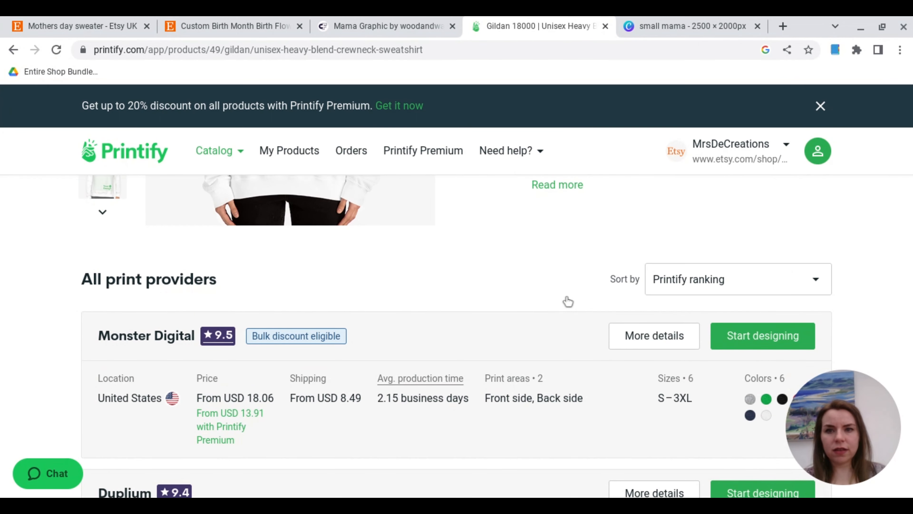
pyautogui.scroll(-2, 568, 301)
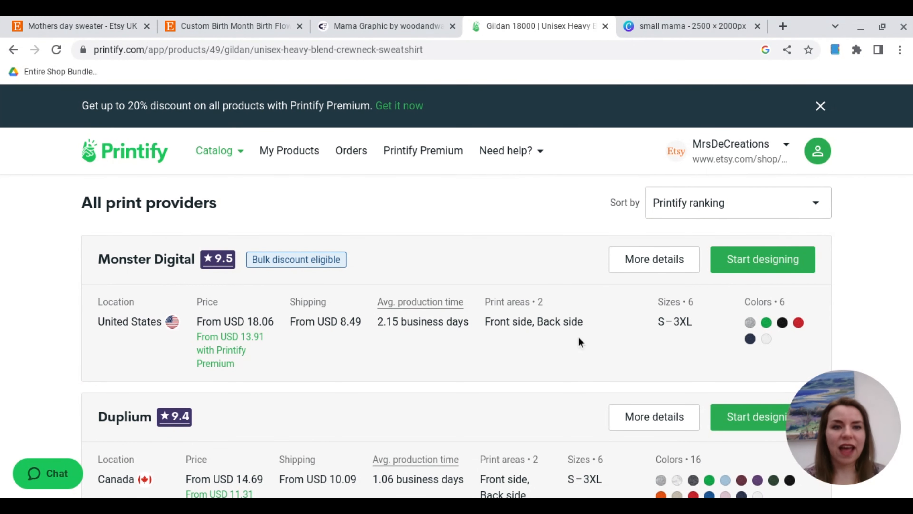
pyautogui.scroll(-6, 578, 338)
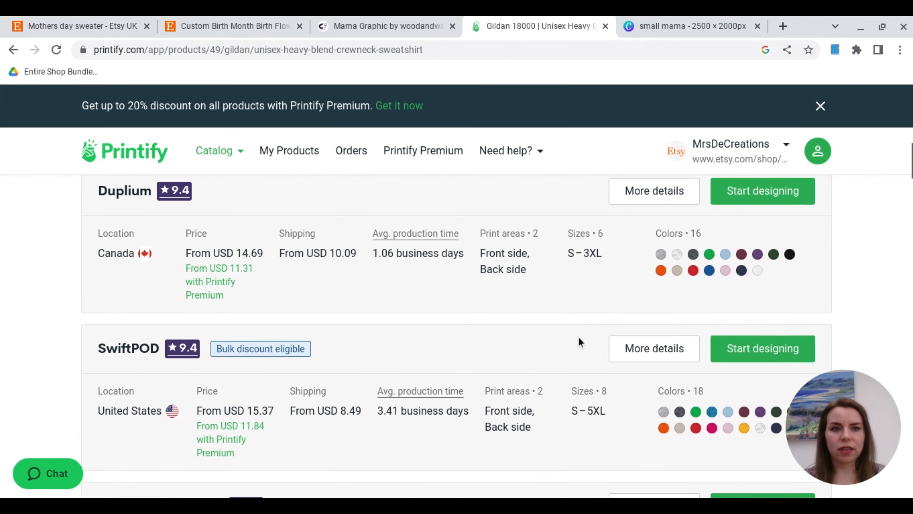
pyautogui.scroll(-3, 579, 337)
pyautogui.scroll(1, 383, 382)
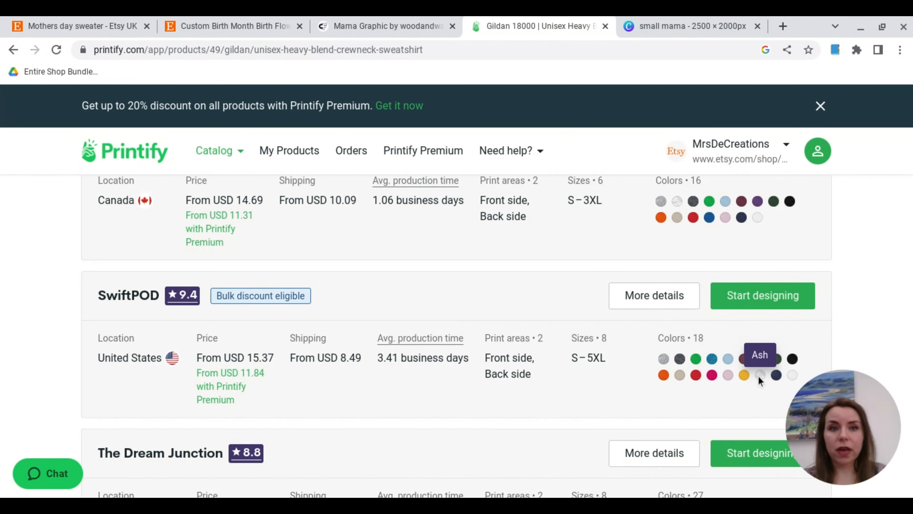
pyautogui.click(756, 307)
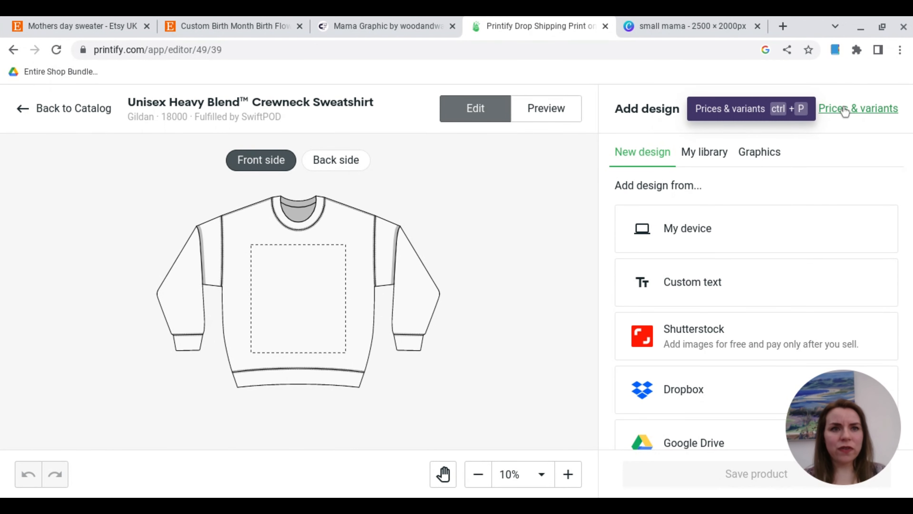
# In the product variants, deselect White and select the colors Ash and Sand
pyautogui.click(845, 111)
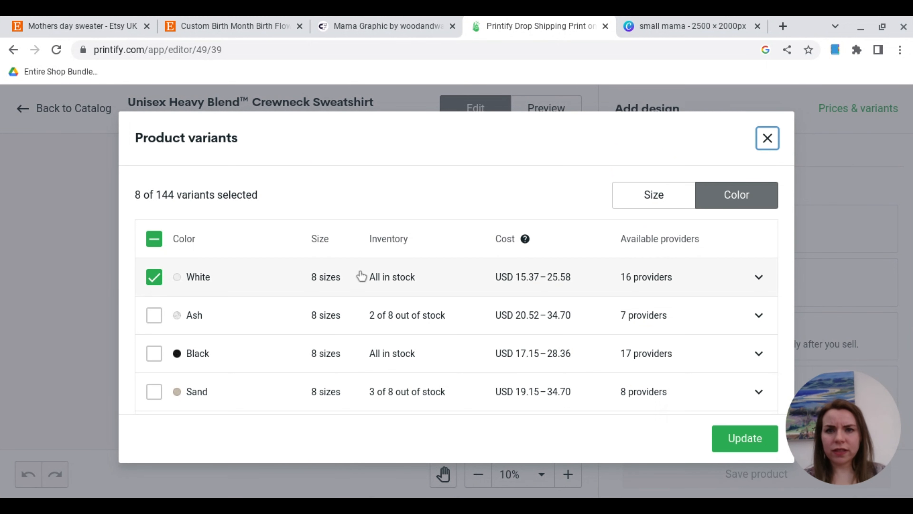
pyautogui.click(154, 277)
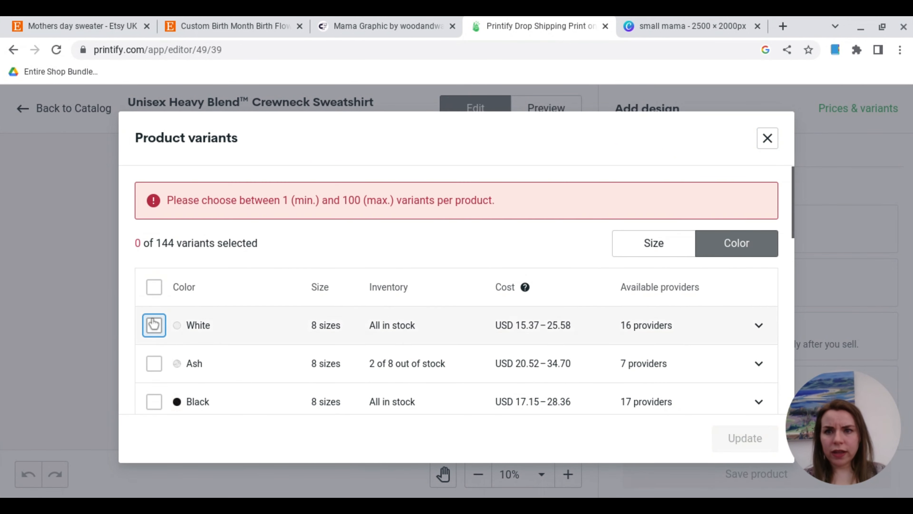
pyautogui.click(155, 361)
pyautogui.scroll(-1, 155, 365)
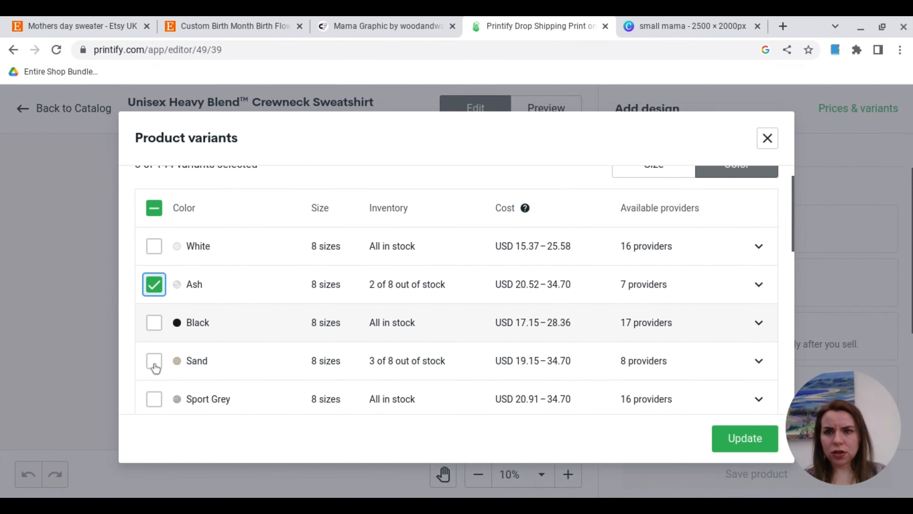
pyautogui.click(155, 360)
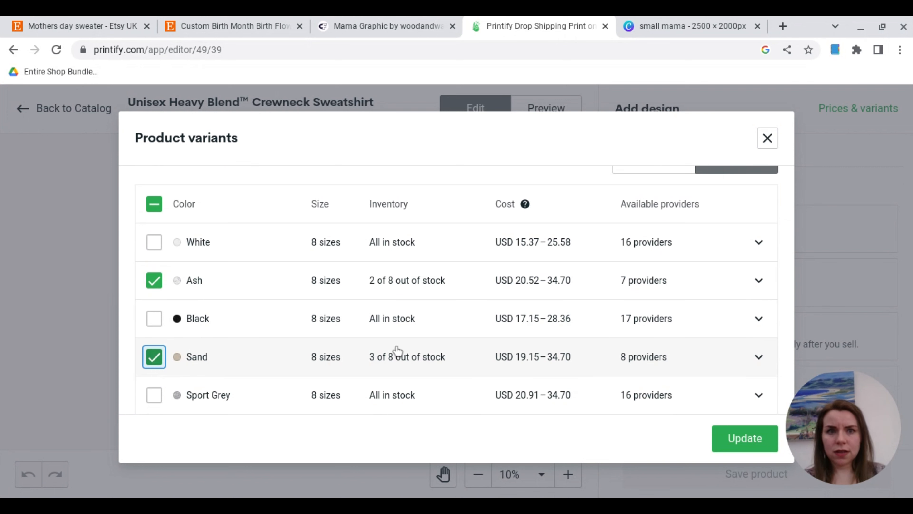
# Check the stock and available providers for each Ash size, and apply the variant selection
pyautogui.click(759, 282)
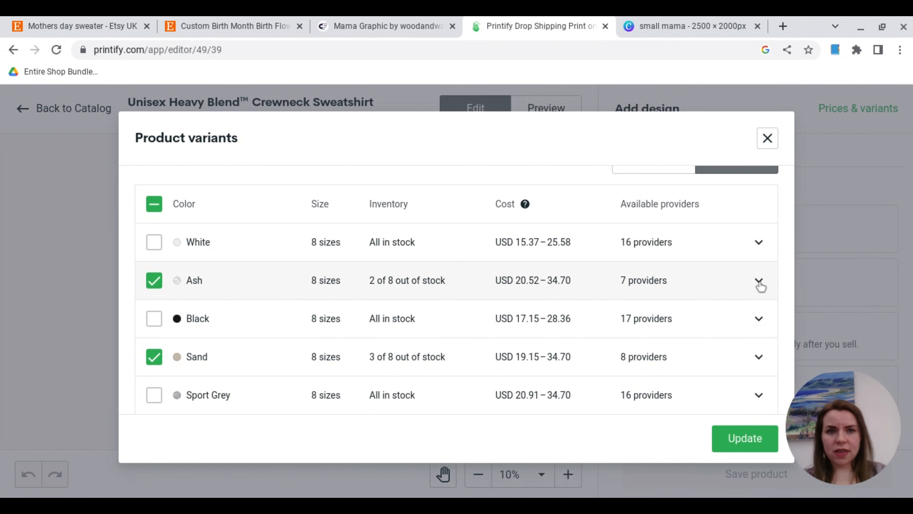
pyautogui.scroll(-3, 730, 347)
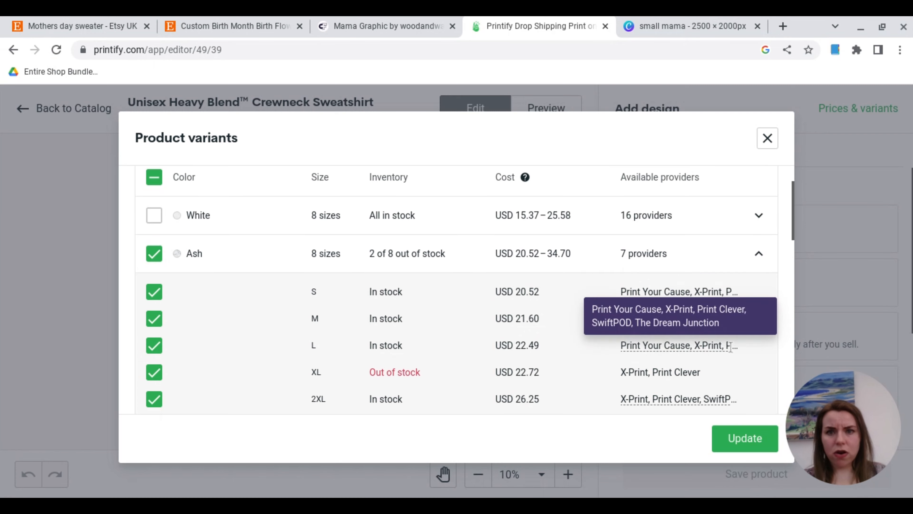
pyautogui.scroll(-4, 731, 347)
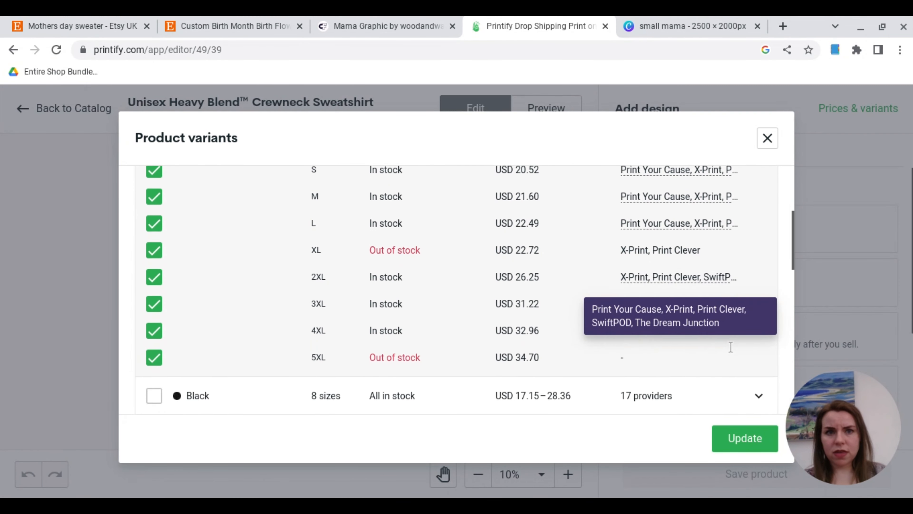
pyautogui.scroll(-2, 731, 347)
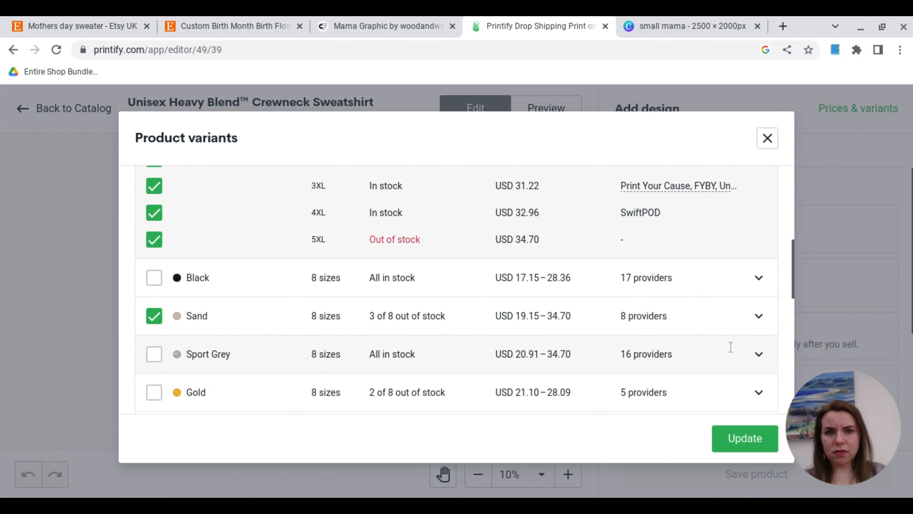
pyautogui.click(736, 446)
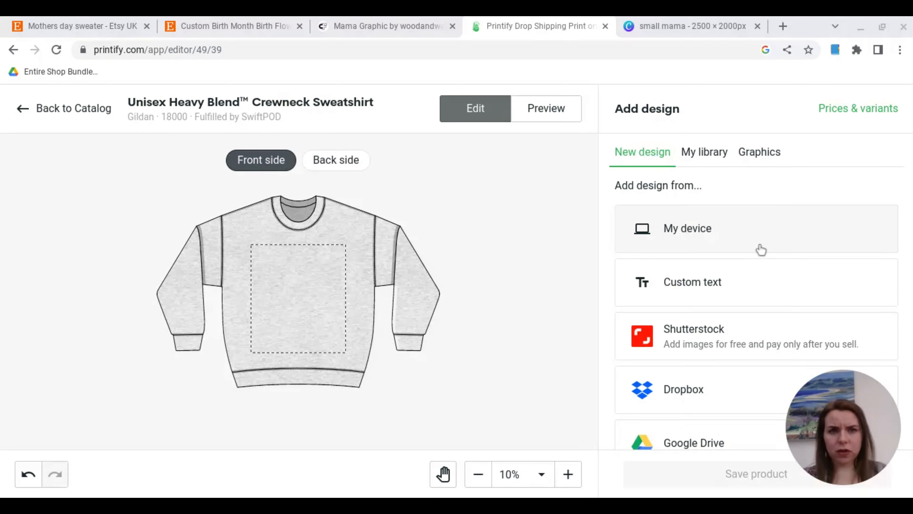
# Add MamaMulti.svg from the device to the front side, enlarge it to 35.56 cm wide and move it to the print area's upper edge
pyautogui.click(758, 249)
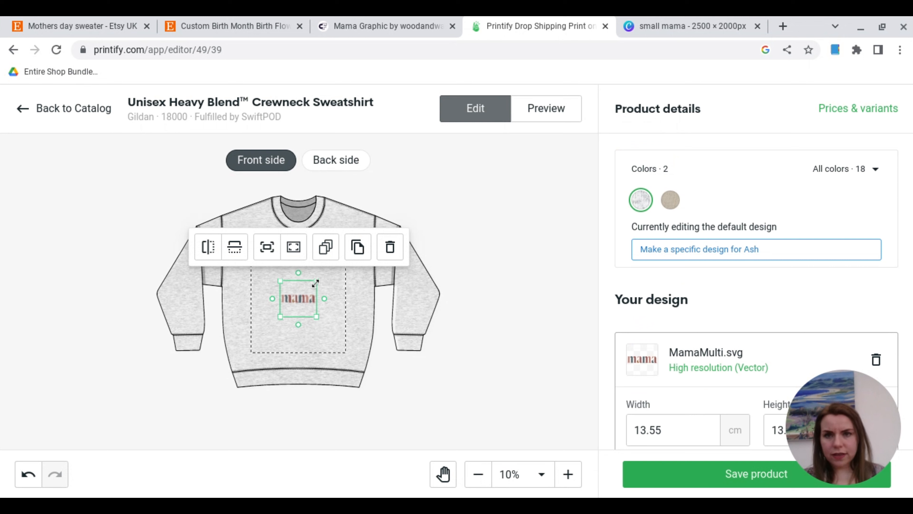
pyautogui.moveTo(315, 283); pyautogui.dragTo(345, 251)
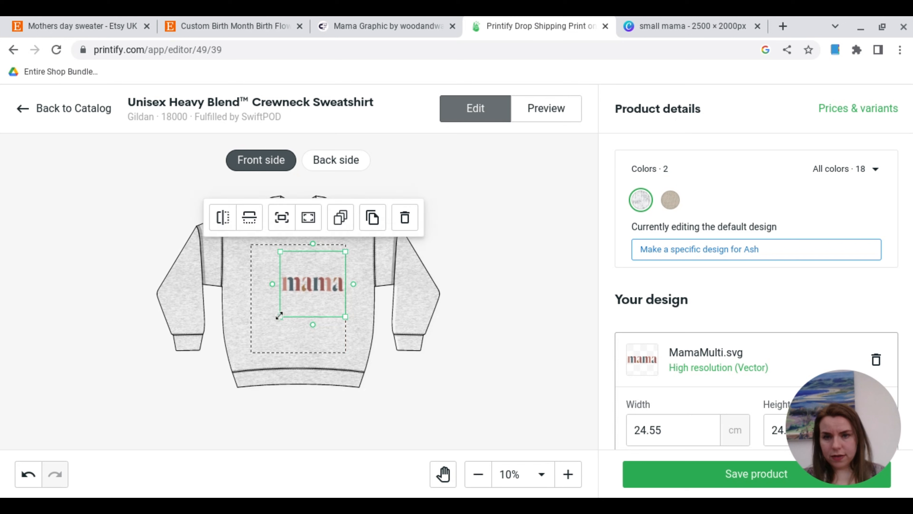
pyautogui.moveTo(279, 315); pyautogui.dragTo(235, 333)
pyautogui.moveTo(314, 309); pyautogui.dragTo(313, 270)
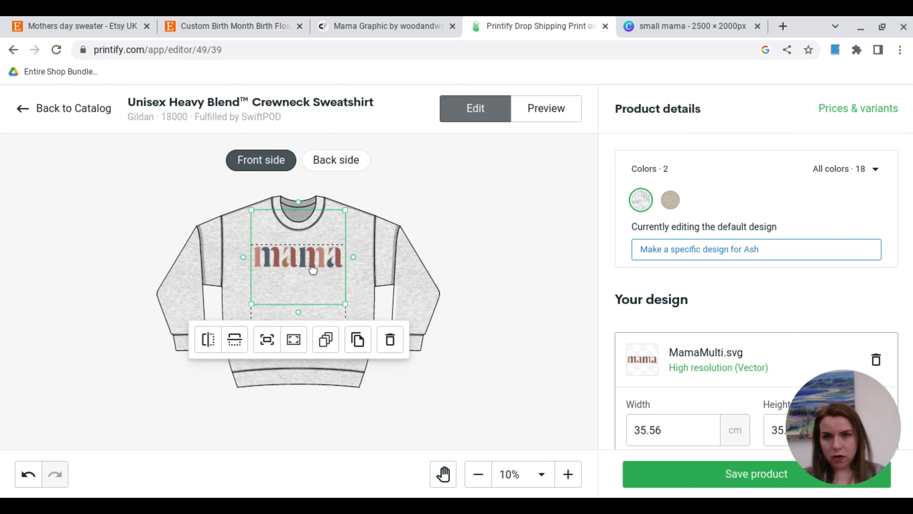
# Duplicate the "mama" graphic twice and align the copies below the original to form a centered three-row stack
pyautogui.click(358, 340)
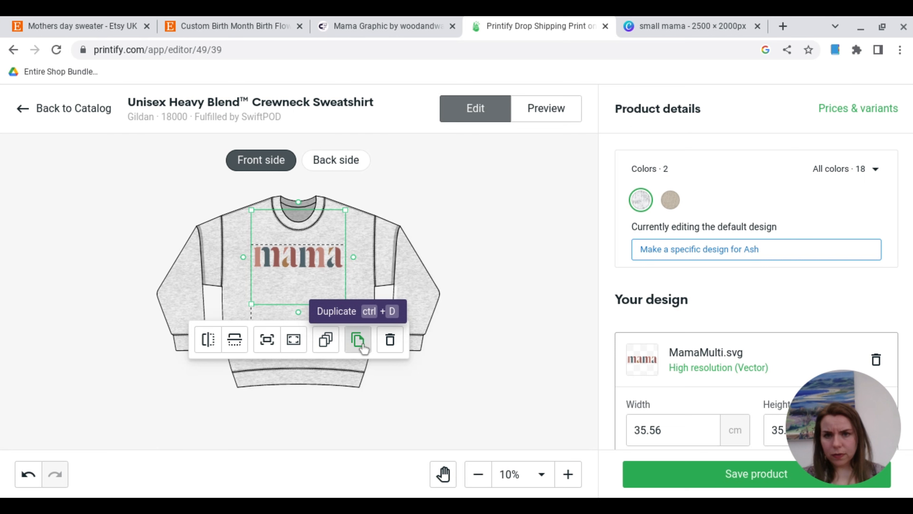
pyautogui.moveTo(310, 267); pyautogui.dragTo(302, 282)
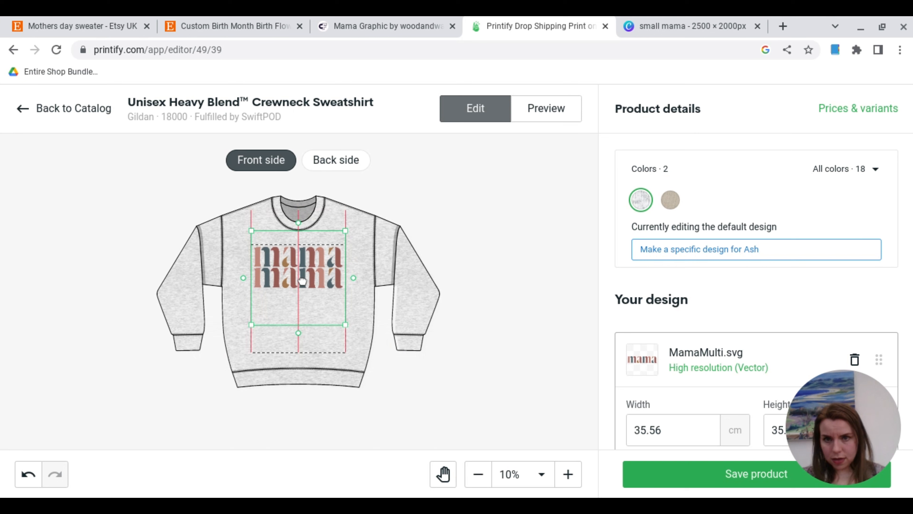
pyautogui.moveTo(302, 282); pyautogui.dragTo(302, 281)
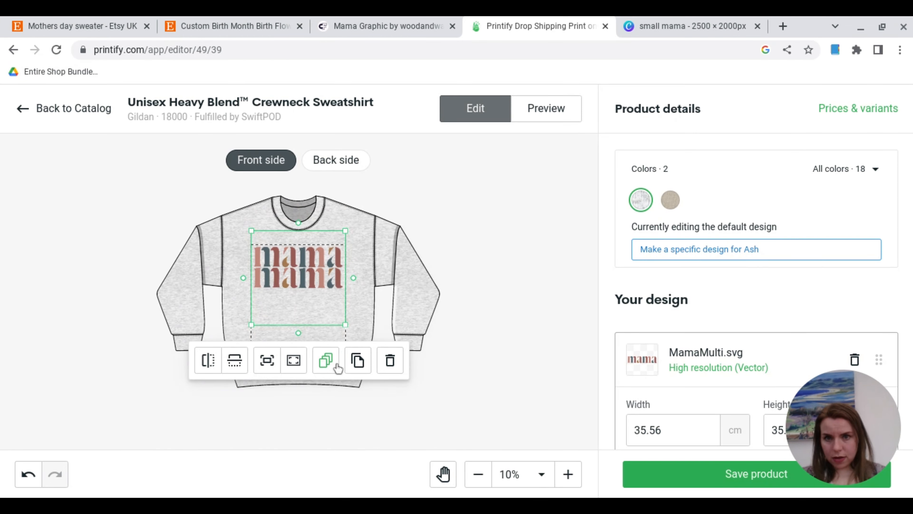
pyautogui.click(357, 365)
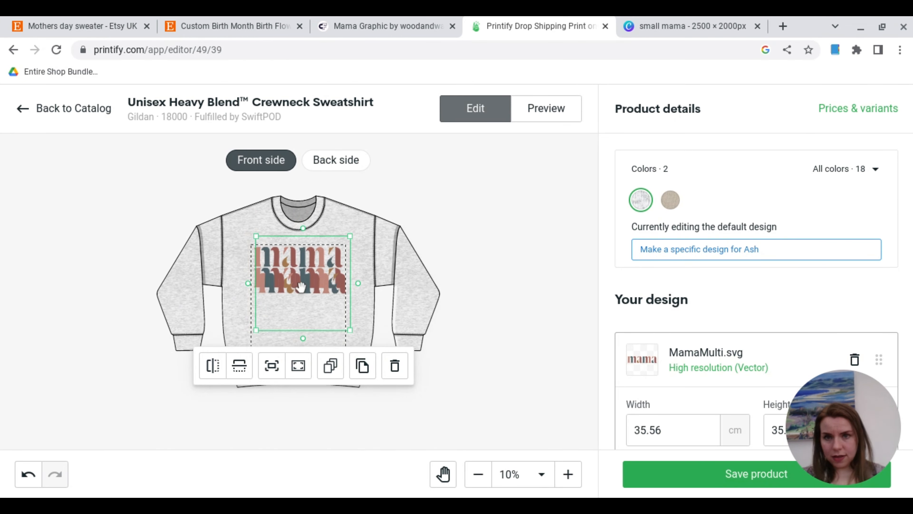
pyautogui.moveTo(300, 289); pyautogui.dragTo(295, 302)
pyautogui.click(478, 325)
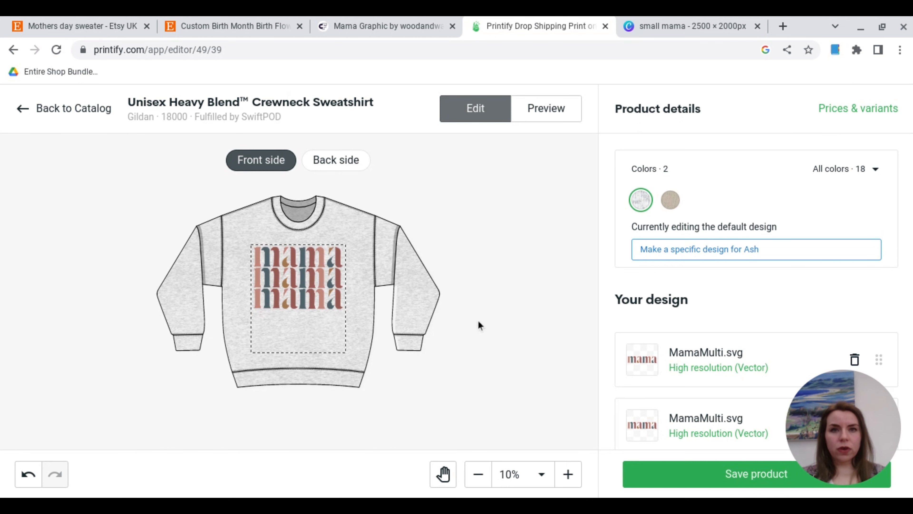
# Preview the design on the Lifestyle mockup in both Ash and Sand
pyautogui.click(546, 115)
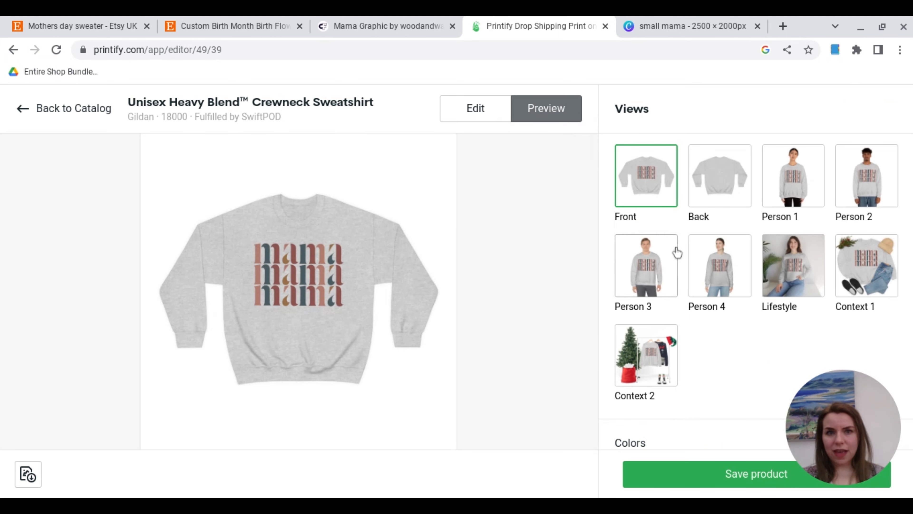
pyautogui.click(793, 271)
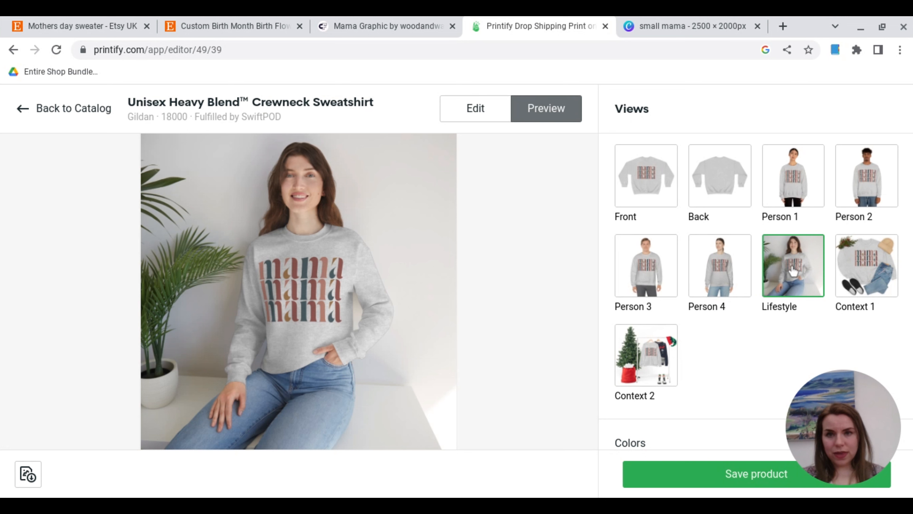
pyautogui.scroll(-2, 678, 378)
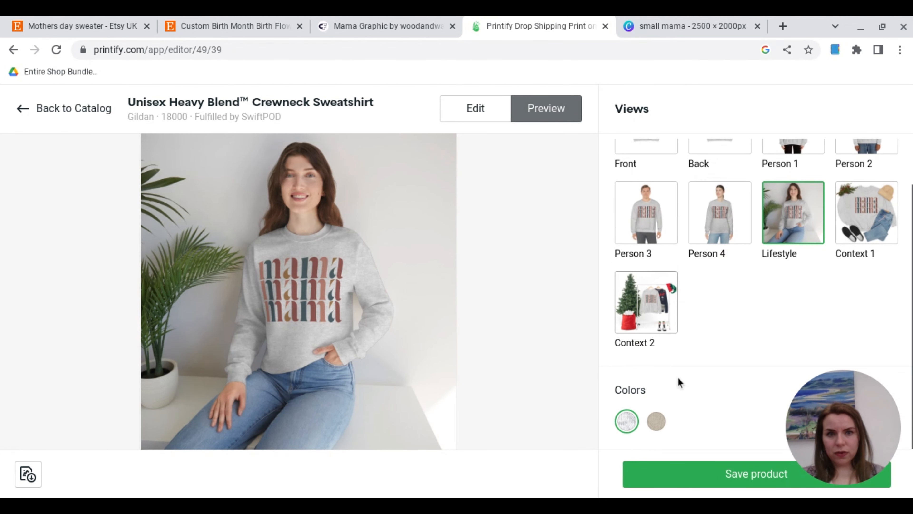
pyautogui.click(656, 422)
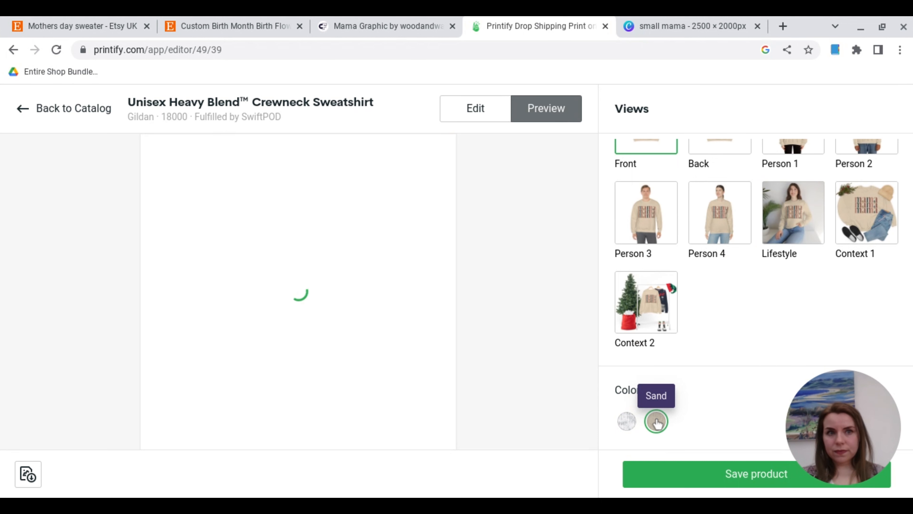
pyautogui.scroll(2, 784, 287)
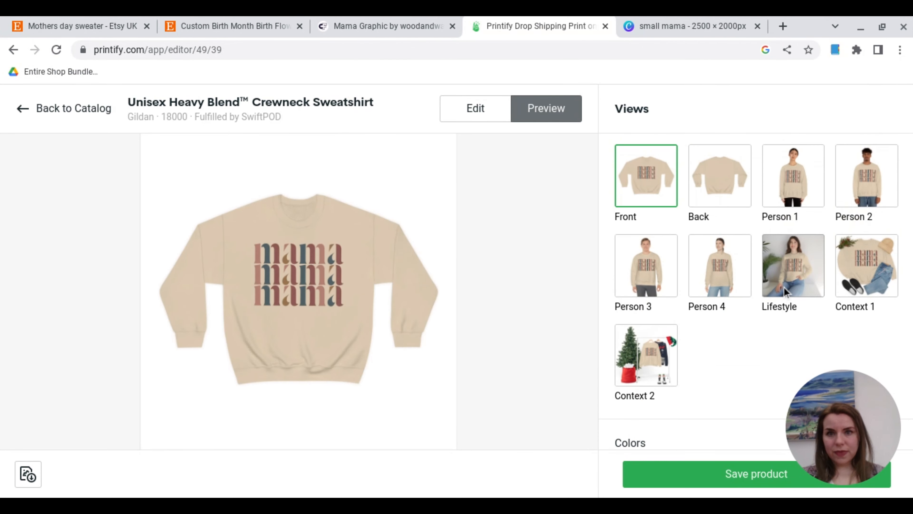
pyautogui.click(785, 288)
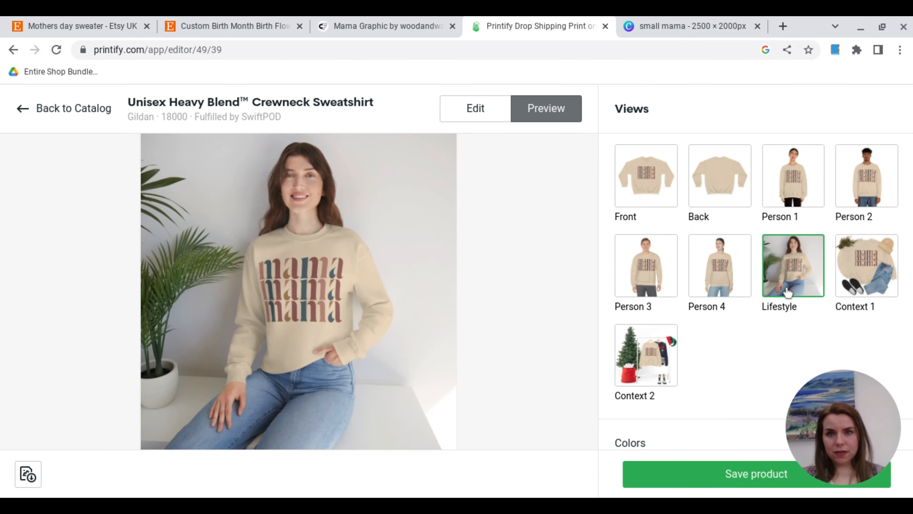
# Save the product and exclude every mockup view except Front from the store listing
pyautogui.click(743, 474)
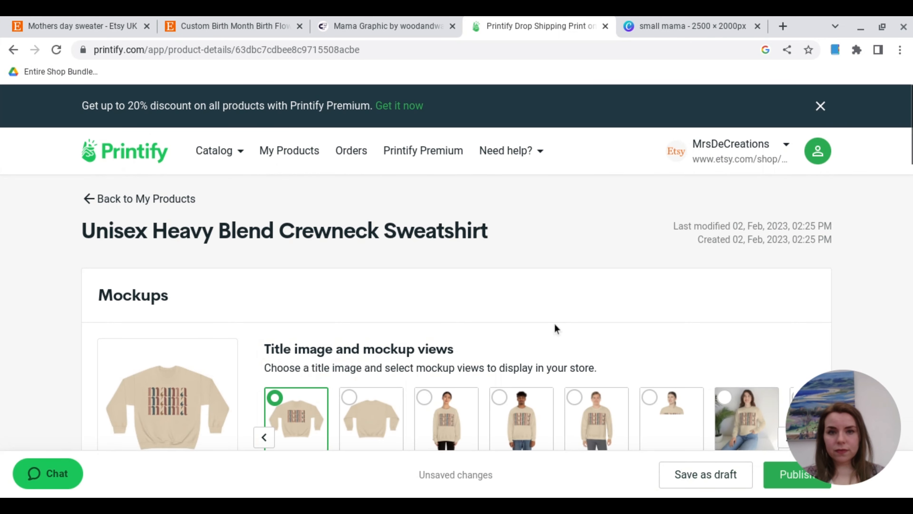
pyautogui.scroll(-3, 548, 320)
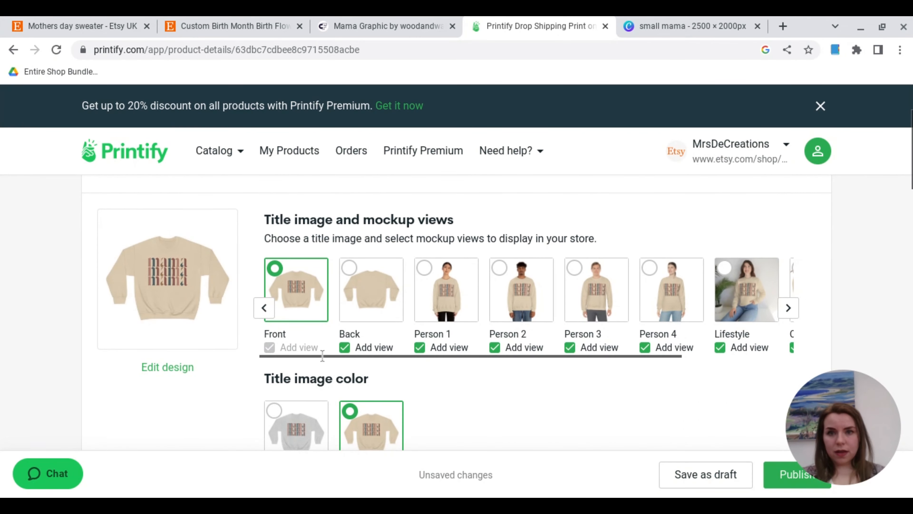
pyautogui.click(344, 347)
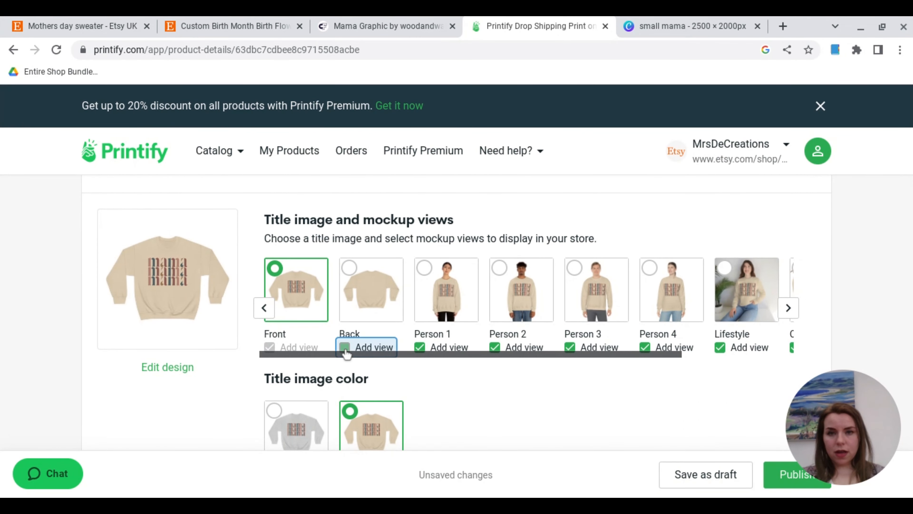
pyautogui.click(419, 349)
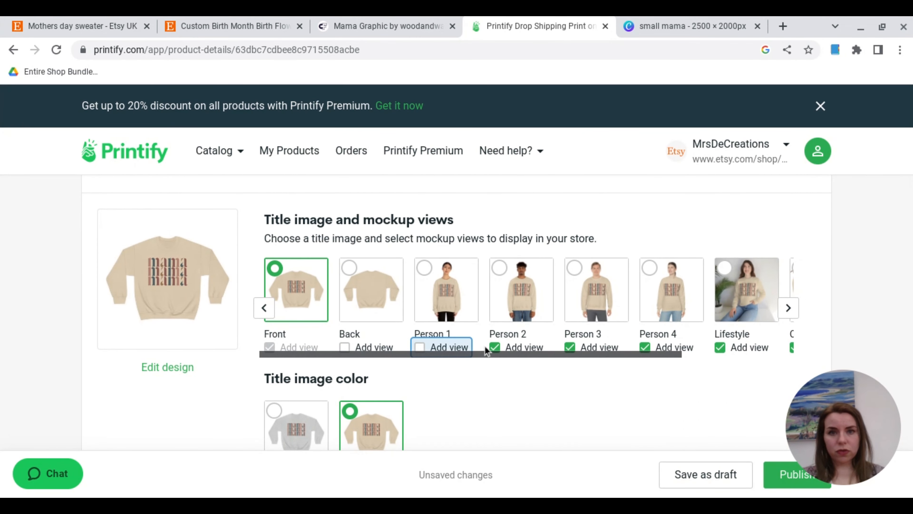
pyautogui.click(494, 347)
pyautogui.click(571, 347)
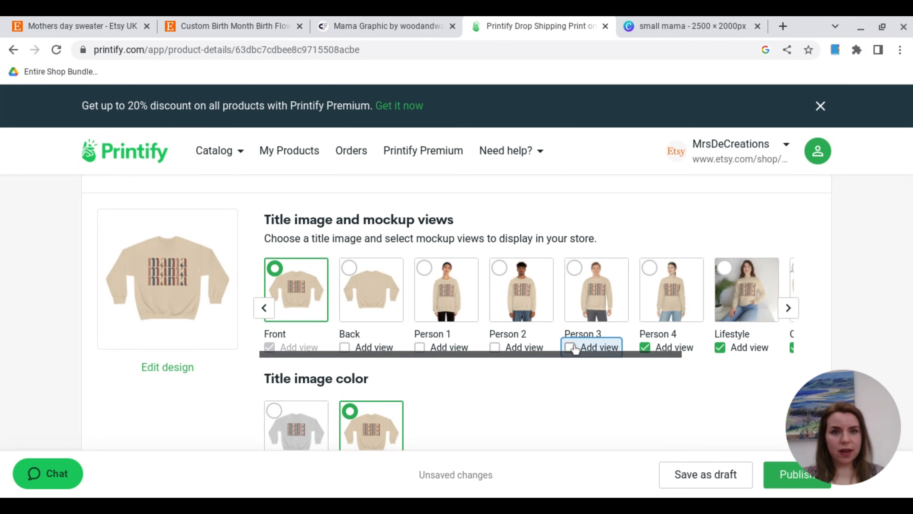
pyautogui.click(645, 347)
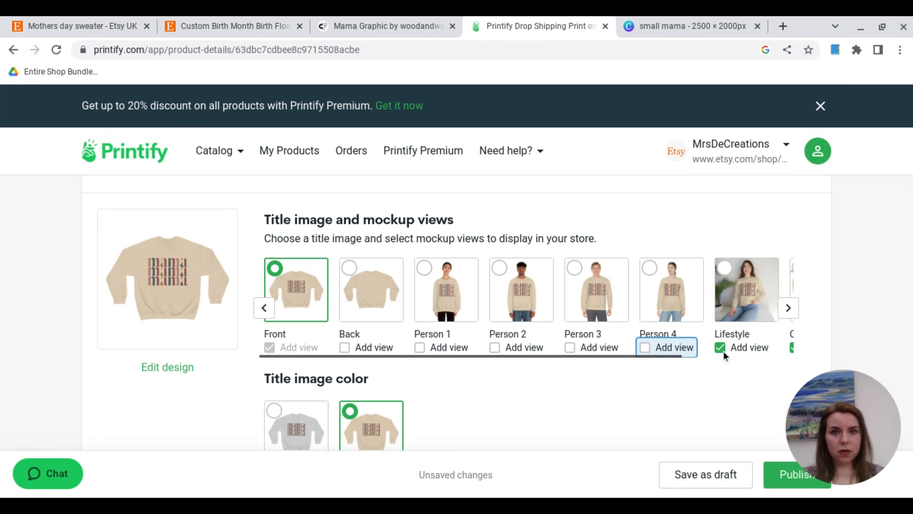
pyautogui.click(784, 308)
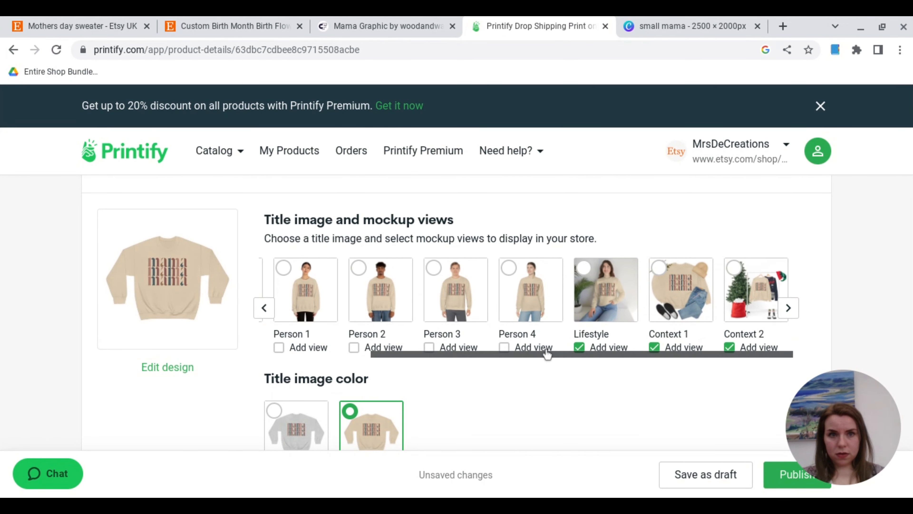
pyautogui.click(580, 348)
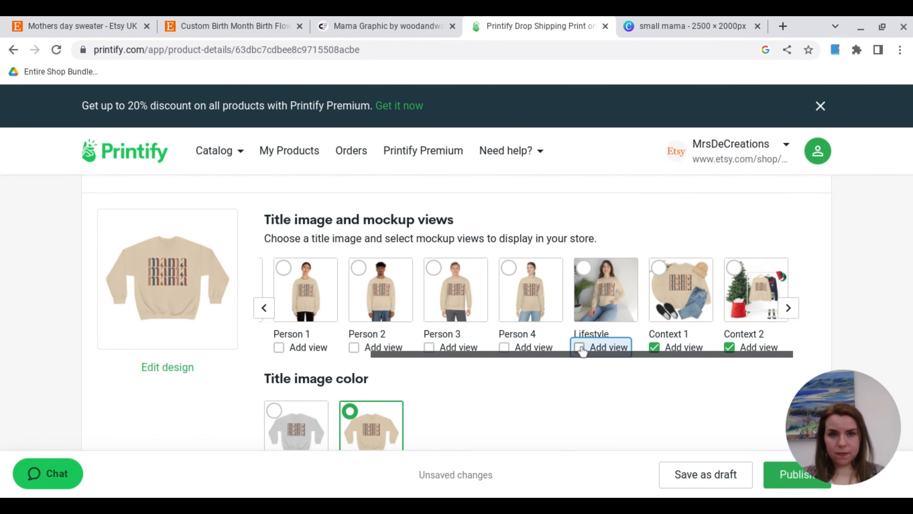
pyautogui.click(728, 348)
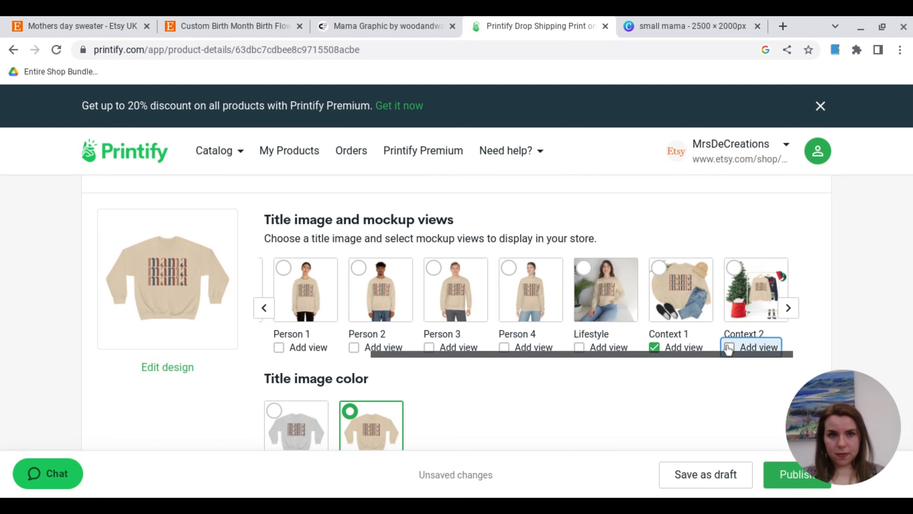
pyautogui.click(675, 347)
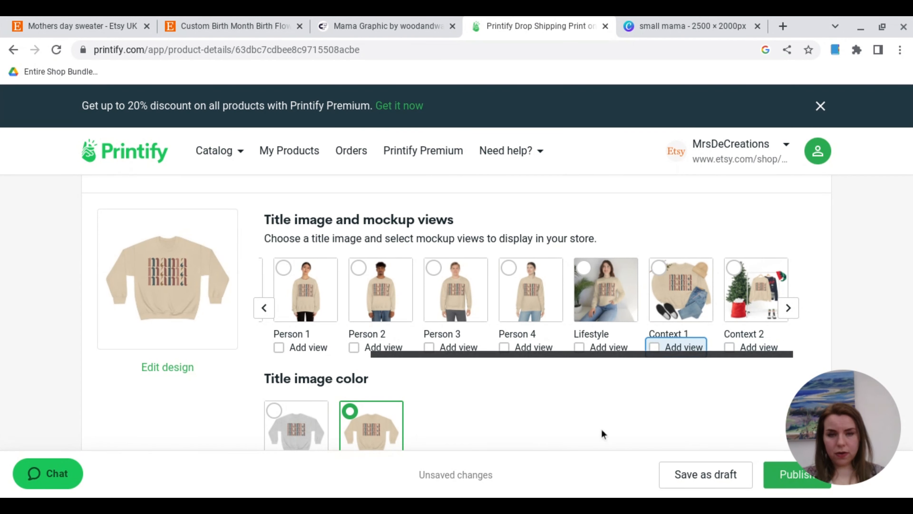
# Replace the product title with "Mama Sweatshirt for Mothers Day Mom Sweater Gift for Mummy New Mum present"
pyautogui.scroll(-10, 600, 431)
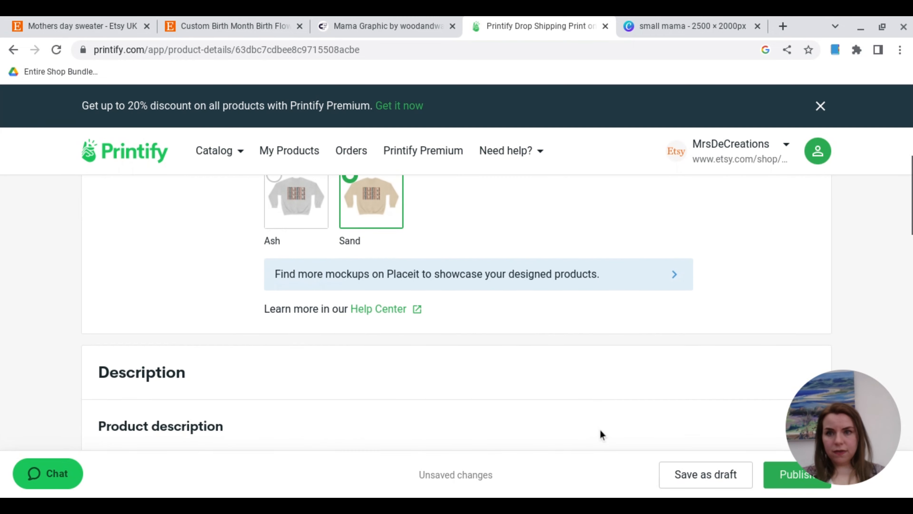
pyautogui.scroll(-3, 600, 432)
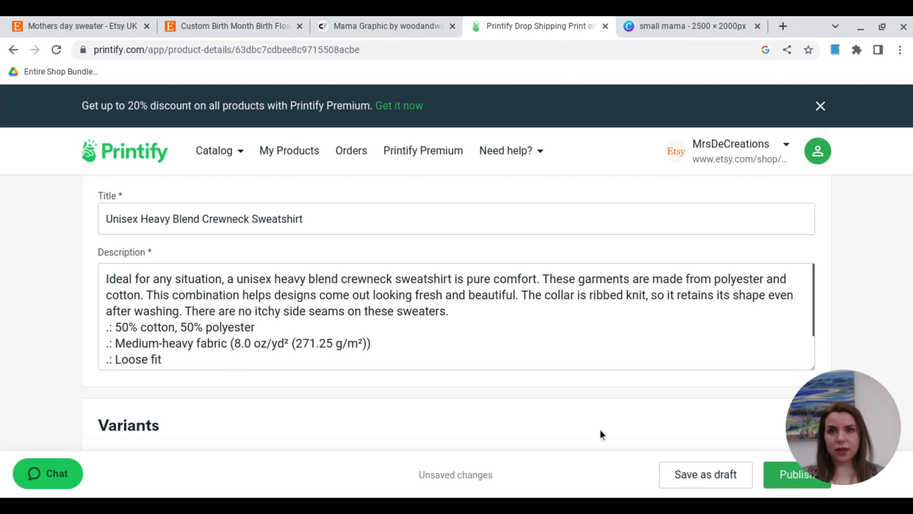
pyautogui.moveTo(321, 221); pyautogui.dragTo(104, 212)
pyautogui.write('Mama Sweatshirt')
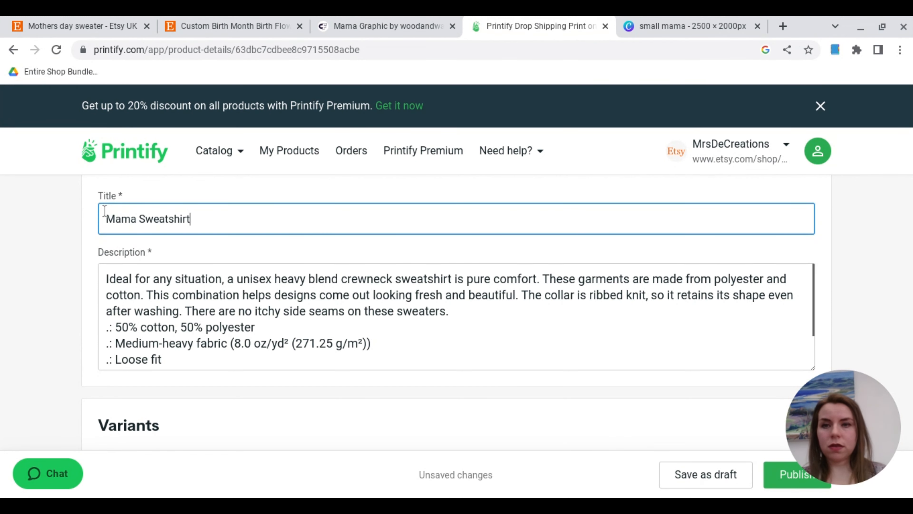
pyautogui.write(' for Mothers Day Mom')
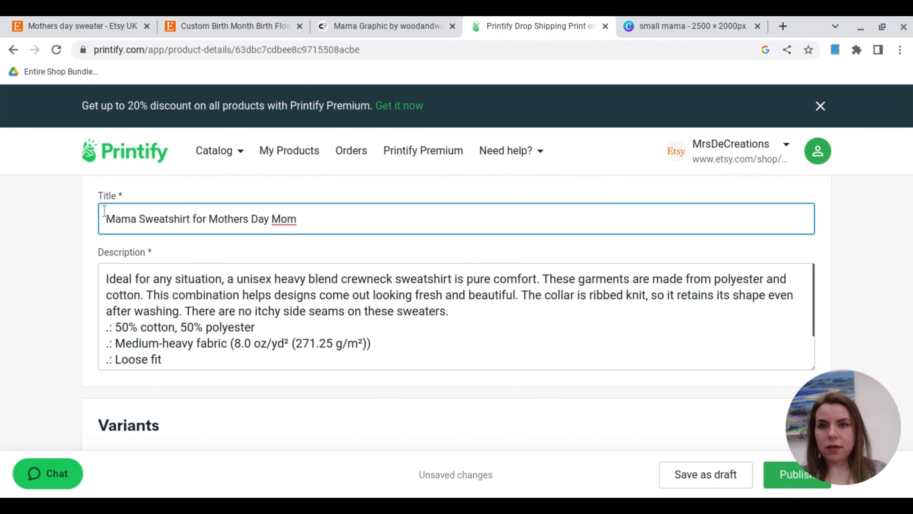
pyautogui.write(' Sweater Gift for M')
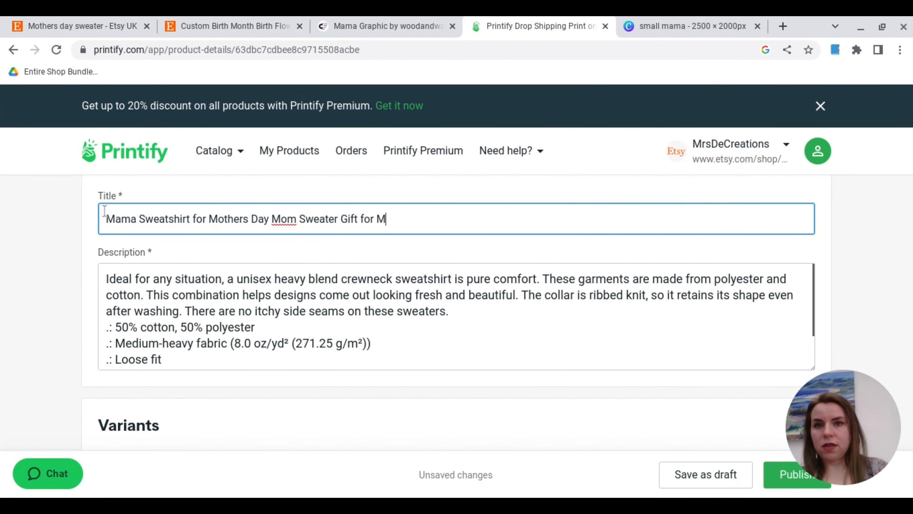
pyautogui.write('ummy New Mum present')
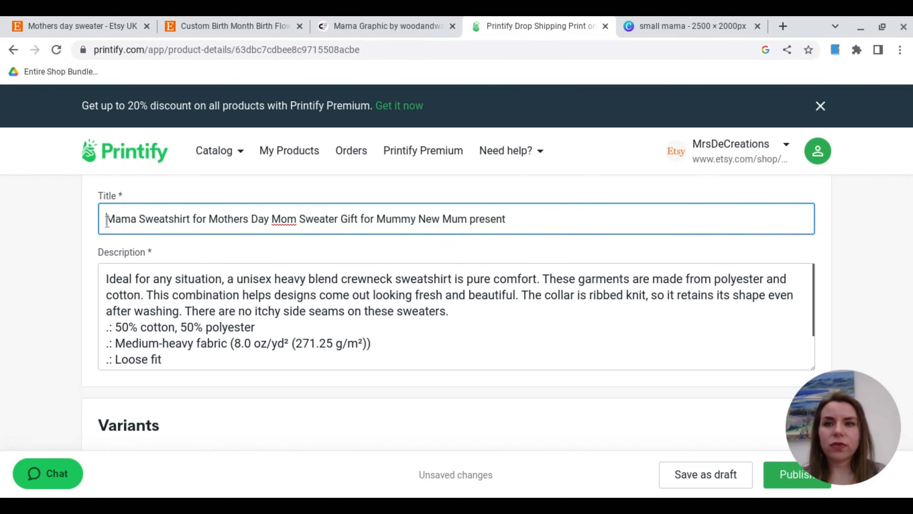
# Examine the overlapping keyword phrases in the title, from "Mama Sweatshirt" through "Mom Sweater"
pyautogui.moveTo(107, 221); pyautogui.dragTo(190, 224)
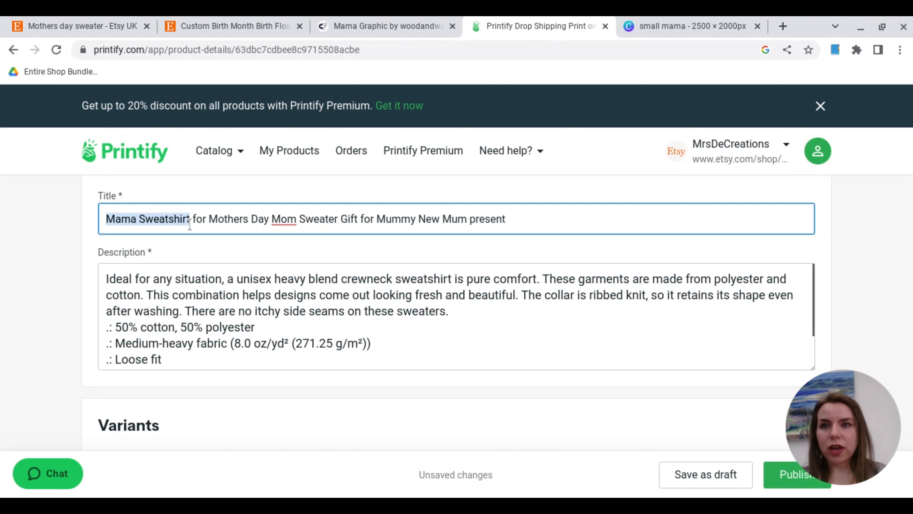
pyautogui.click(140, 219)
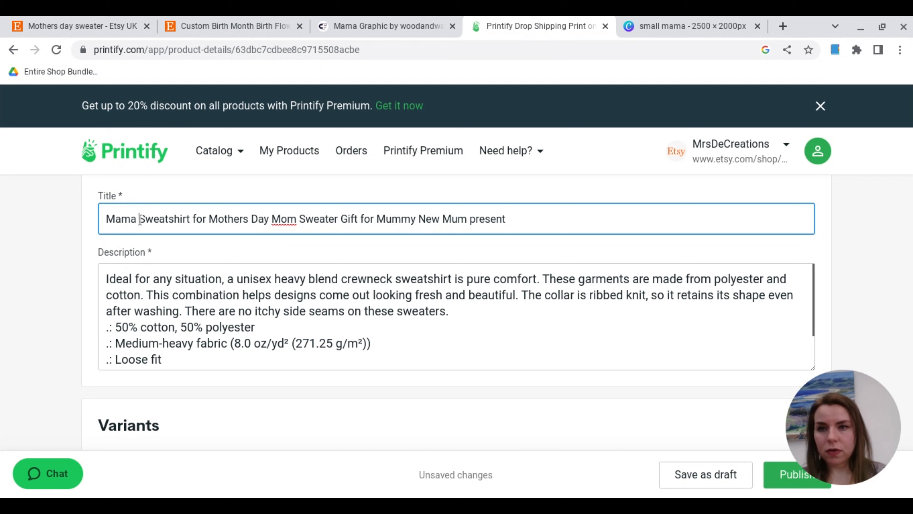
pyautogui.moveTo(144, 219); pyautogui.dragTo(272, 222)
pyautogui.click(223, 248)
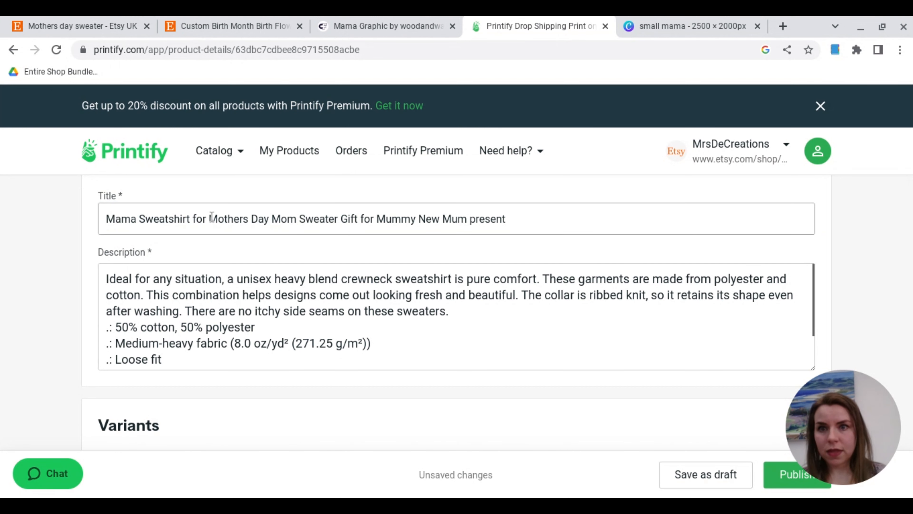
pyautogui.moveTo(209, 219); pyautogui.dragTo(342, 224)
pyautogui.click(273, 218)
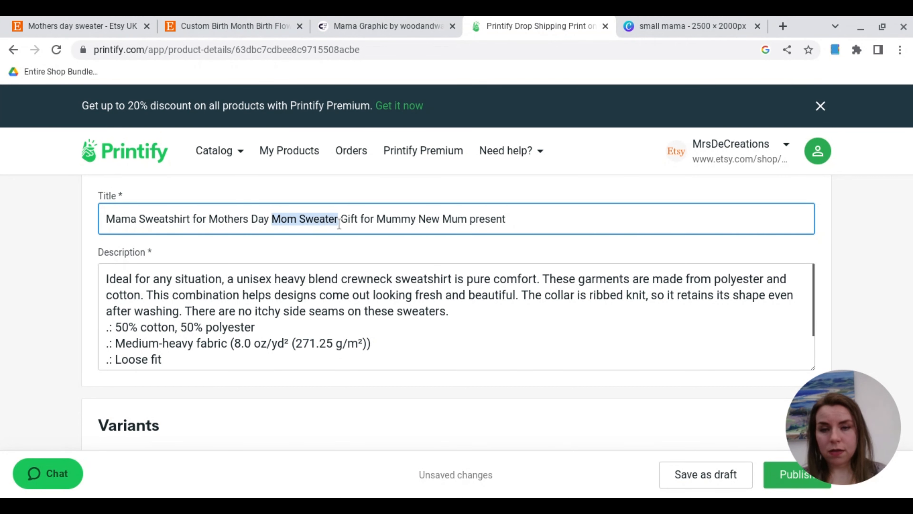
pyautogui.click(280, 218)
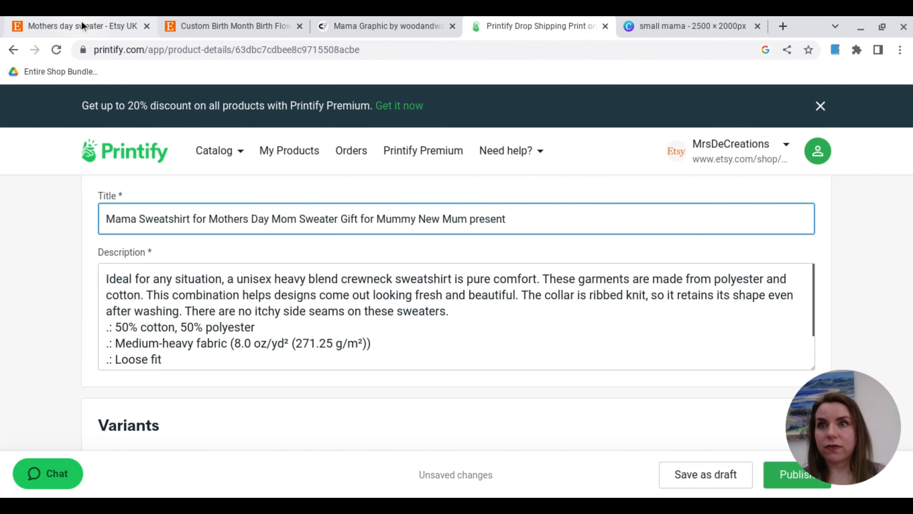
# Replace the default product description with the description text copied from the Mama Sweatshirt listing on Etsy
pyautogui.click(89, 18)
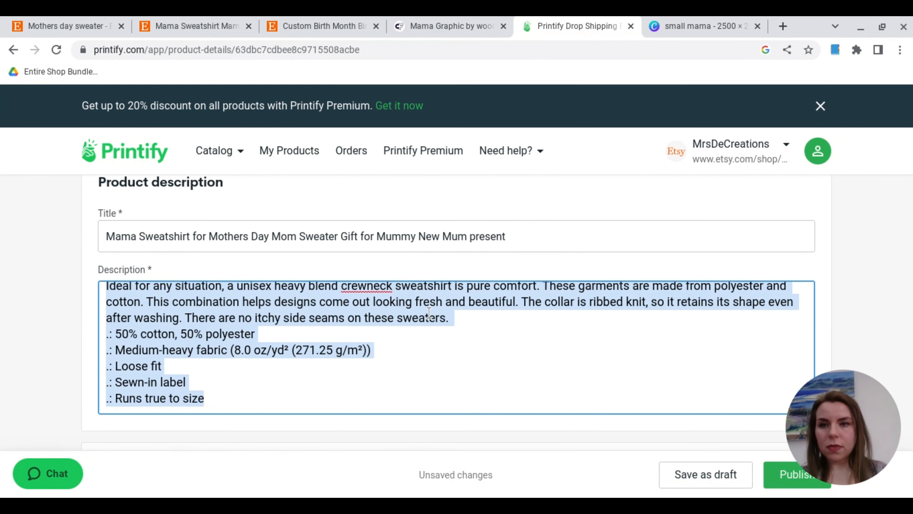
pyautogui.press('BackSpace')
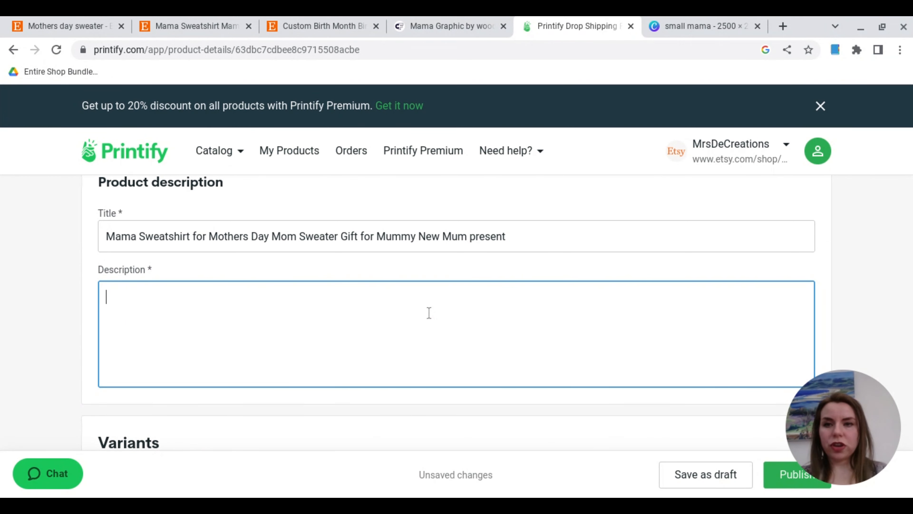
pyautogui.write('Printing is done using a high quality sublimation printing process on t-shirt. the design is pressed with a heat press machine on t-shirt and the ink is transferred into fabric.  There is no feel to the design and become part of the fabric. this allows the design have a slightly vintage look.  ALL OF THE BRANDS WE USE ARE HIGH QUALITY, WE NEVER SUBSTITUTE QUALITY.  📧✏️If you have any difficulties, please send me a message.')
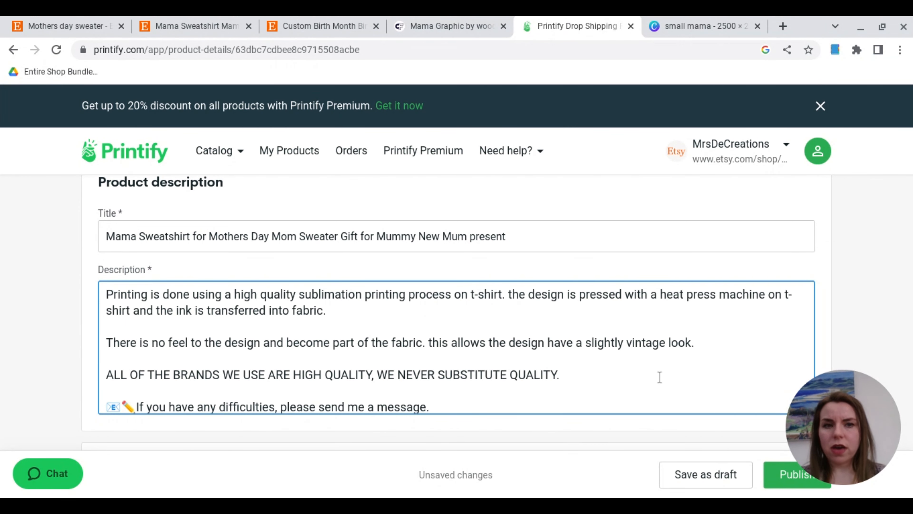
pyautogui.scroll(-1, 660, 377)
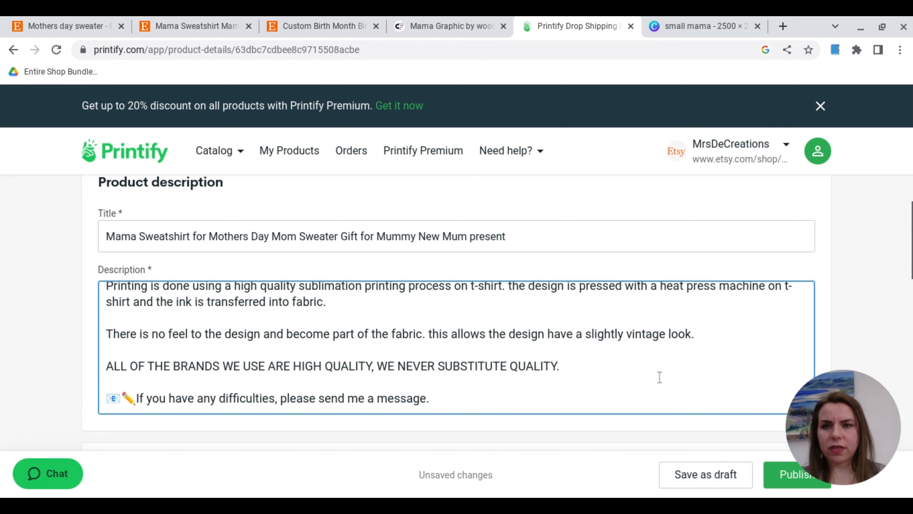
pyautogui.scroll(10, 659, 377)
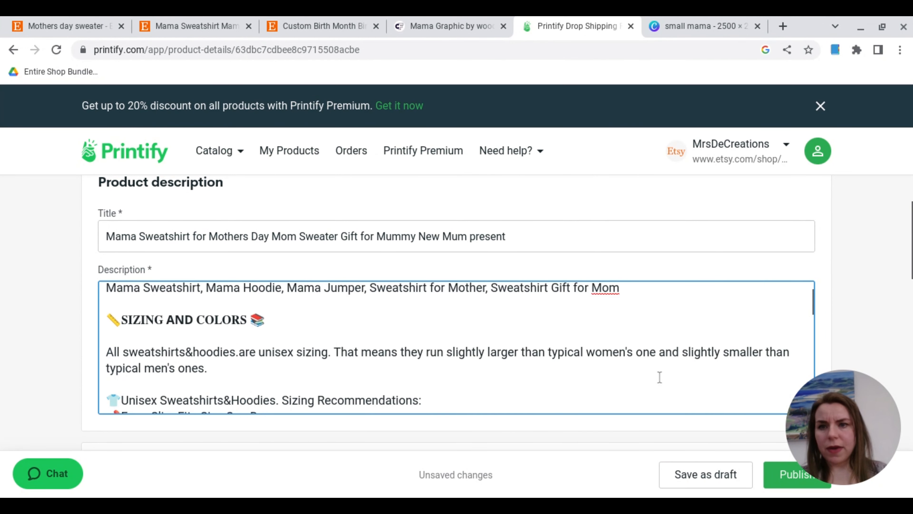
pyautogui.scroll(2, 660, 377)
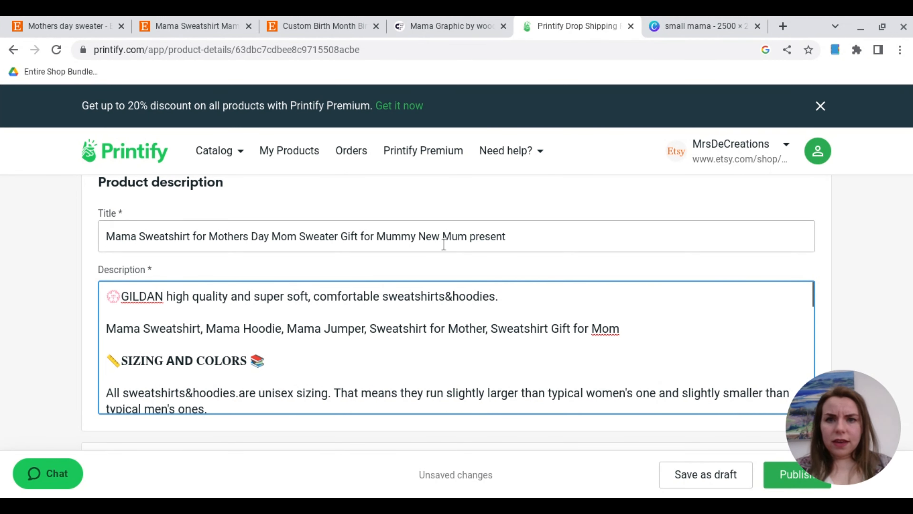
# Replace the description's keyword line beginning "Mama Sweatshirt, Mama Hoodie" with a copy of the product title
pyautogui.moveTo(535, 231); pyautogui.dragTo(108, 233)
pyautogui.hotkey('ctrl', 'c')
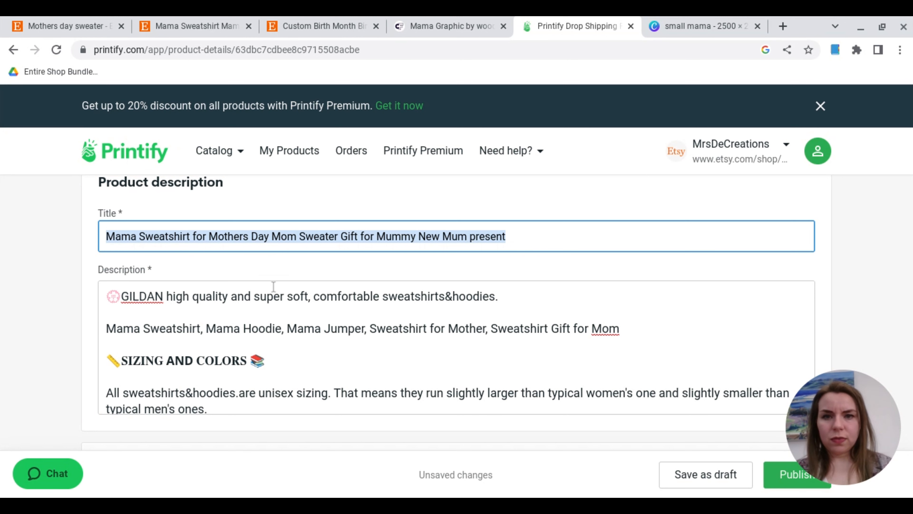
pyautogui.moveTo(620, 331); pyautogui.dragTo(93, 327)
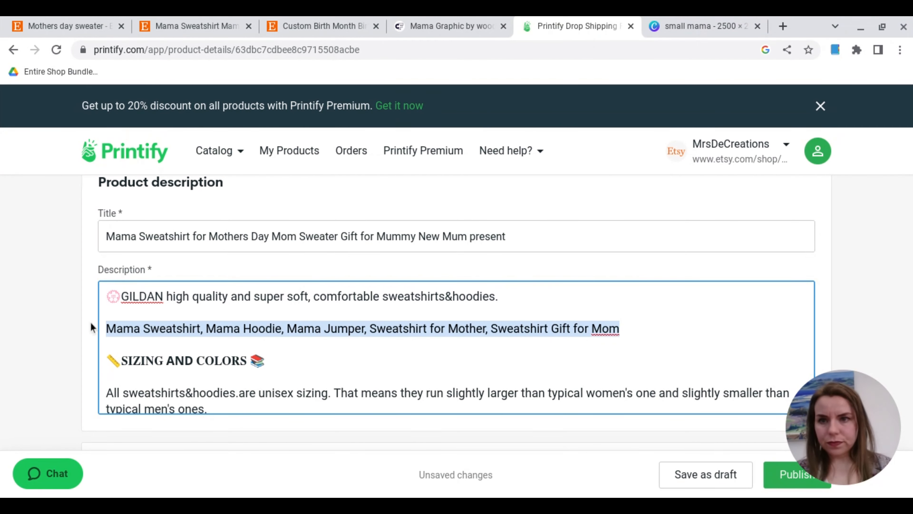
pyautogui.hotkey('ctrl', 'v')
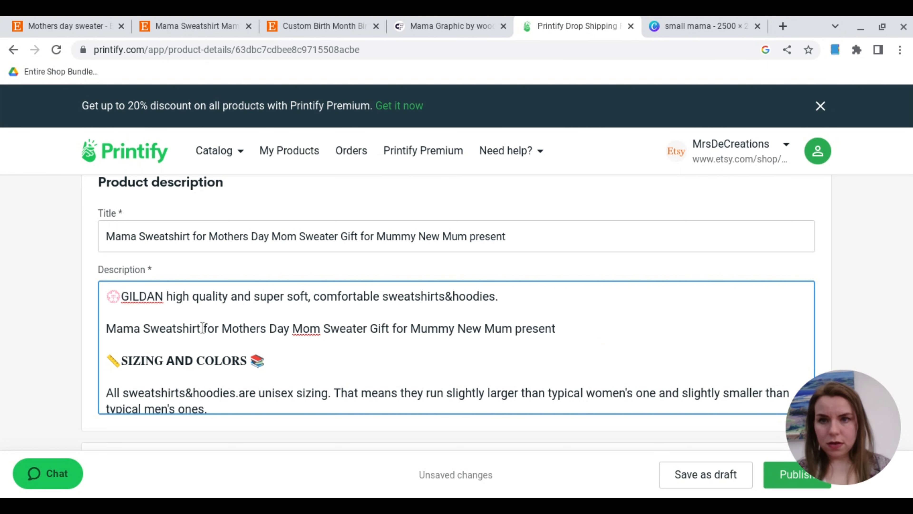
# Review the rest of the description, covering sizing, production time, ordering instructions and printing details
pyautogui.scroll(-5, 203, 327)
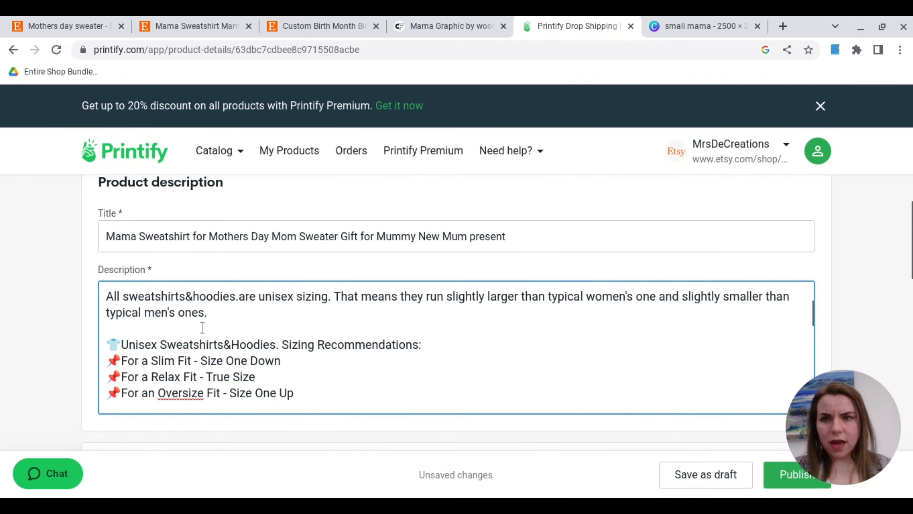
pyautogui.scroll(-3, 202, 327)
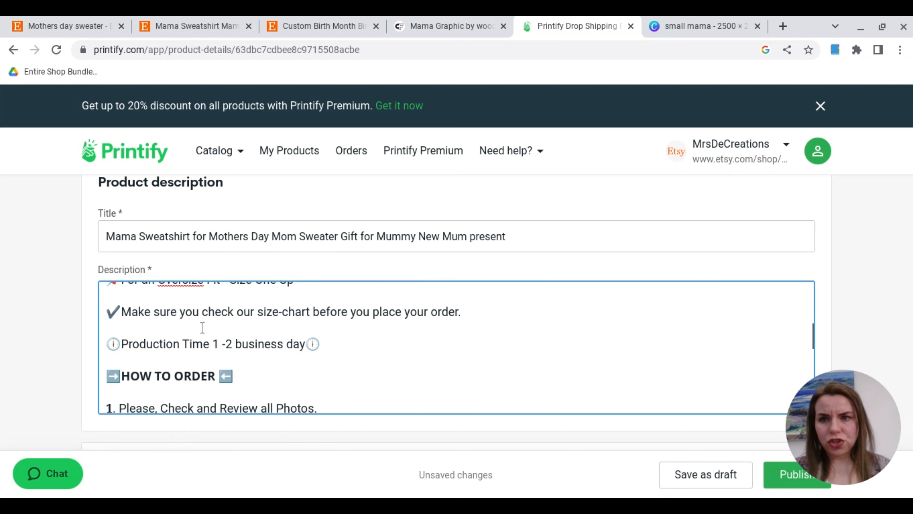
pyautogui.scroll(-1, 202, 327)
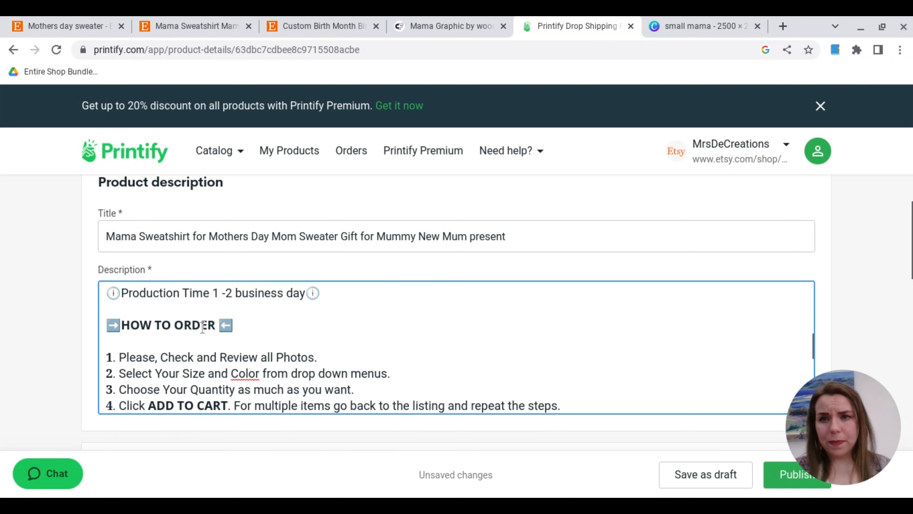
pyautogui.scroll(-4, 203, 327)
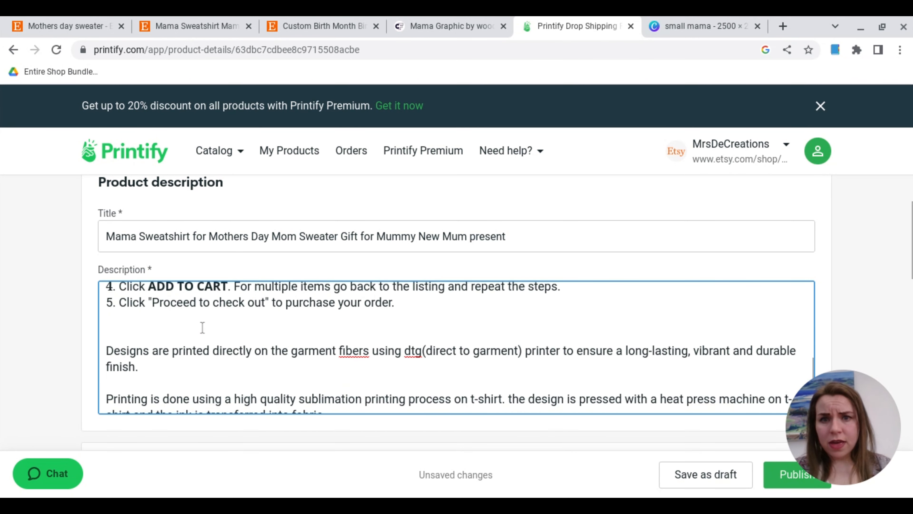
pyautogui.scroll(-2, 203, 327)
pyautogui.scroll(-3, 203, 327)
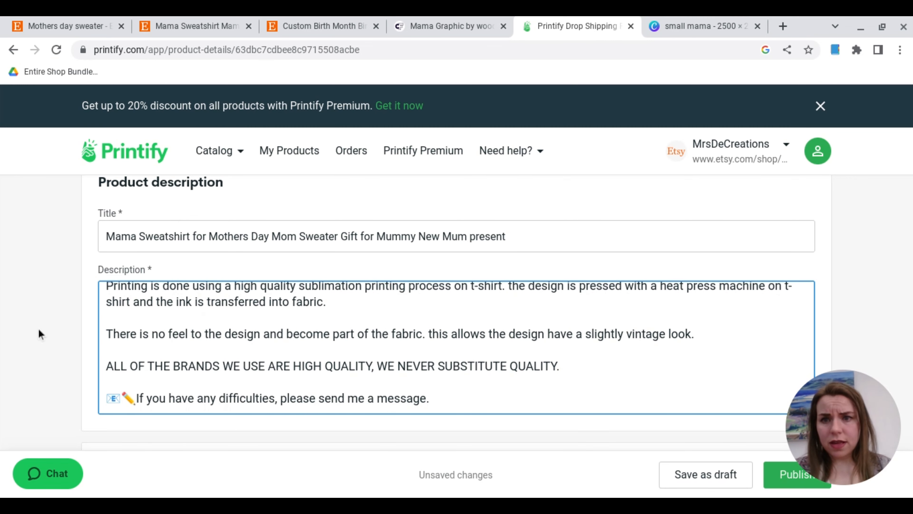
# Examine each size's cost, retail price, profit and margin in the variant pricing table, including the 2XL colour variants
pyautogui.scroll(-5, 41, 327)
pyautogui.scroll(-5, 41, 326)
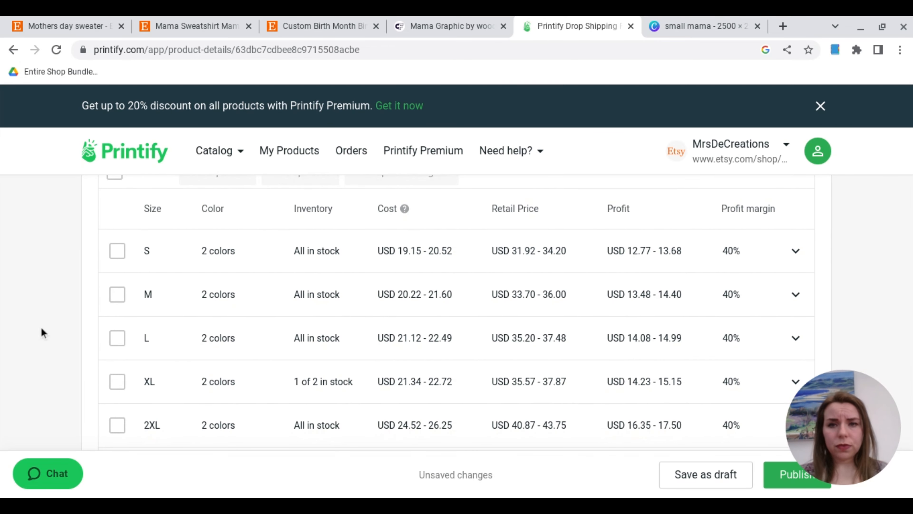
pyautogui.scroll(1, 41, 326)
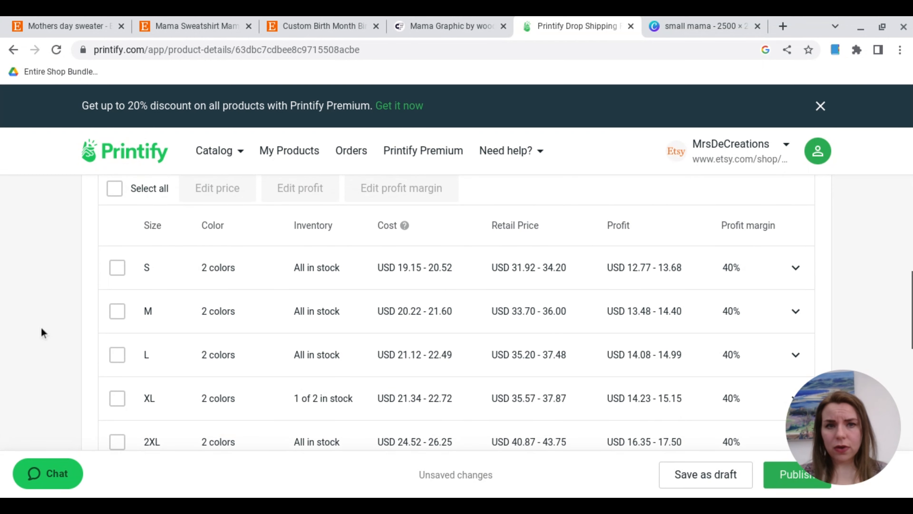
pyautogui.scroll(-1, 42, 328)
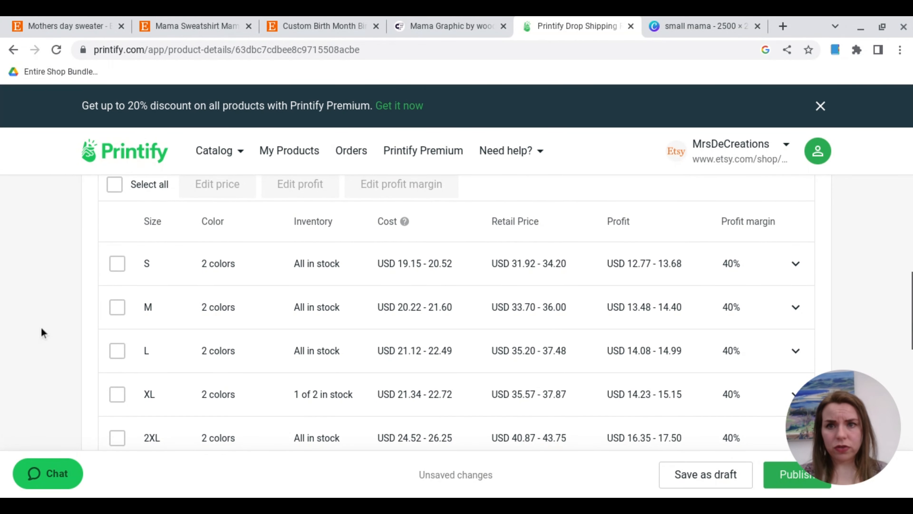
pyautogui.scroll(-2, 42, 328)
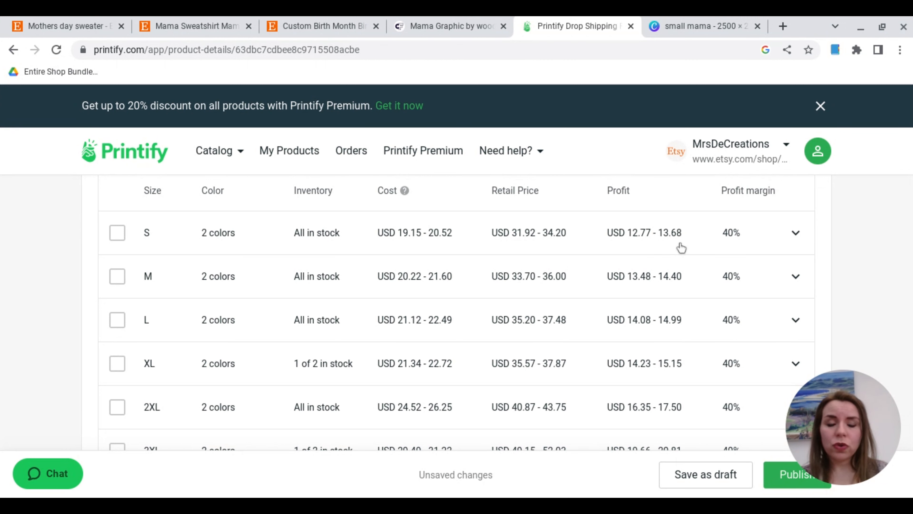
pyautogui.scroll(2, 674, 251)
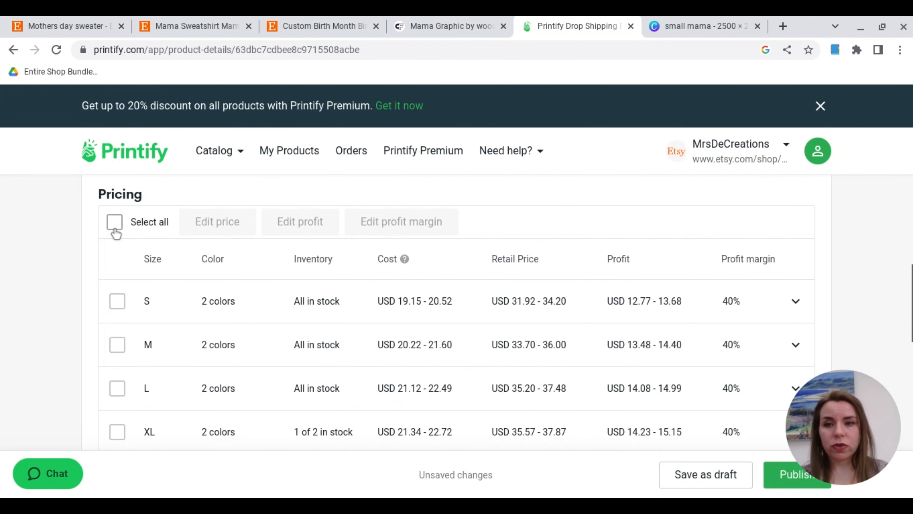
pyautogui.scroll(-6, 115, 230)
pyautogui.scroll(1, 116, 234)
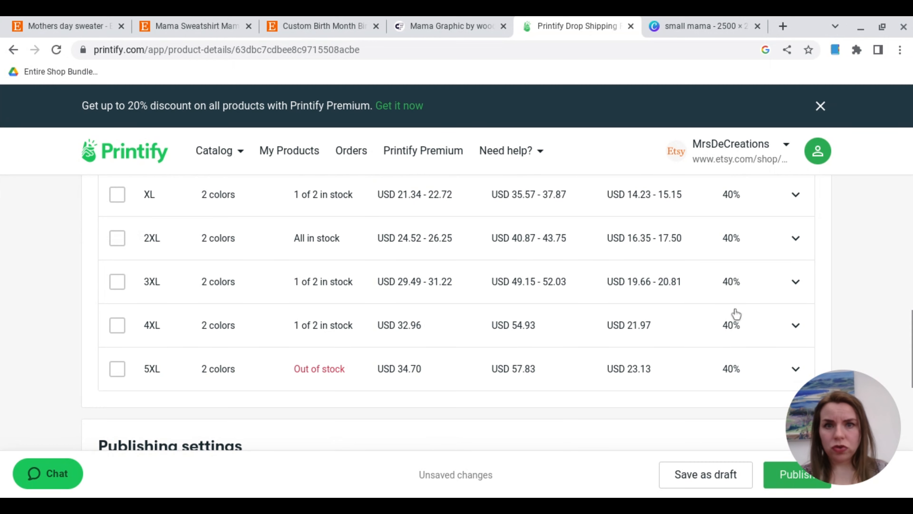
pyautogui.scroll(1, 736, 313)
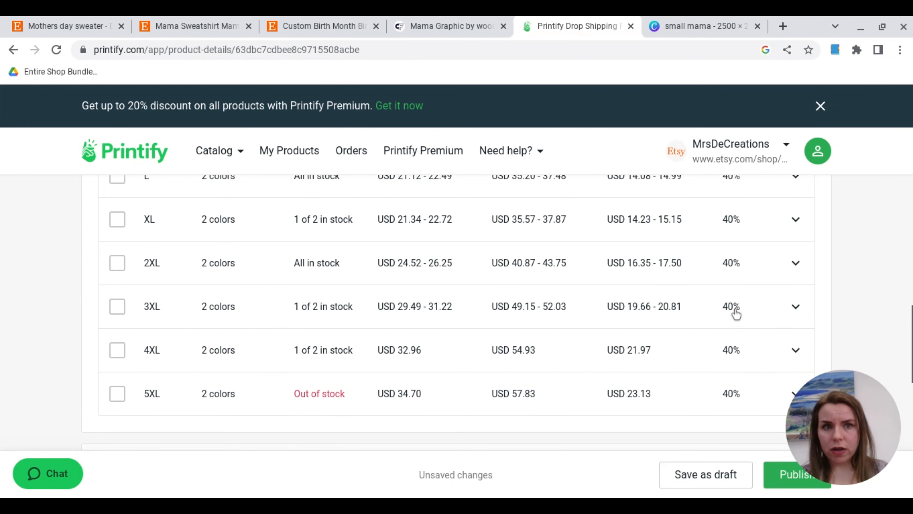
pyautogui.click(797, 273)
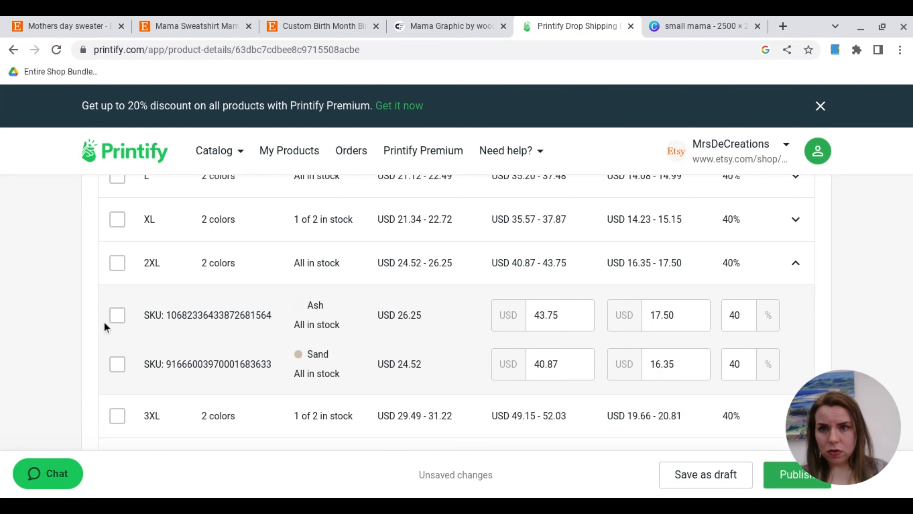
pyautogui.click(114, 266)
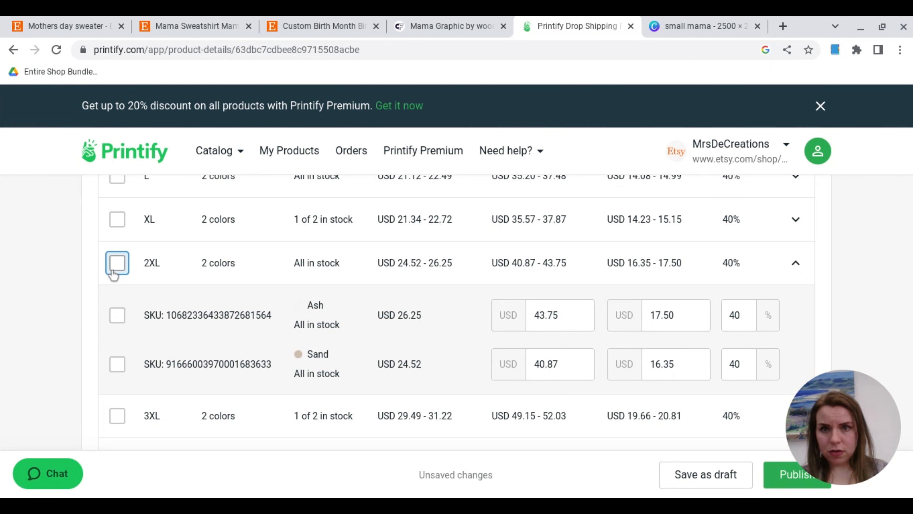
pyautogui.click(116, 416)
pyautogui.click(116, 416)
pyautogui.scroll(-3, 115, 418)
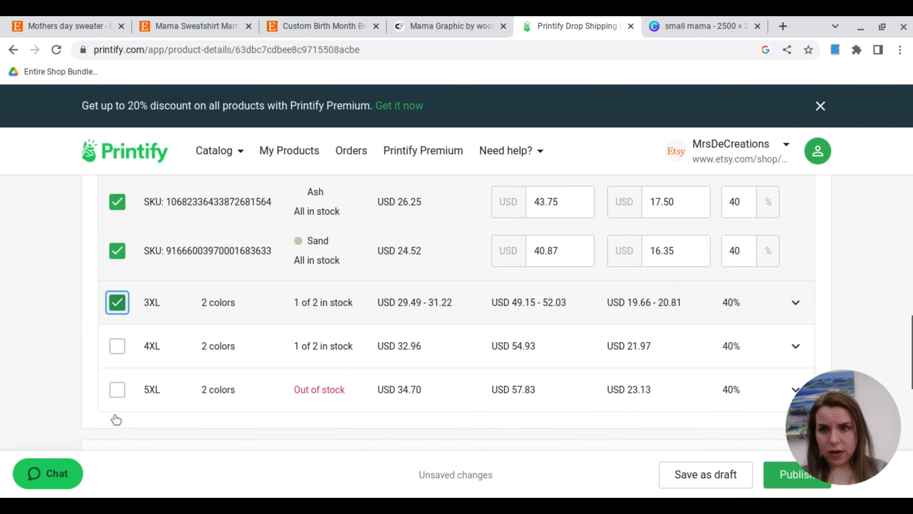
pyautogui.click(116, 352)
pyautogui.click(115, 394)
pyautogui.scroll(10, 62, 365)
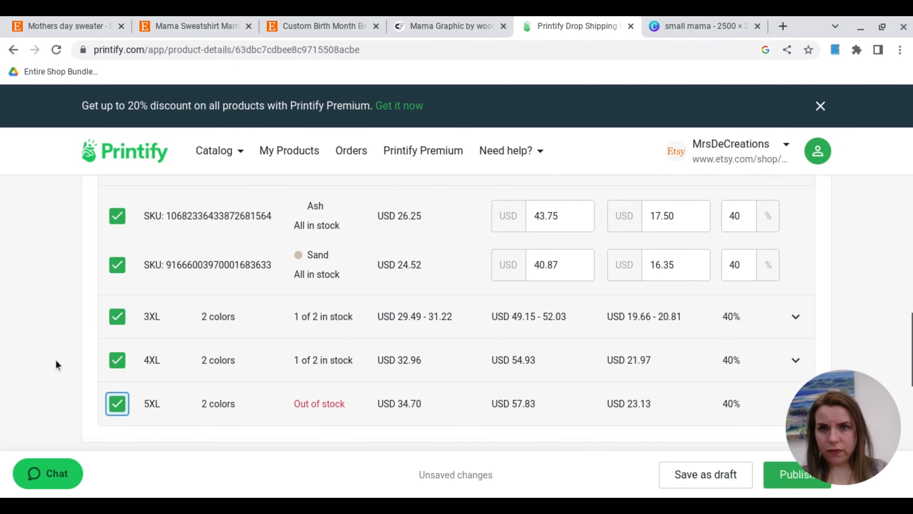
pyautogui.scroll(-3, 57, 365)
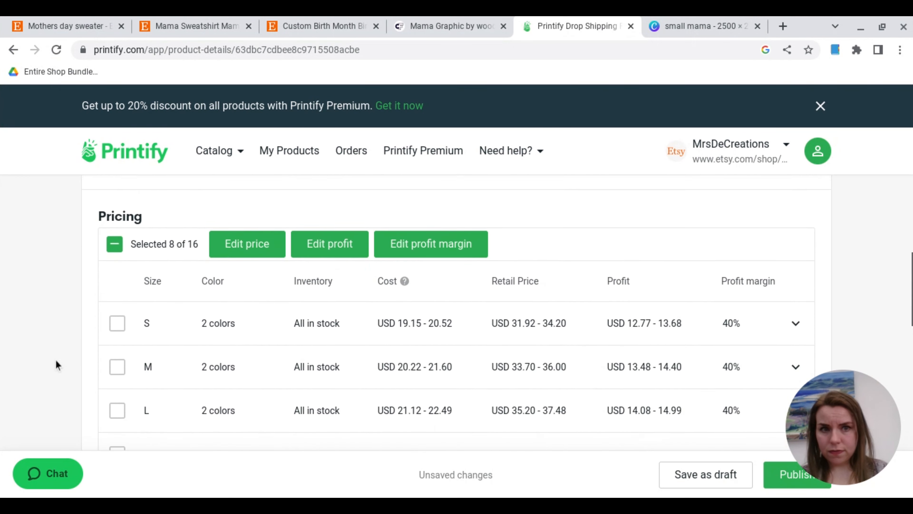
pyautogui.scroll(-6, 57, 365)
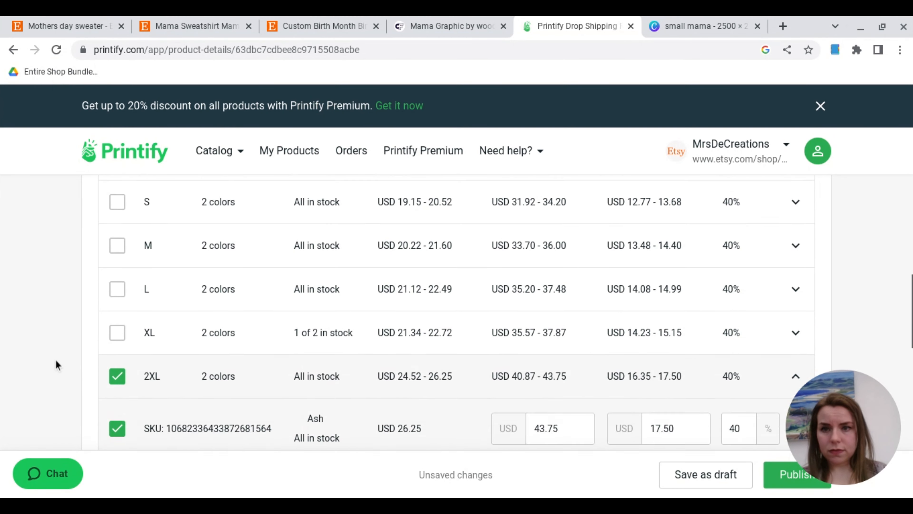
pyautogui.scroll(8, 112, 244)
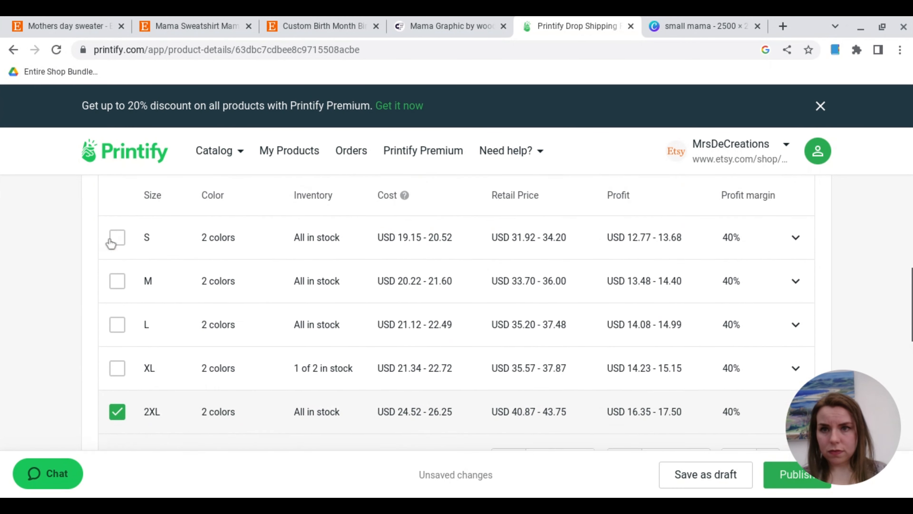
pyautogui.click(114, 307)
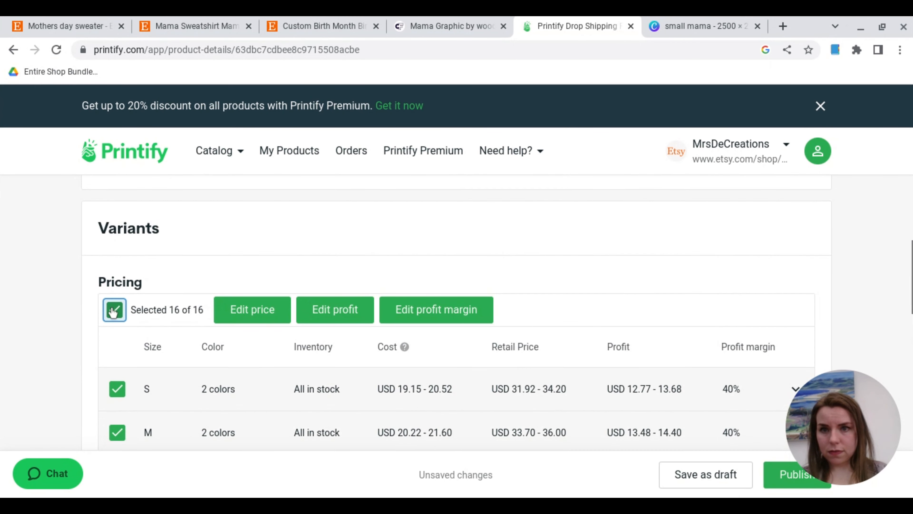
pyautogui.click(110, 316)
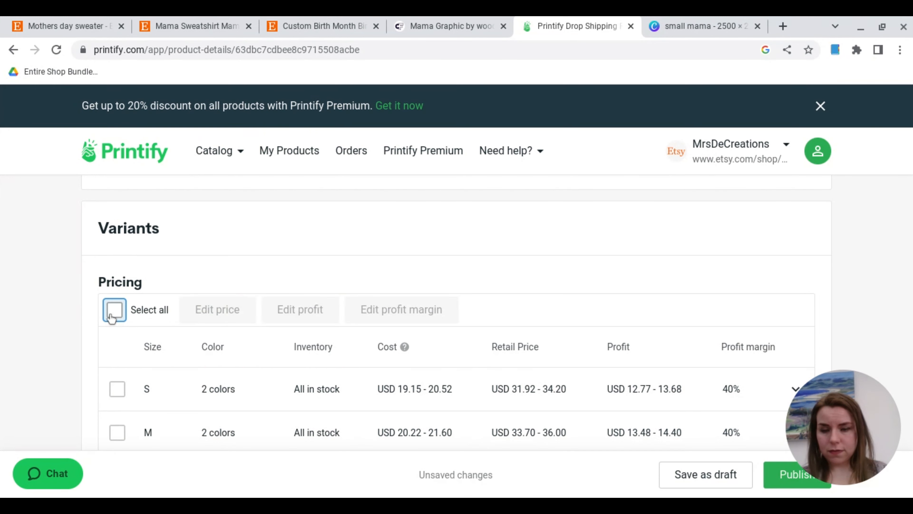
# Set the variant visibility to show all variants as available for purchase regardless of stock status
pyautogui.scroll(-4, 81, 326)
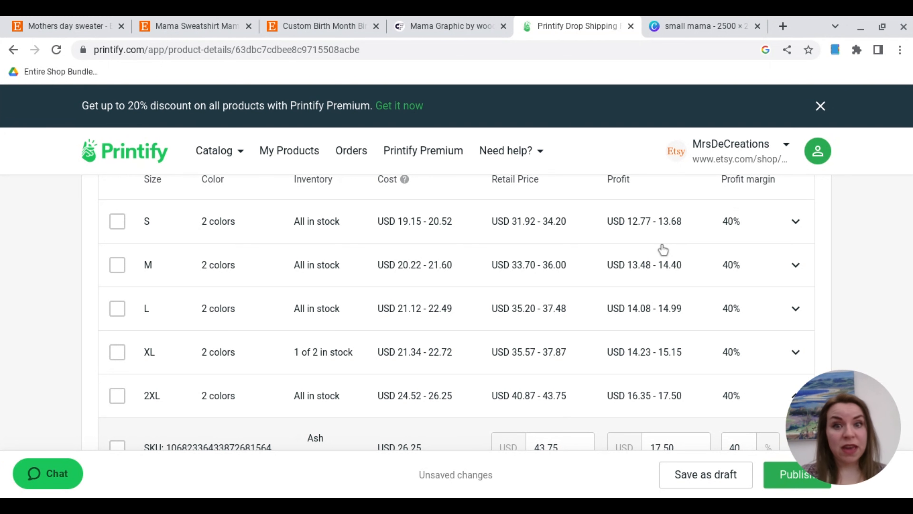
pyautogui.scroll(-8, 663, 249)
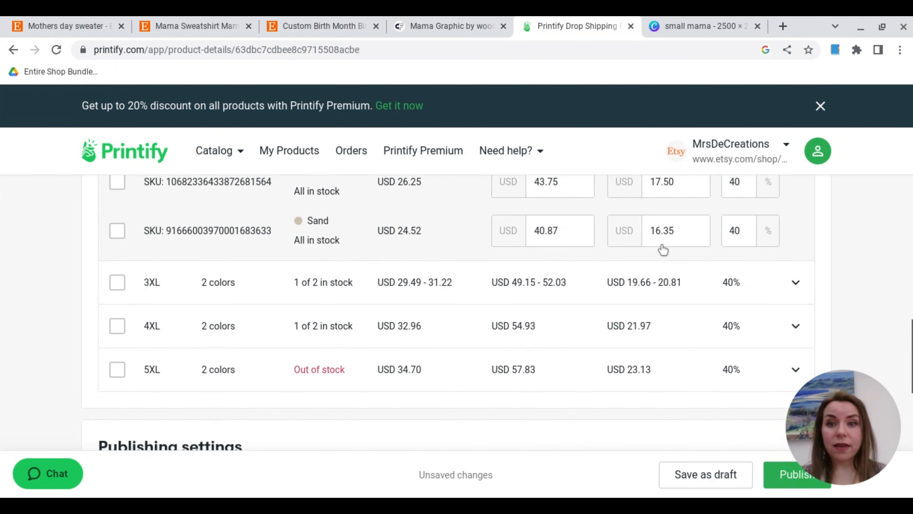
pyautogui.scroll(-6, 663, 249)
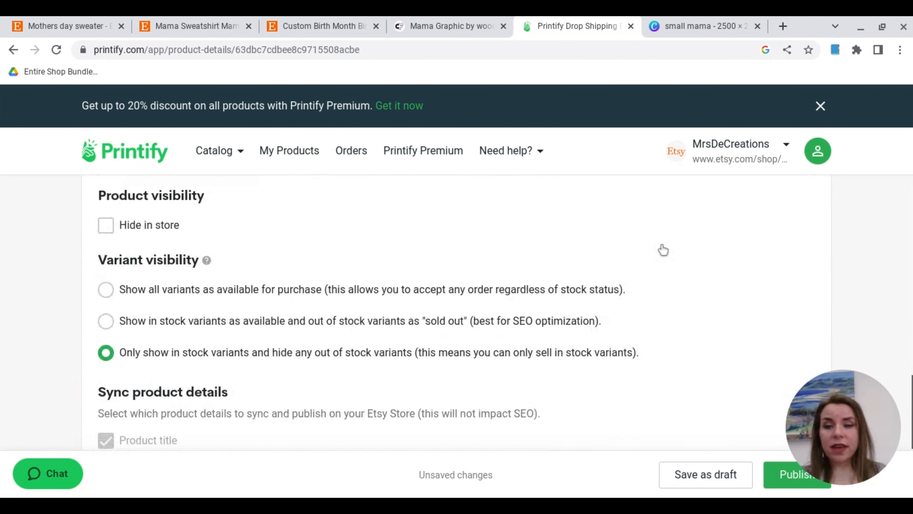
pyautogui.click(106, 289)
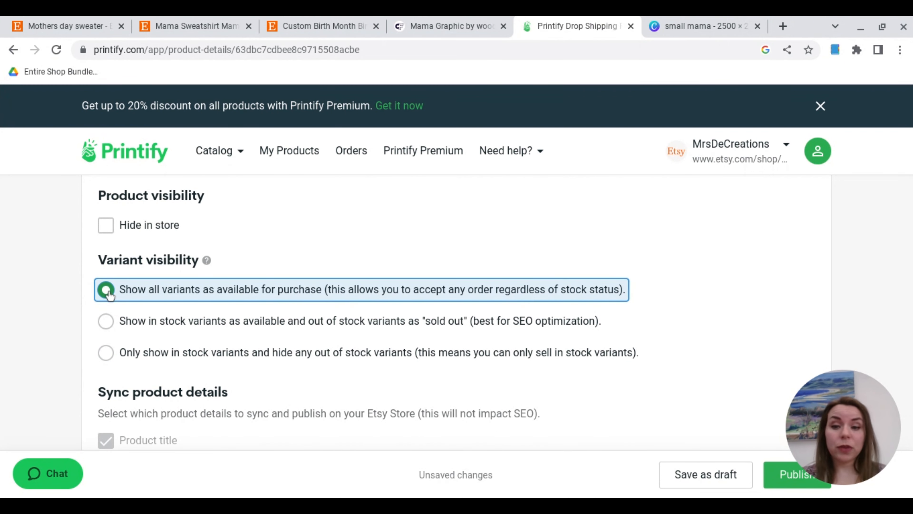
# Assign the "US Free Delivery: 1-5 business days" shipping profile and publish the product to the Etsy store
pyautogui.scroll(-5, 109, 294)
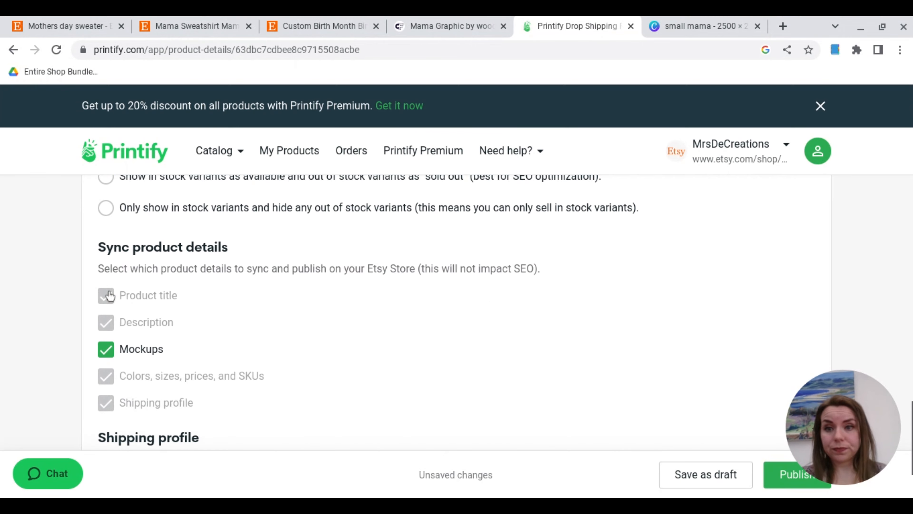
pyautogui.scroll(-2, 109, 294)
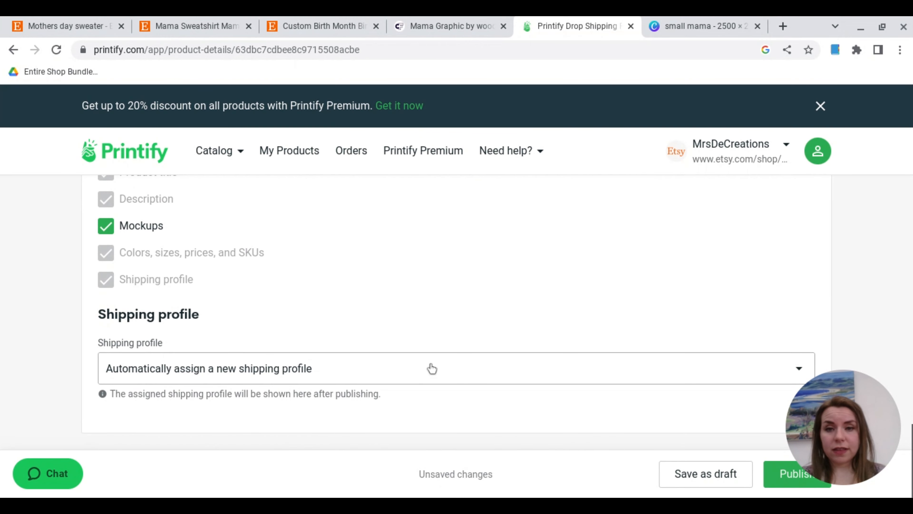
pyautogui.click(432, 367)
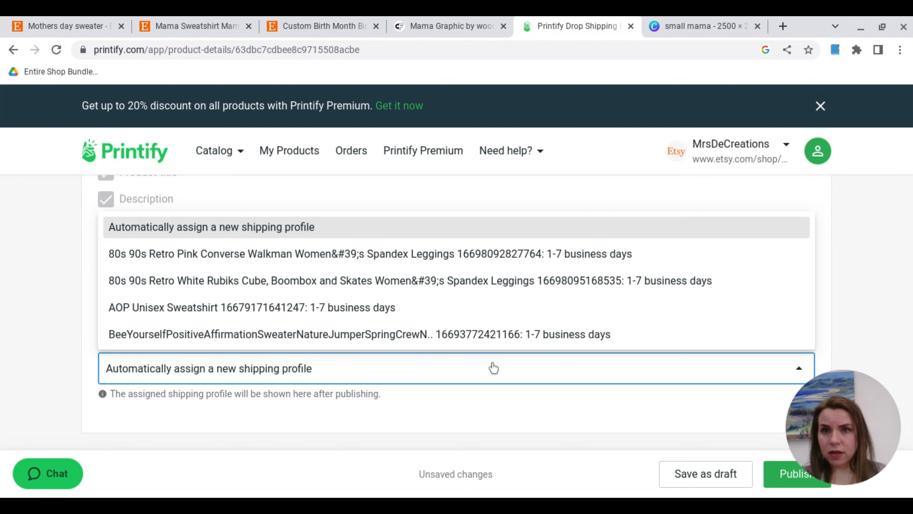
pyautogui.scroll(-5, 473, 321)
pyautogui.scroll(-10, 473, 320)
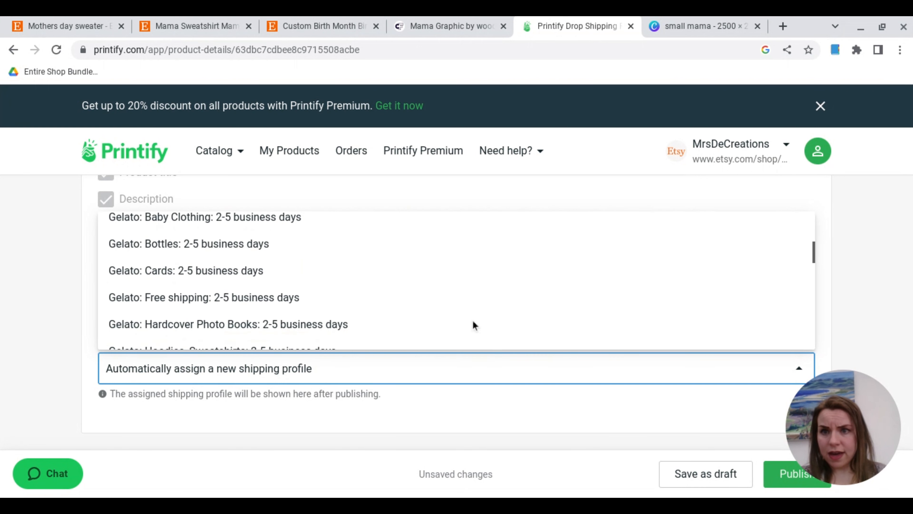
pyautogui.scroll(-12, 473, 325)
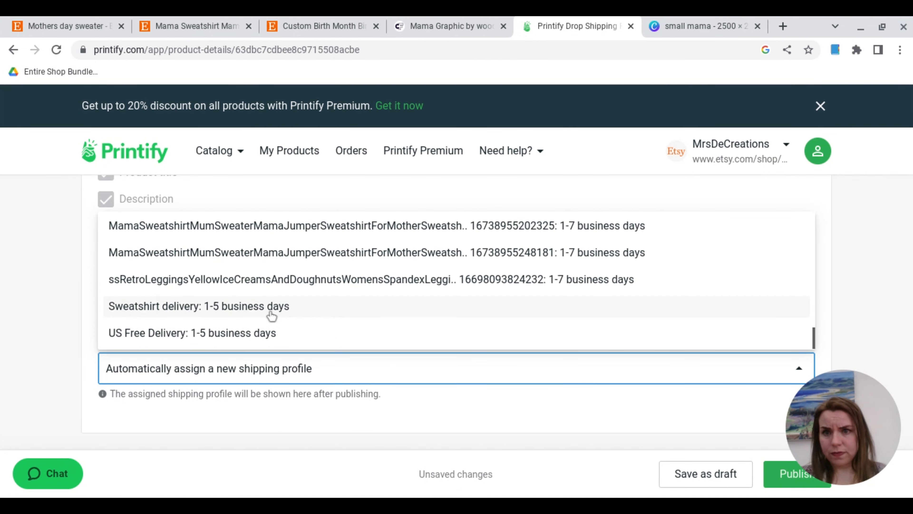
pyautogui.click(234, 333)
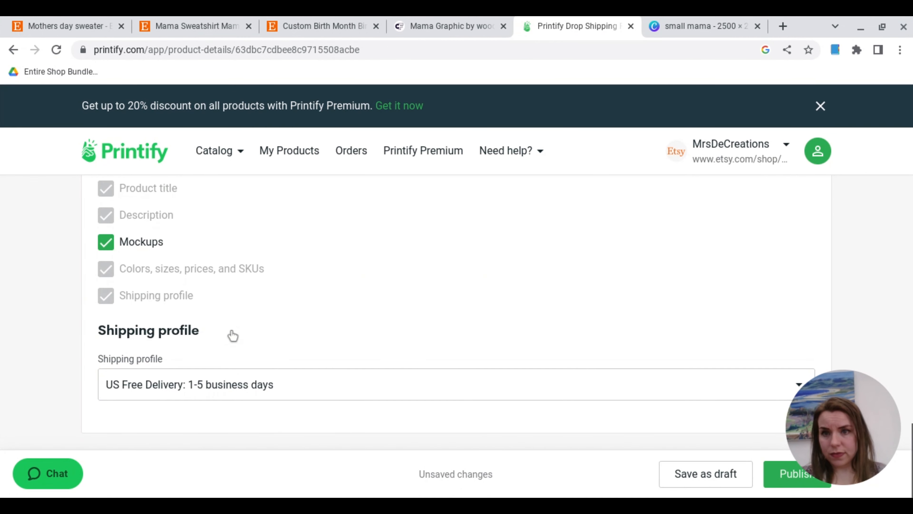
pyautogui.click(785, 478)
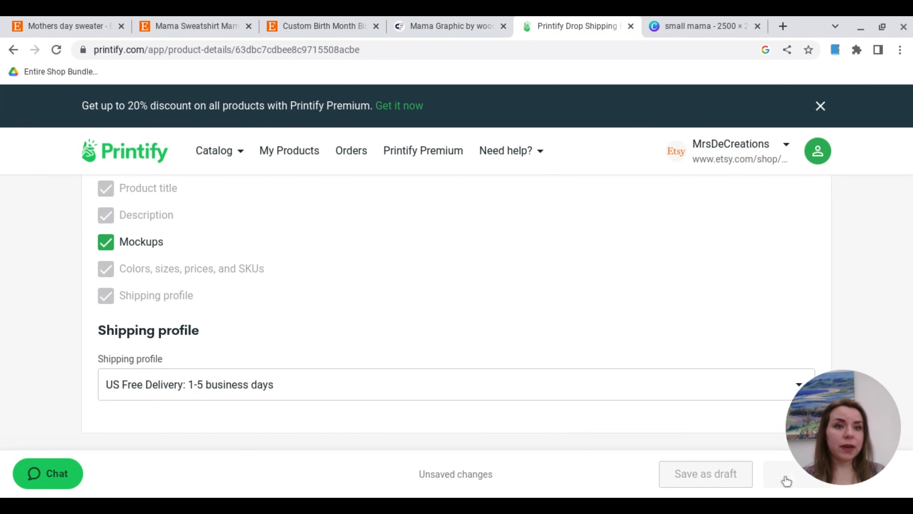
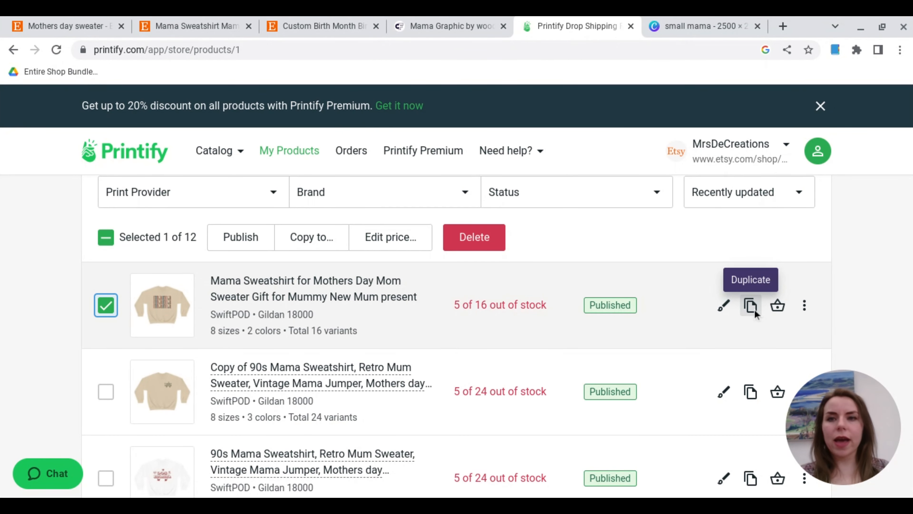
# Duplicate the published "Mama Sweatshirt for Mothers Day" product and open the copy in the design editor
pyautogui.click(754, 308)
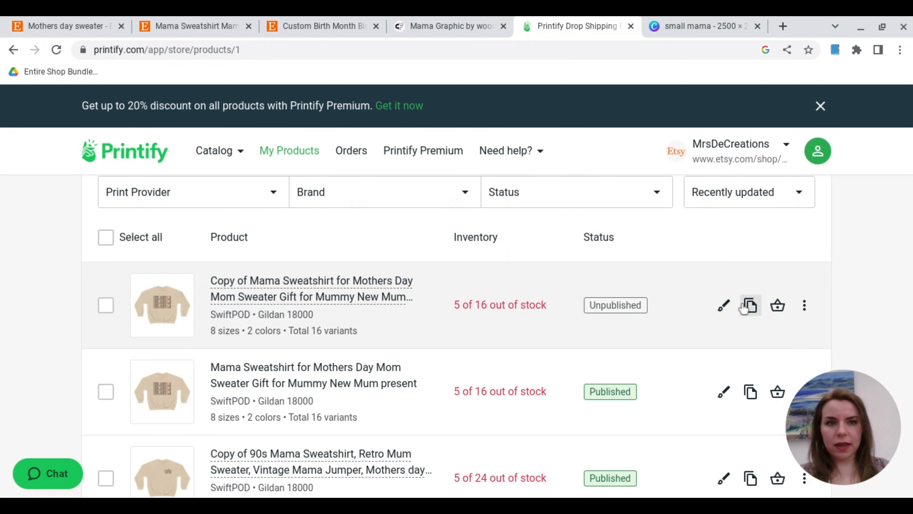
pyautogui.click(725, 307)
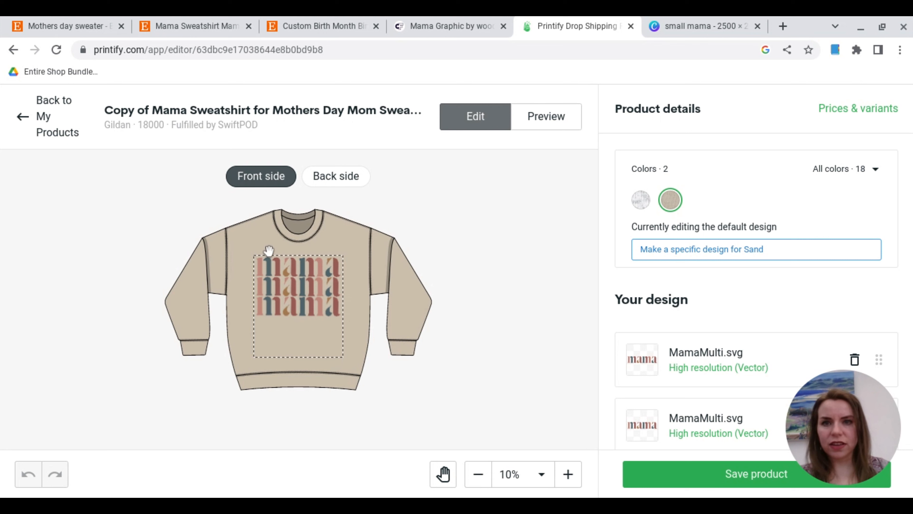
# Scale the three "mama" layers together to about half their width and place them in the print area's upper-right corner
pyautogui.click(274, 273)
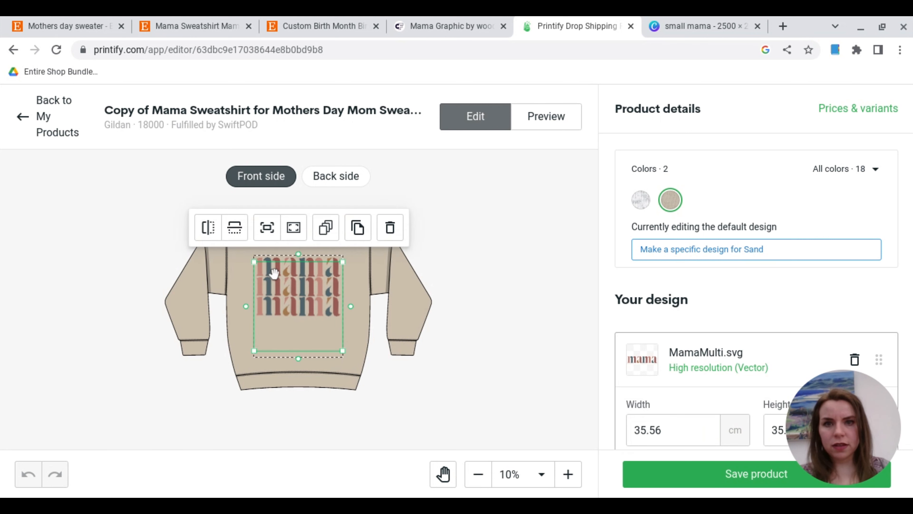
pyautogui.click(253, 257)
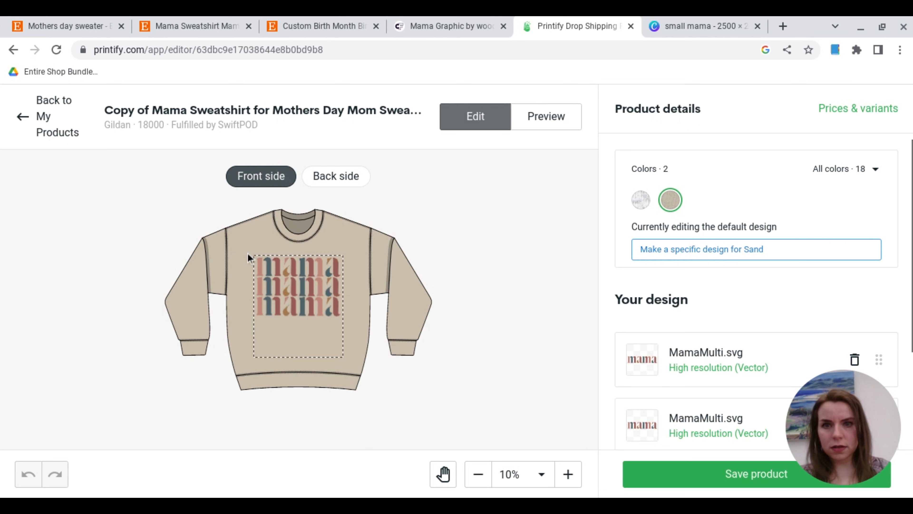
pyautogui.moveTo(248, 253); pyautogui.dragTo(353, 335)
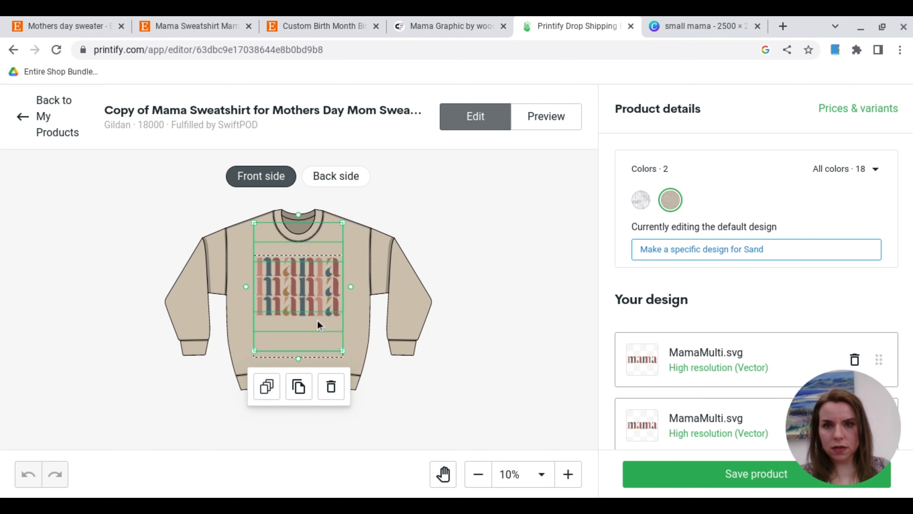
pyautogui.moveTo(254, 351); pyautogui.dragTo(297, 313)
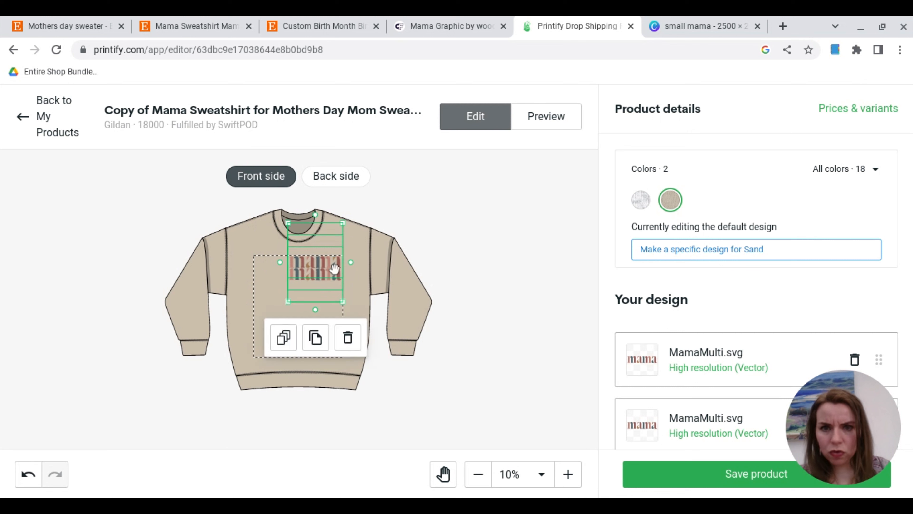
pyautogui.moveTo(331, 269); pyautogui.dragTo(331, 286)
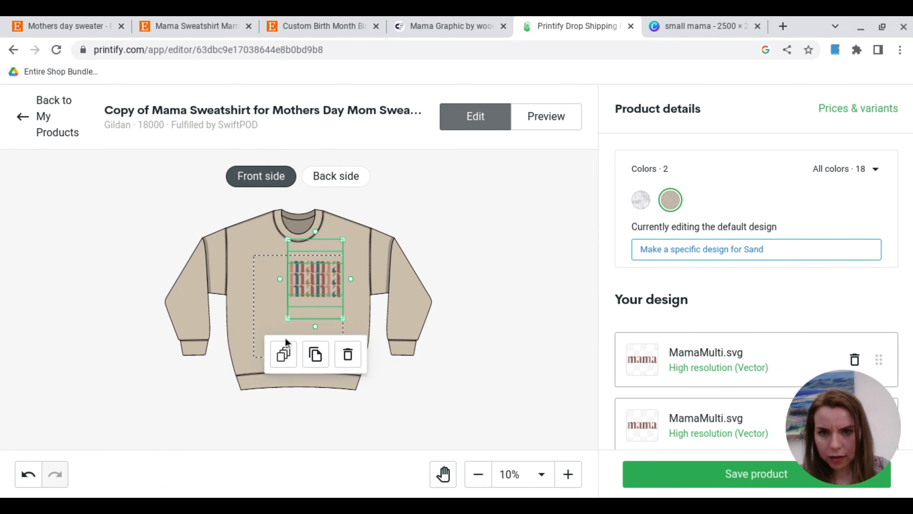
pyautogui.moveTo(290, 318); pyautogui.dragTo(323, 277)
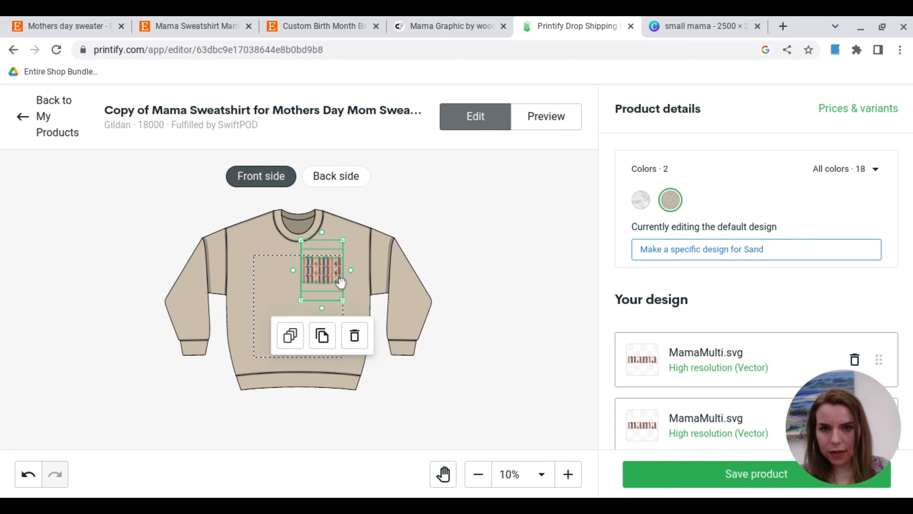
pyautogui.click(359, 287)
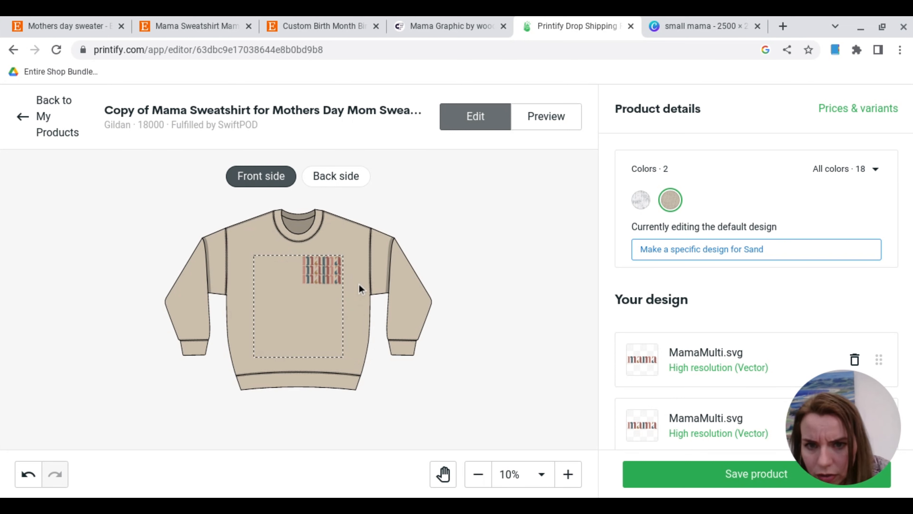
# Preview the small chest design on the Sand and Ash sweatshirts, and save the product
pyautogui.click(549, 124)
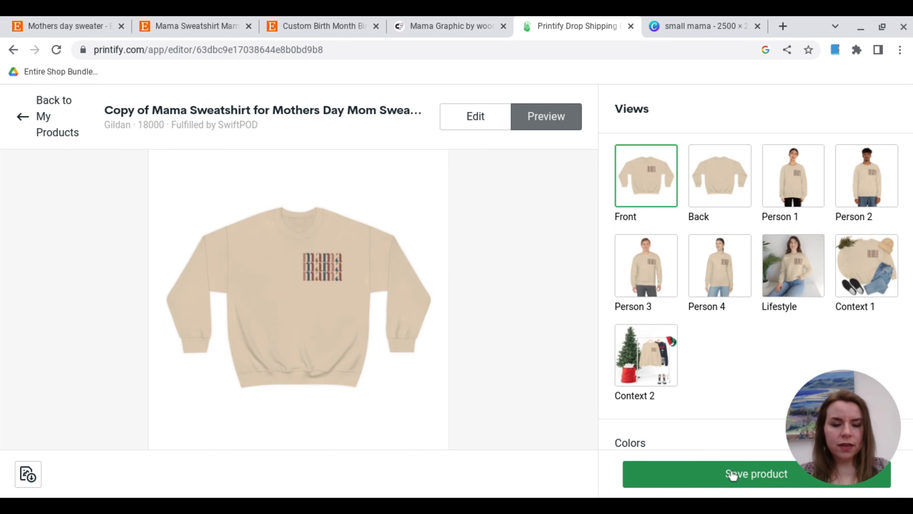
pyautogui.scroll(-2, 712, 411)
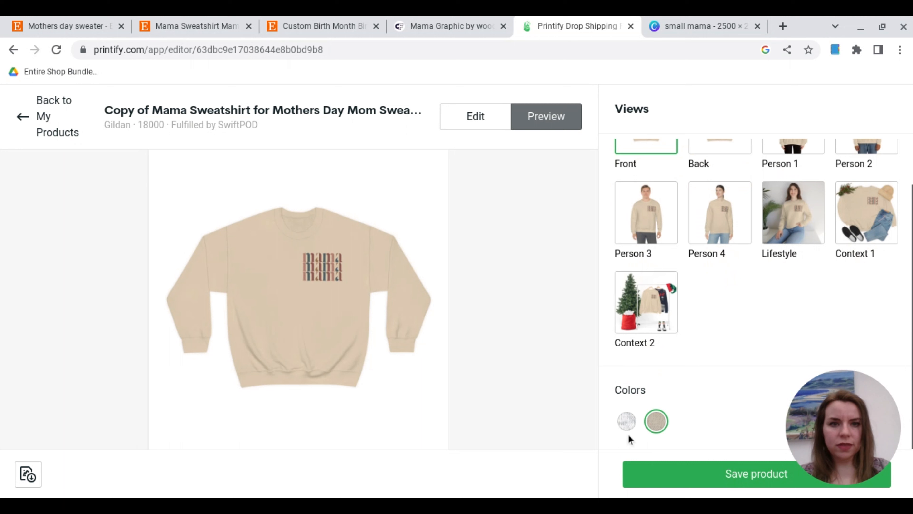
pyautogui.click(627, 422)
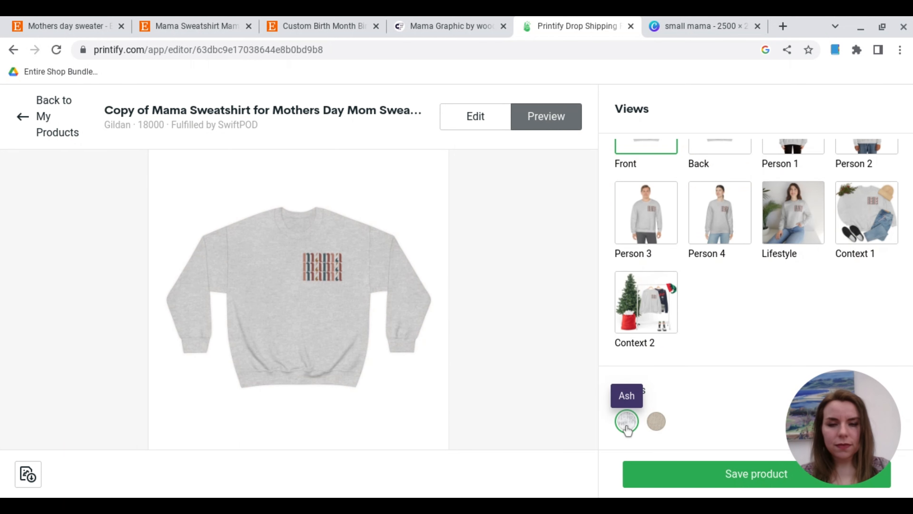
pyautogui.click(768, 480)
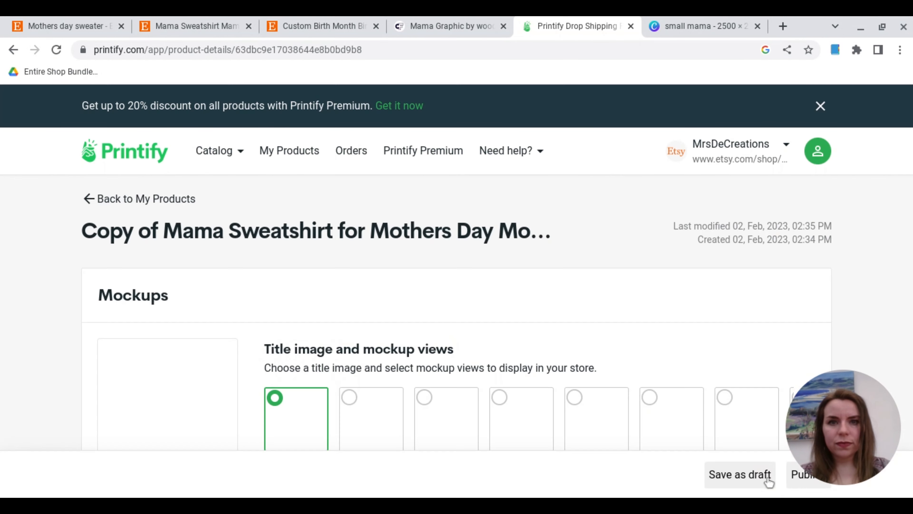
# Remove "Copy of" from the product title so it starts with "Mama Sweatshirt for Mothers Day"
pyautogui.scroll(-10, 586, 362)
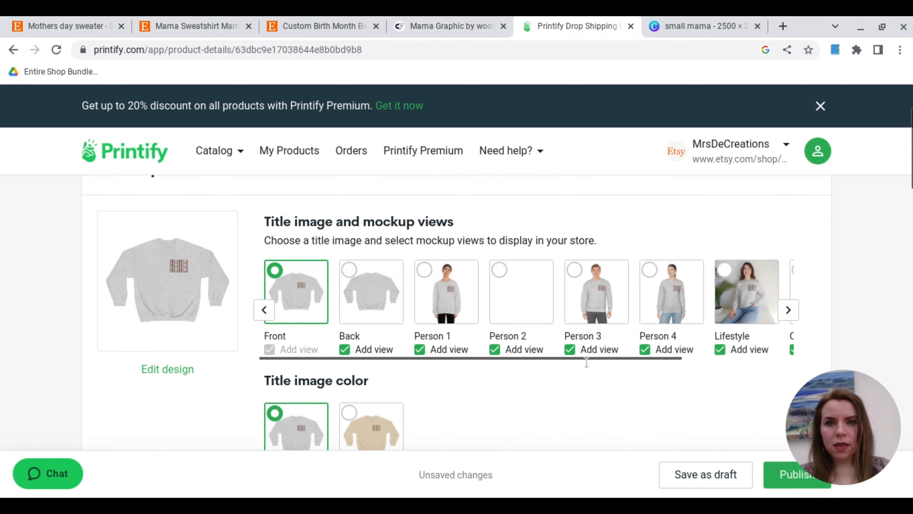
pyautogui.scroll(-5, 586, 361)
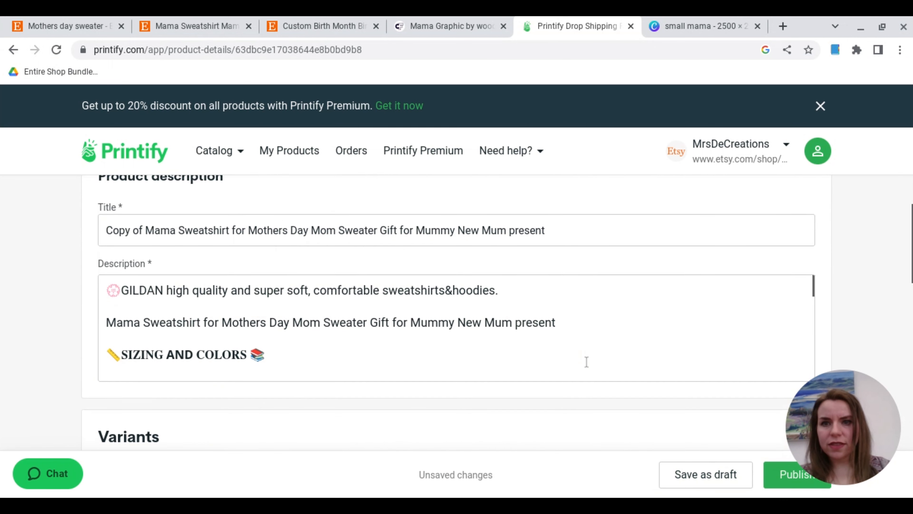
pyautogui.moveTo(146, 221); pyautogui.dragTo(99, 218)
pyautogui.press('BackSpace')
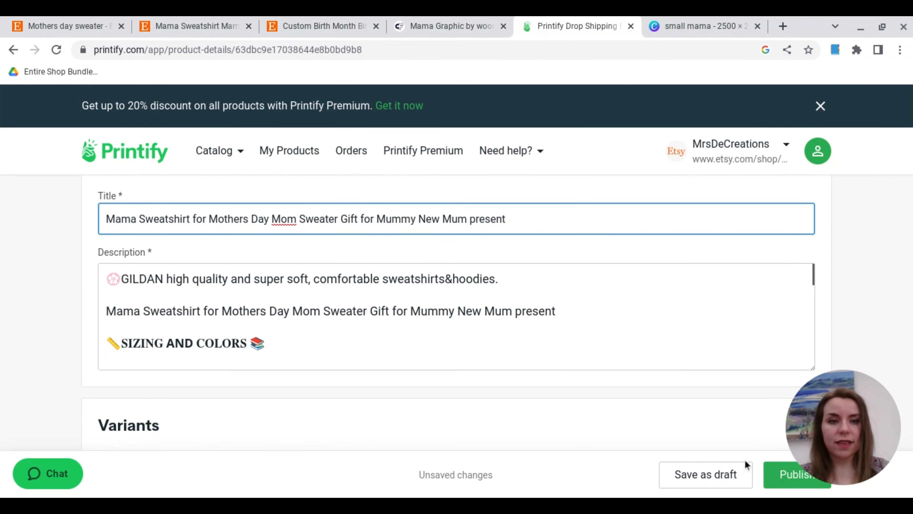
# Examine the copy's description, variant prices, publishing settings and shipping profile
pyautogui.scroll(-5, 720, 349)
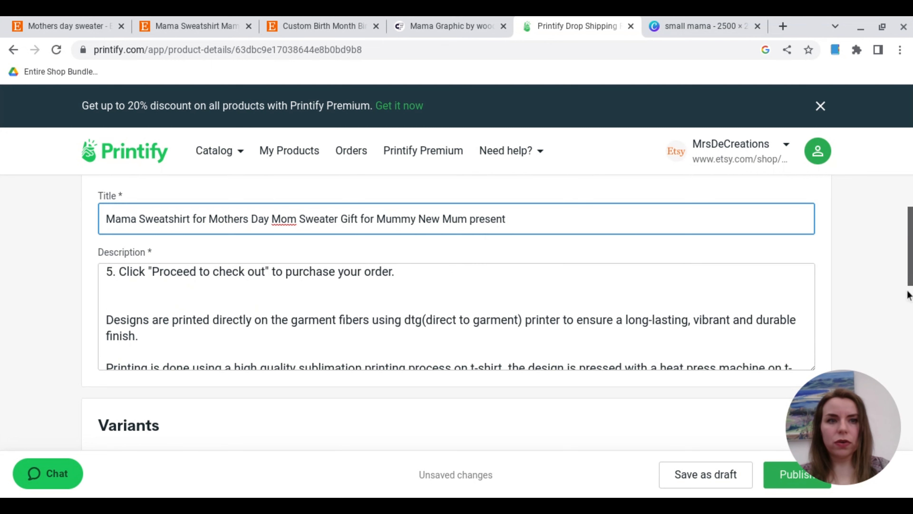
pyautogui.scroll(-2, 907, 293)
pyautogui.scroll(-10, 907, 293)
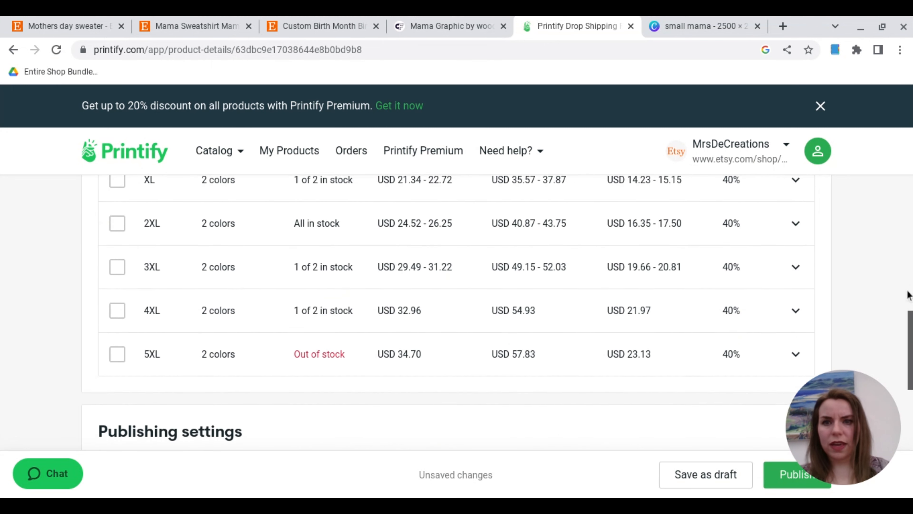
pyautogui.scroll(-10, 907, 293)
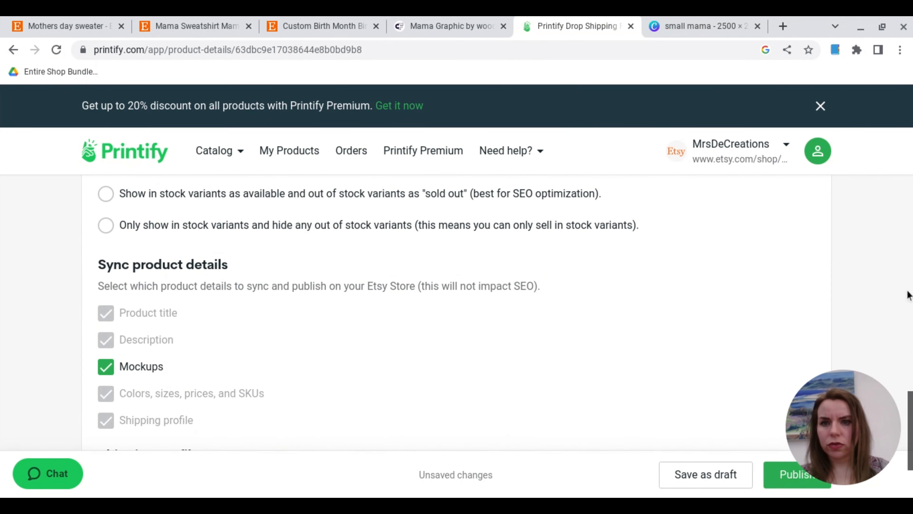
pyautogui.scroll(-2, 907, 293)
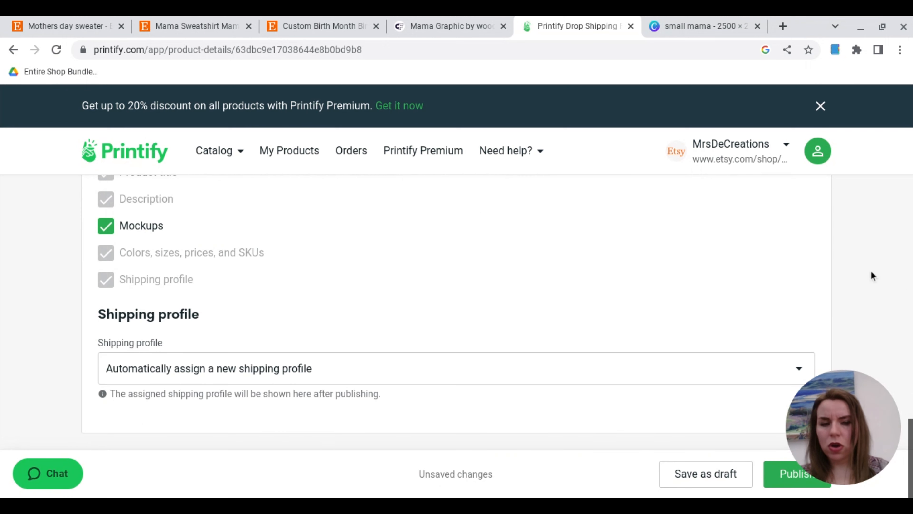
pyautogui.scroll(20, 865, 254)
pyautogui.scroll(6, 866, 254)
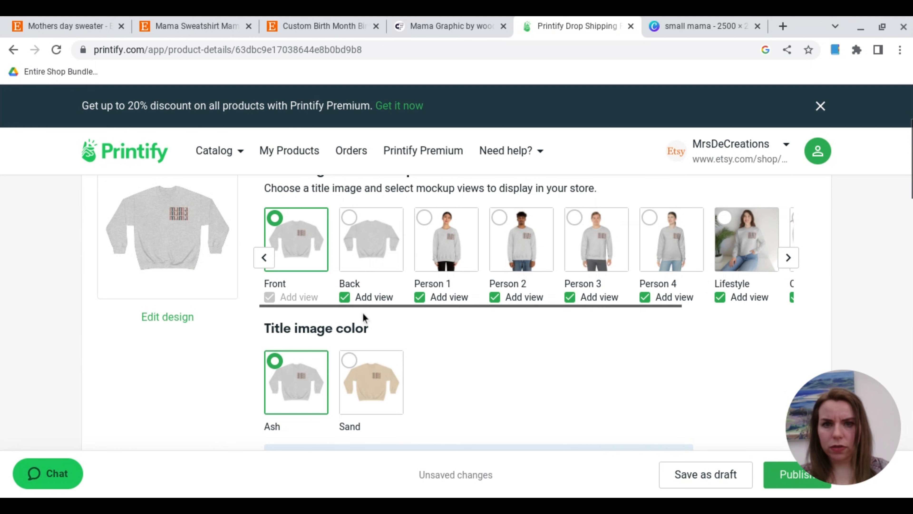
# Exclude the Back, Person 1 to 4, Lifestyle, Context 1 and Context 2 mockup views, keeping only Front
pyautogui.click(345, 297)
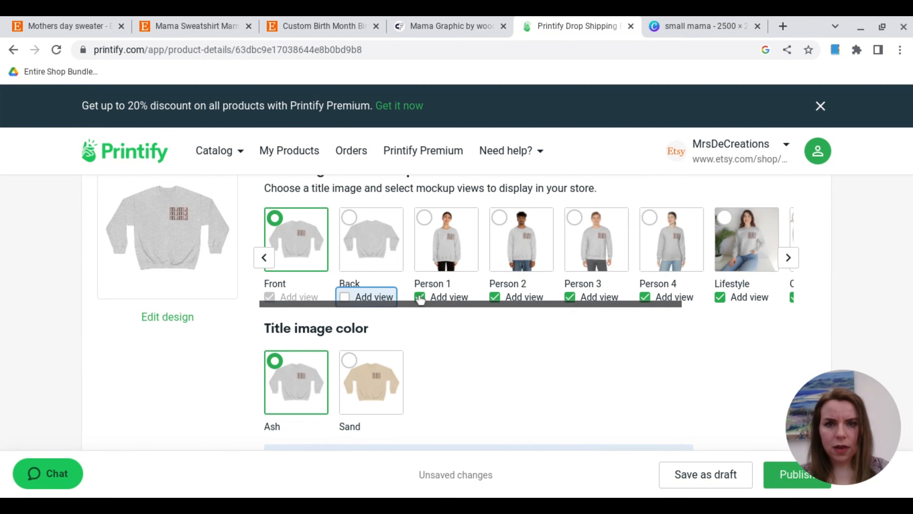
pyautogui.click(420, 297)
pyautogui.click(491, 301)
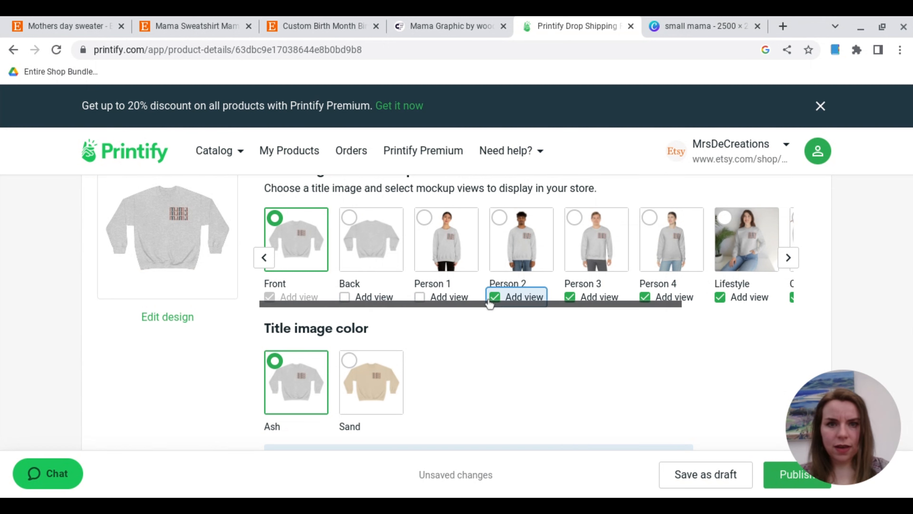
pyautogui.click(569, 298)
pyautogui.click(644, 297)
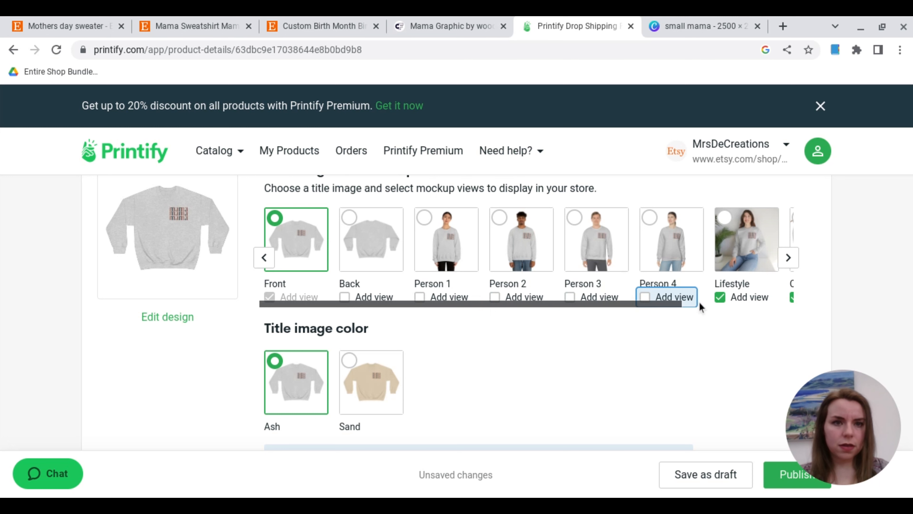
pyautogui.click(720, 297)
pyautogui.click(788, 257)
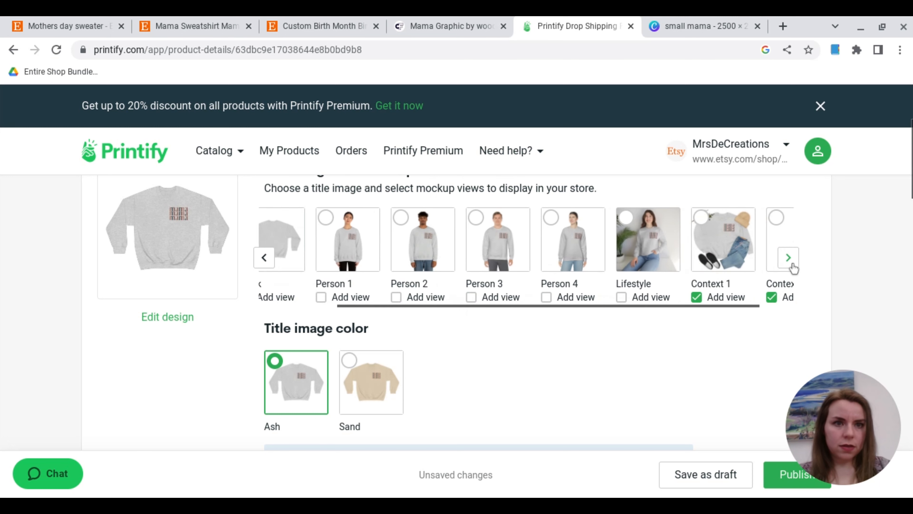
pyautogui.click(655, 297)
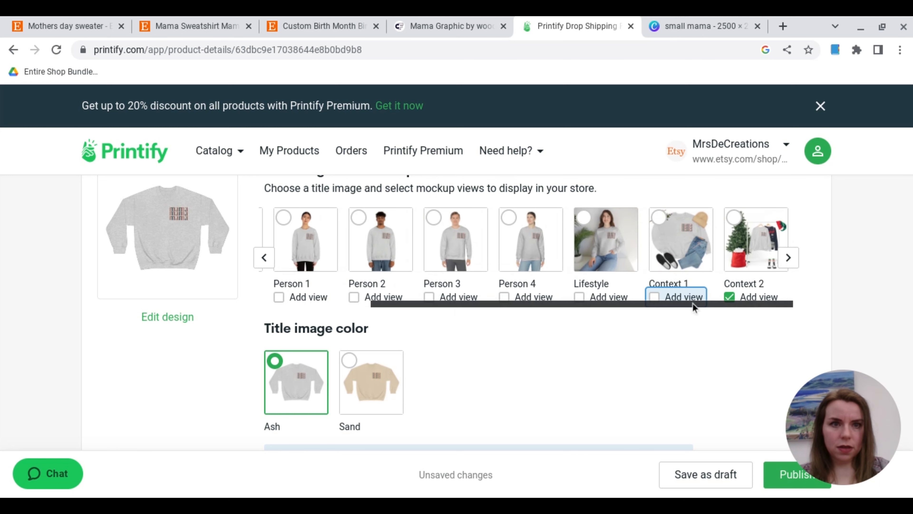
pyautogui.click(729, 298)
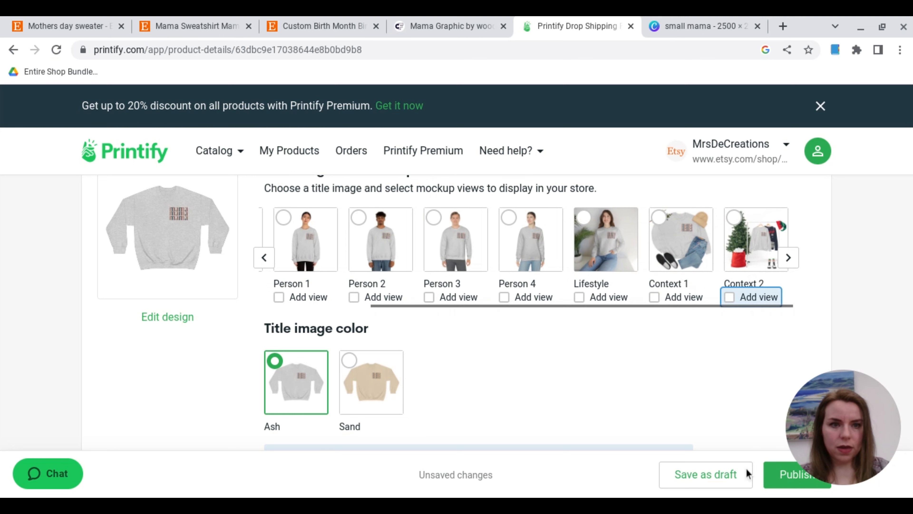
# Publish the duplicated sweatshirt to the Etsy store and check its status in the product list
pyautogui.click(777, 481)
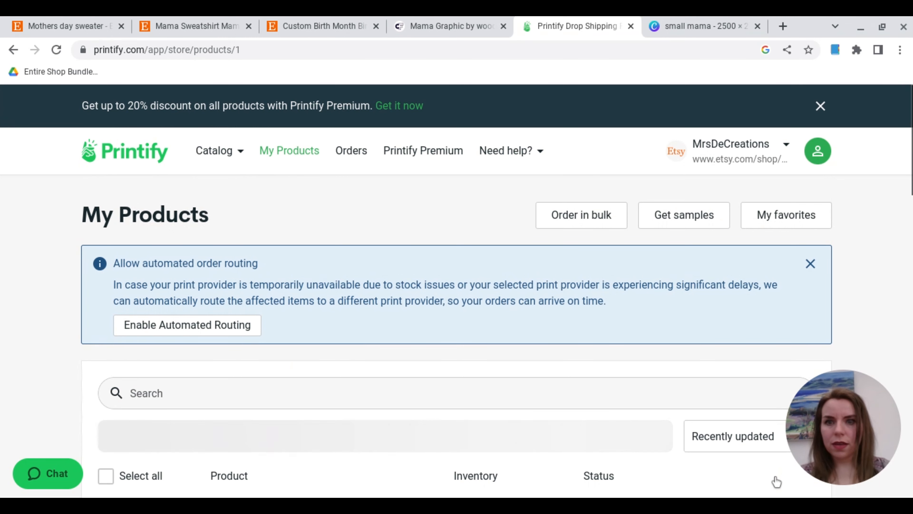
pyautogui.scroll(-3, 874, 343)
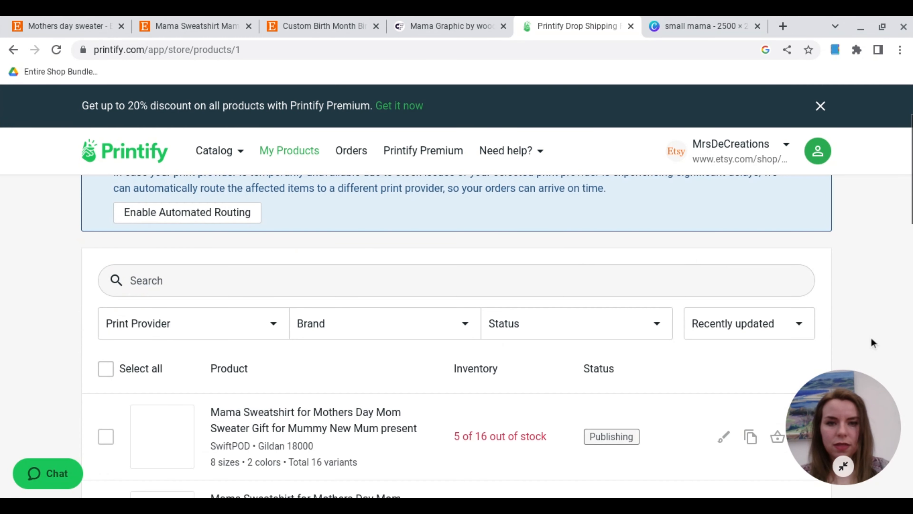
pyautogui.scroll(-4, 874, 344)
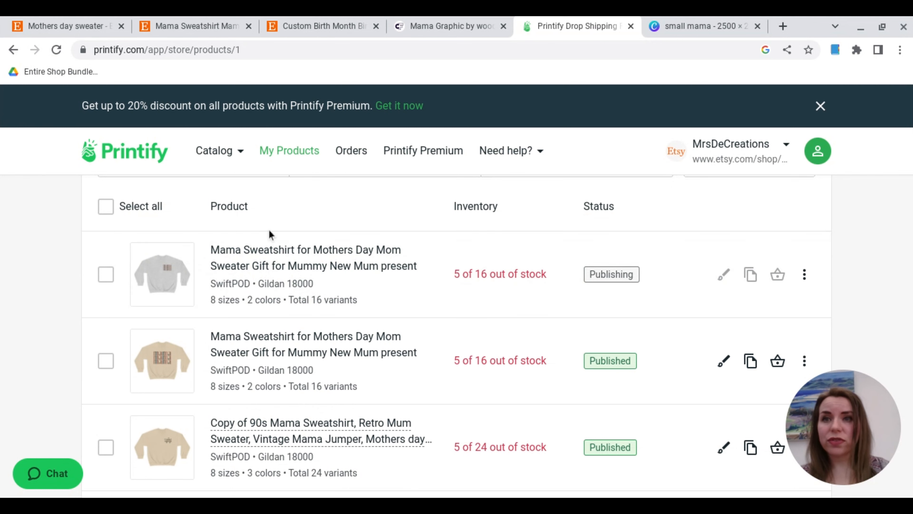
# Switch to the Etsy shop listings, open the "Mama Sweatshirt for Mothers Day" listing and delete its Sand and Ash mockup photos
pyautogui.click(312, 27)
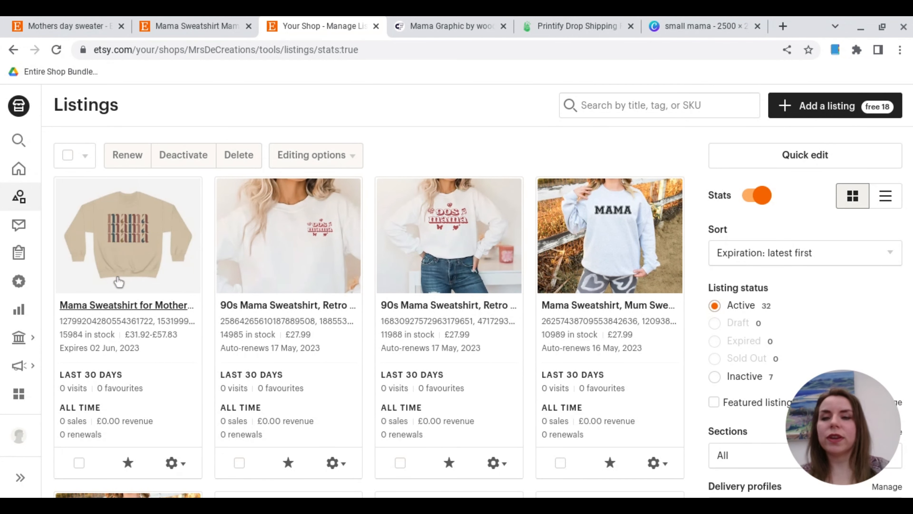
pyautogui.click(131, 305)
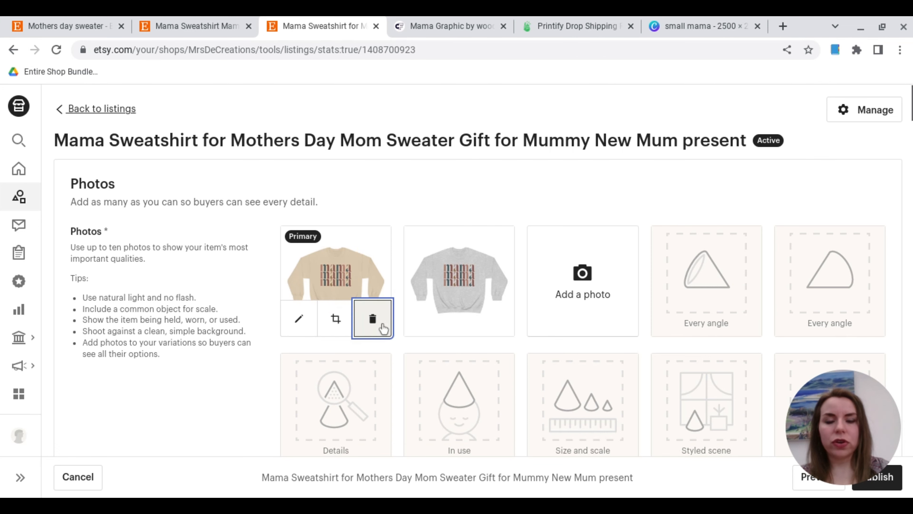
pyautogui.click(372, 318)
pyautogui.click(365, 301)
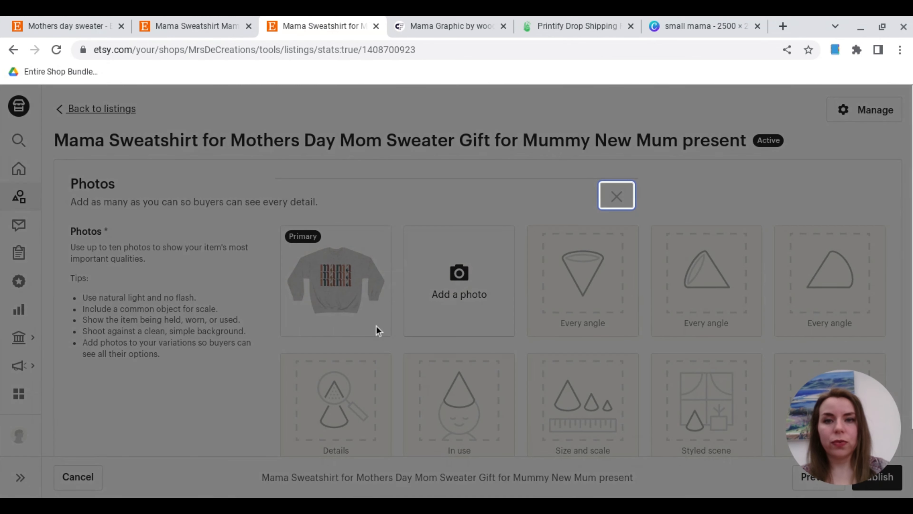
pyautogui.click(616, 196)
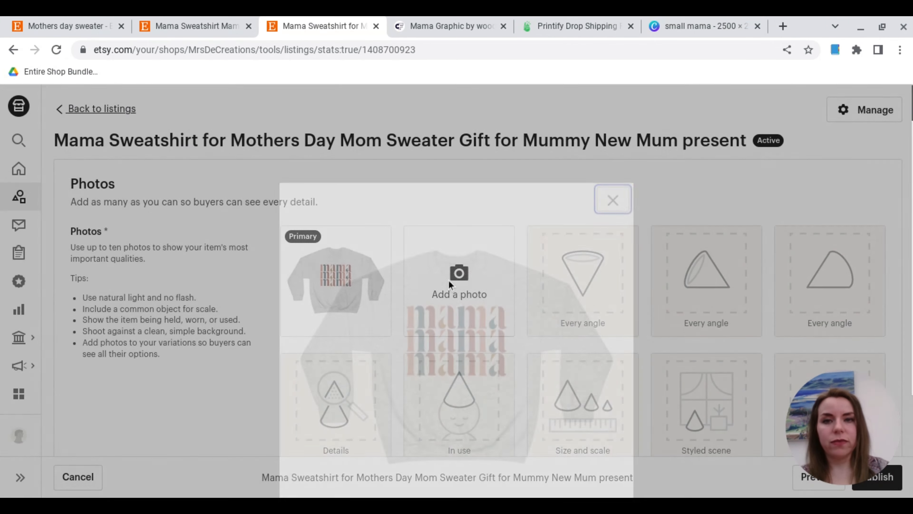
pyautogui.click(372, 320)
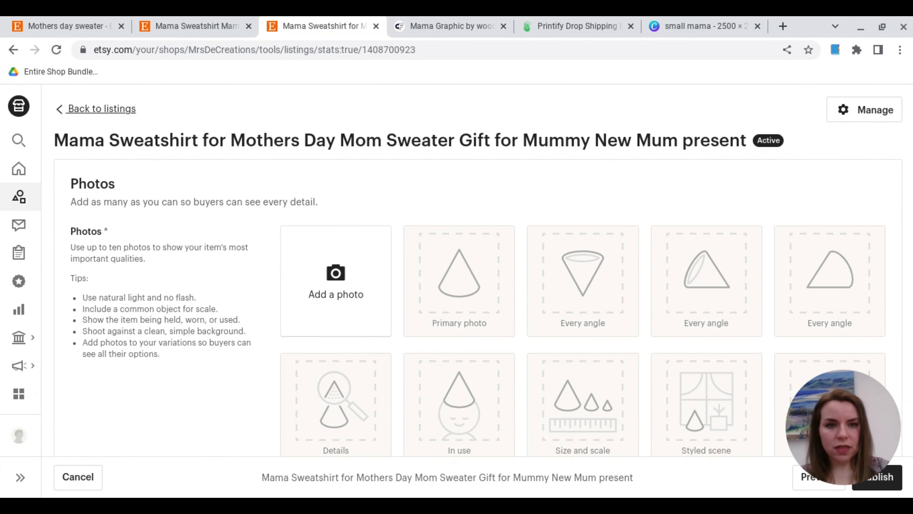
# Add the six model photos of the Ash and Sand sweatshirts and the Gildan 18000 size chart image to the listing
pyautogui.click(644, 347)
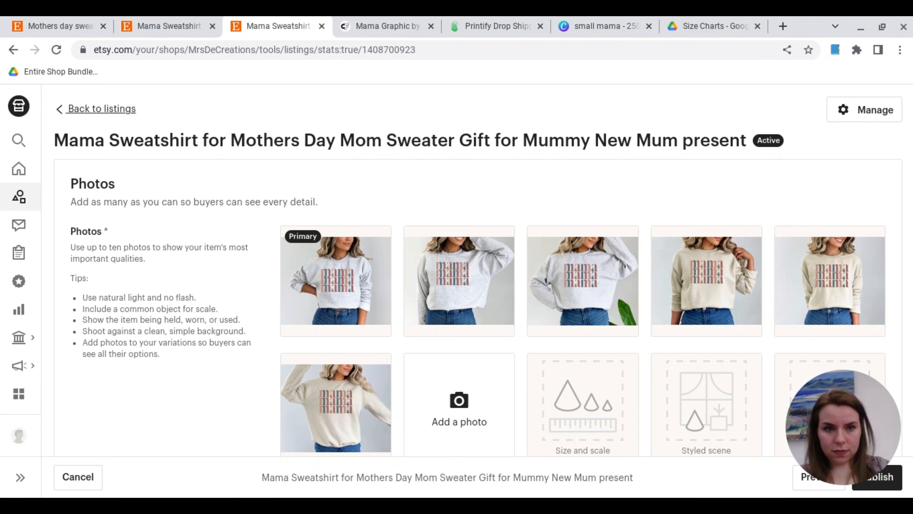
pyautogui.click(447, 392)
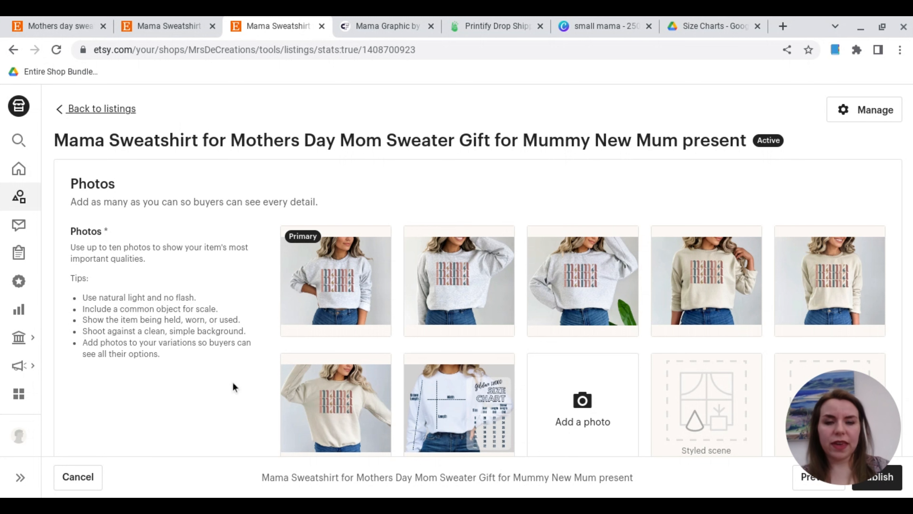
# Make the fourth photo, a model in the Sand sweatshirt, the listing's primary photo and check the thumbnail
pyautogui.moveTo(699, 287)
pyautogui.moveTo(704, 288); pyautogui.dragTo(338, 291)
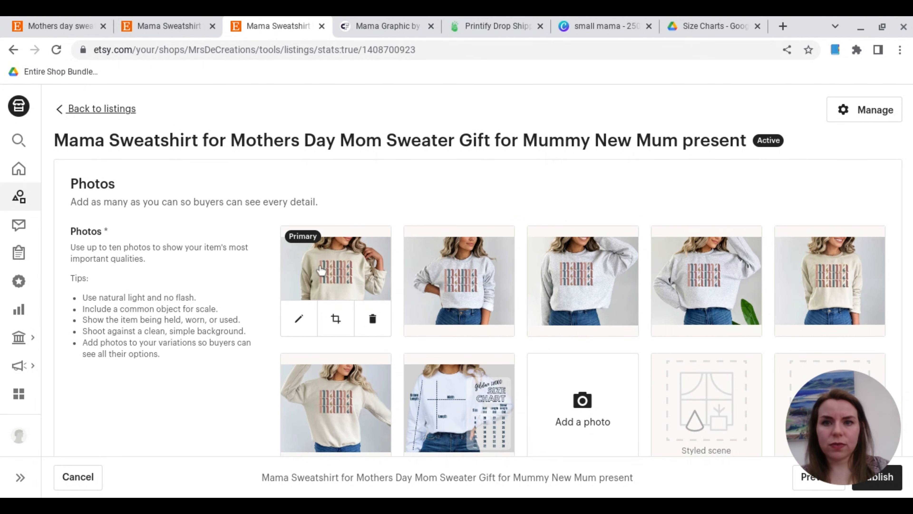
pyautogui.scroll(-5, 236, 393)
pyautogui.scroll(-8, 237, 392)
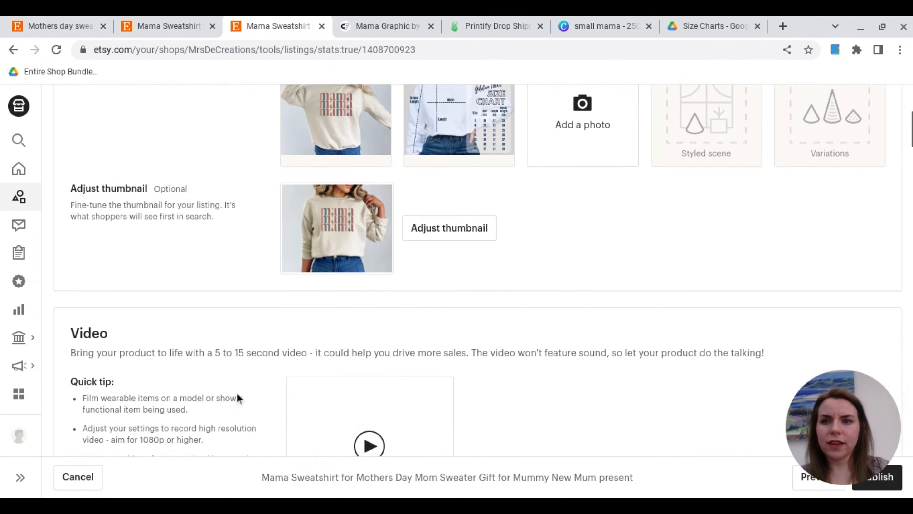
pyautogui.scroll(3, 237, 392)
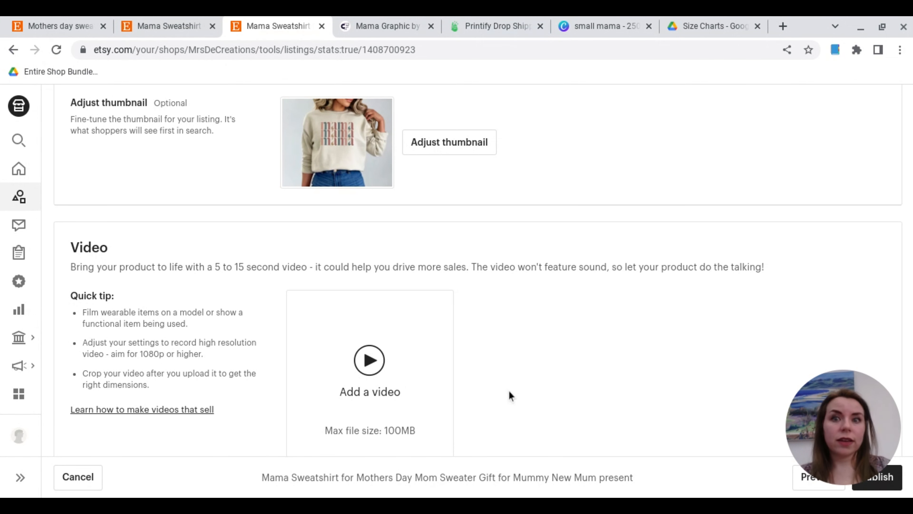
# Set the listing's primary colour to Beige and its secondary colour to Grey
pyautogui.scroll(-4, 509, 396)
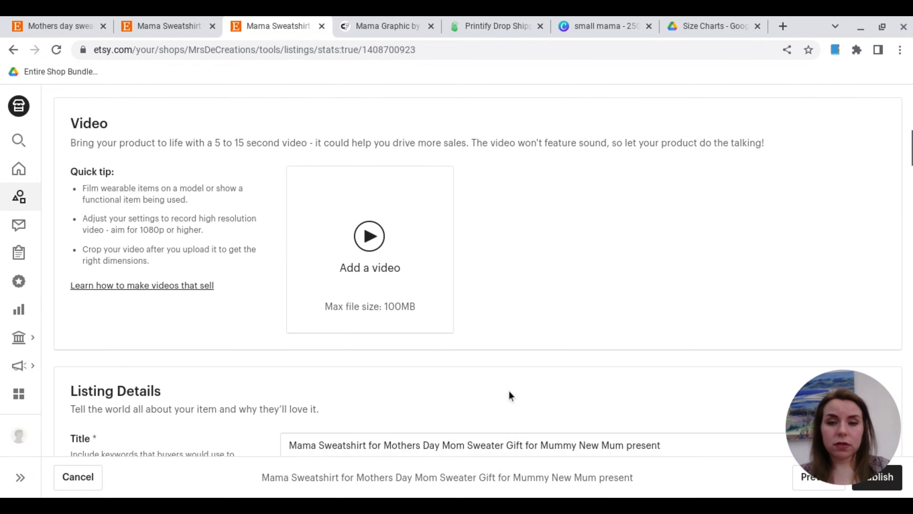
pyautogui.scroll(-4, 508, 391)
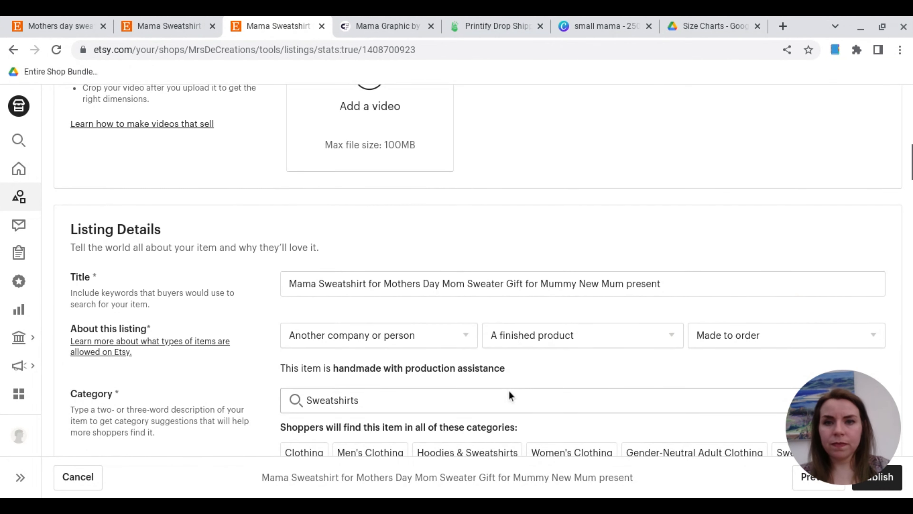
pyautogui.scroll(-3, 509, 390)
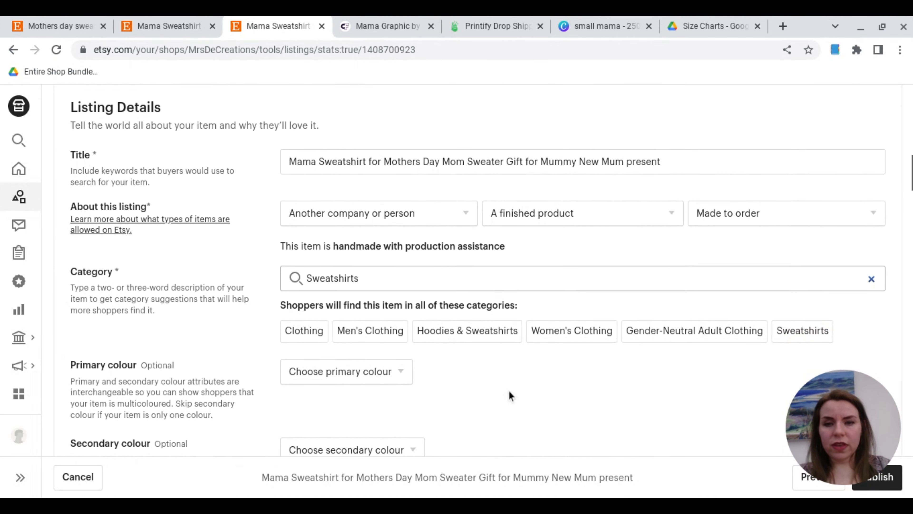
pyautogui.click(408, 318)
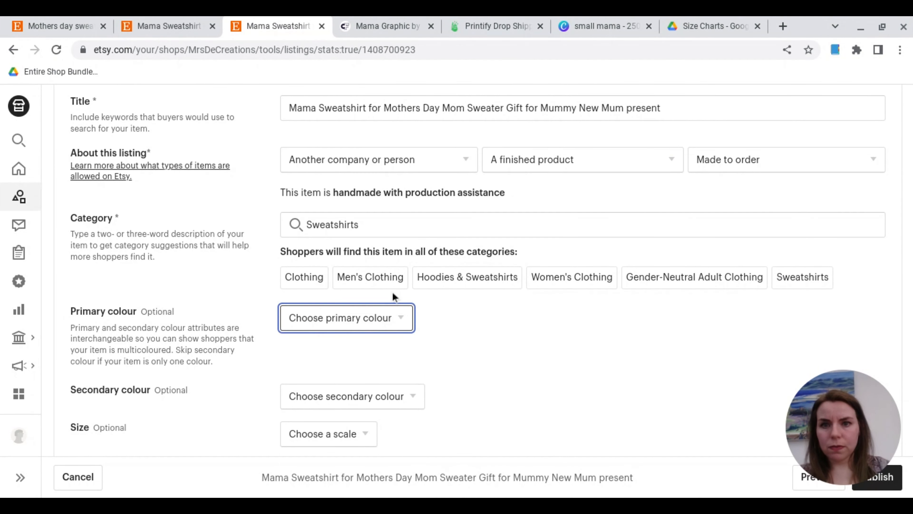
pyautogui.press('Down')
pyautogui.click(451, 354)
pyautogui.scroll(-2, 452, 354)
pyautogui.scroll(-1, 452, 354)
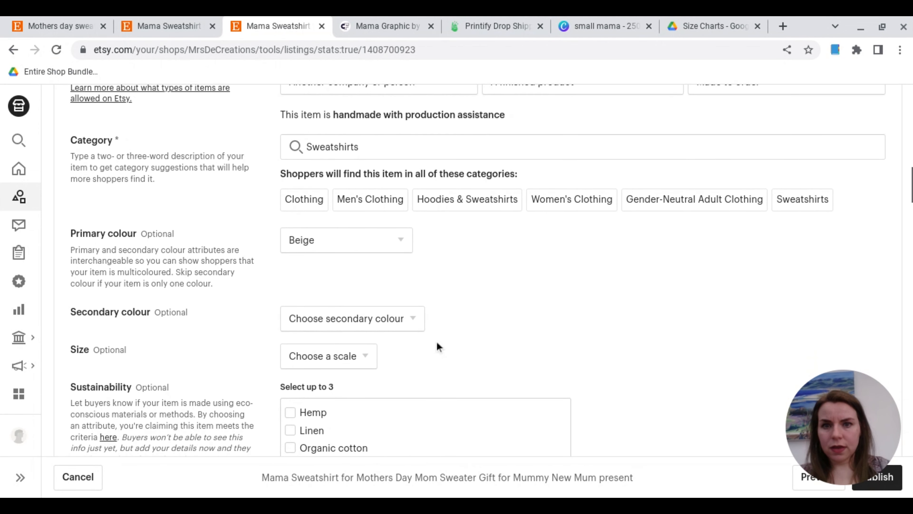
pyautogui.click(410, 317)
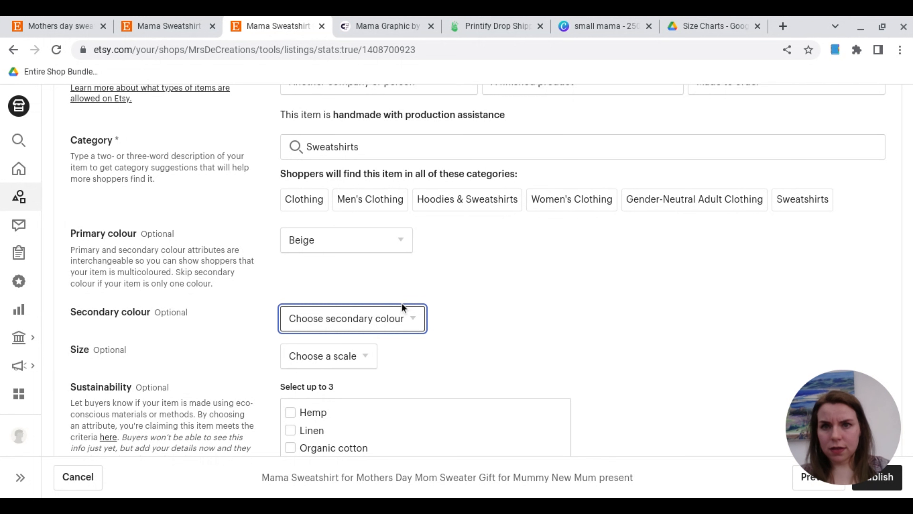
pyautogui.click(326, 112)
pyautogui.click(492, 346)
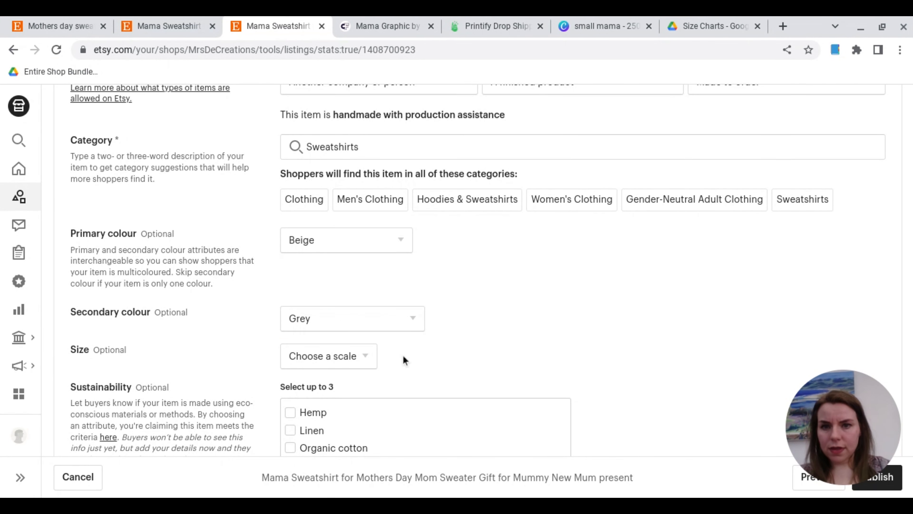
# Leave the size scale unset, set the sleeve length to Long sleeve and mark the closure as Pullover
pyautogui.click(366, 356)
pyautogui.click(432, 364)
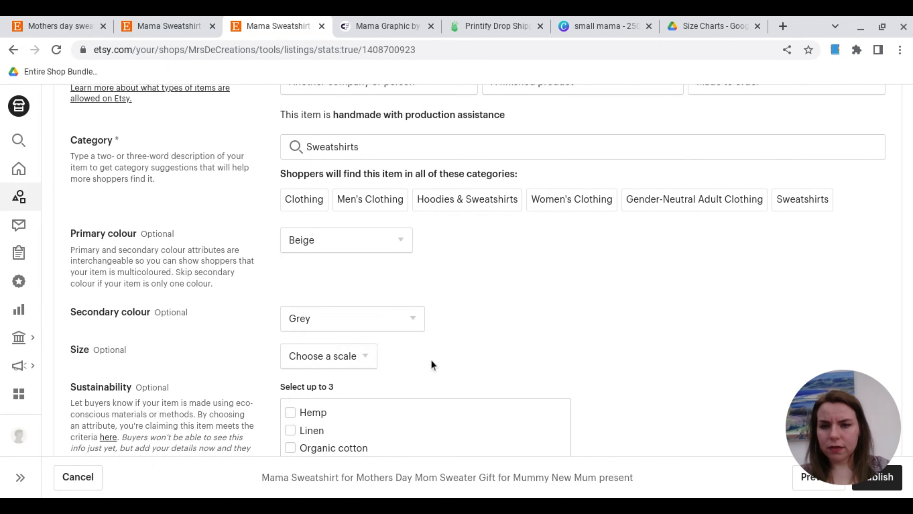
pyautogui.scroll(-1, 433, 365)
pyautogui.scroll(-4, 432, 365)
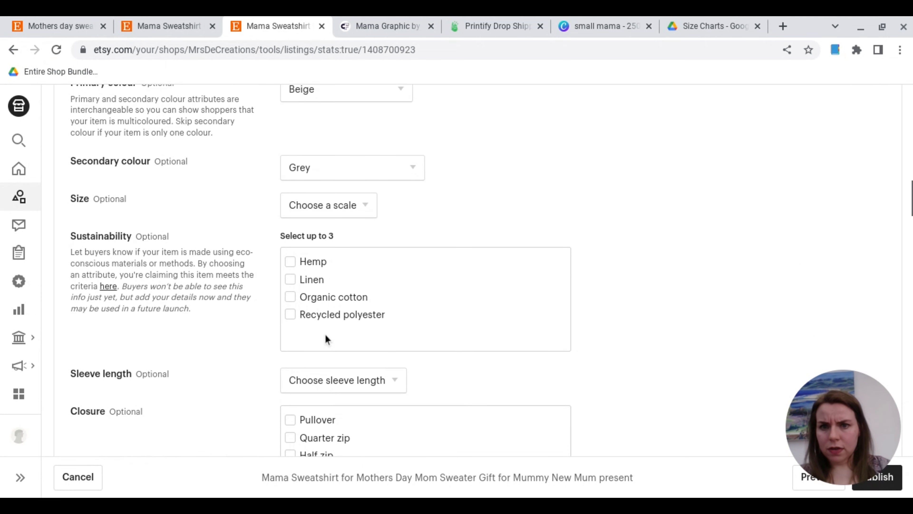
pyautogui.click(384, 384)
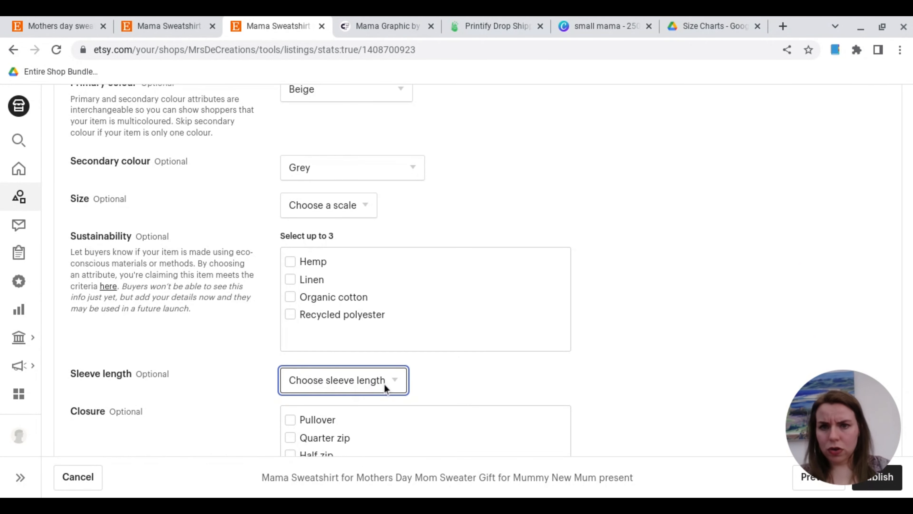
pyautogui.click(342, 350)
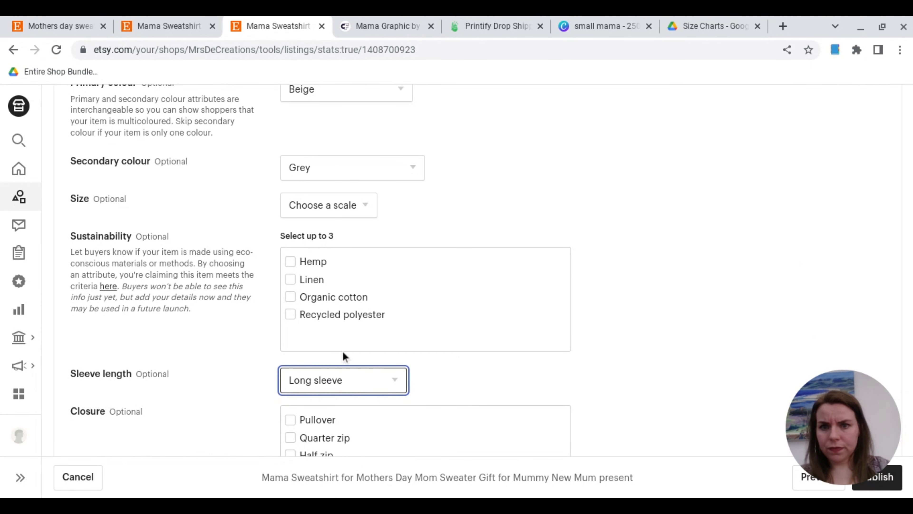
pyautogui.scroll(-3, 342, 350)
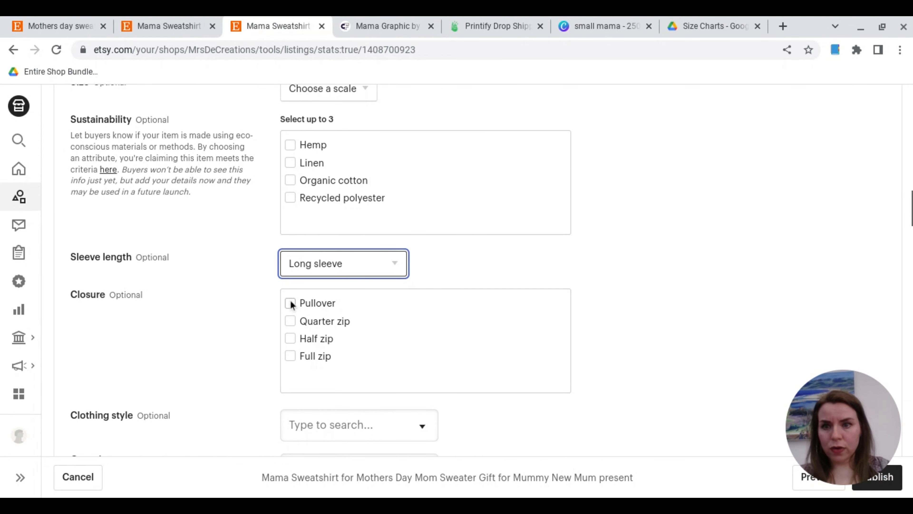
pyautogui.click(290, 301)
pyautogui.scroll(-5, 227, 310)
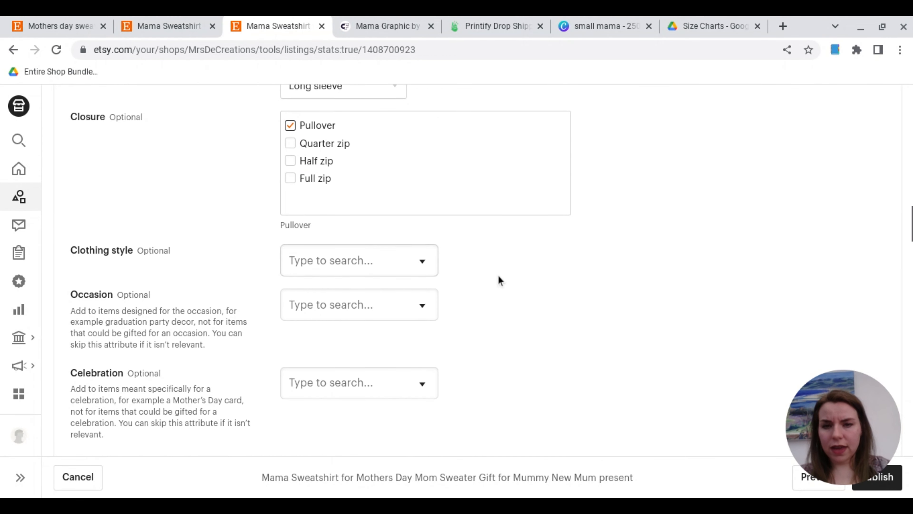
# Set the clothing style to Athletic and look through the occasion options without choosing one
pyautogui.click(430, 264)
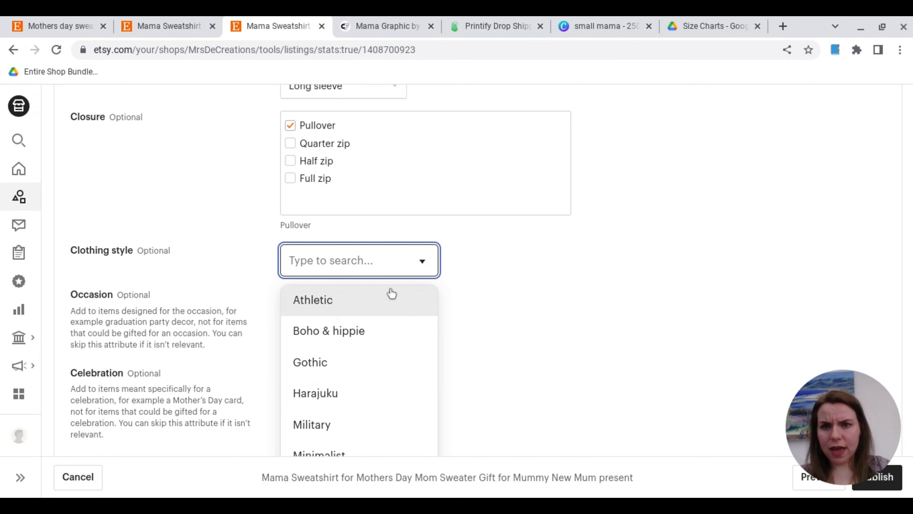
pyautogui.click(387, 297)
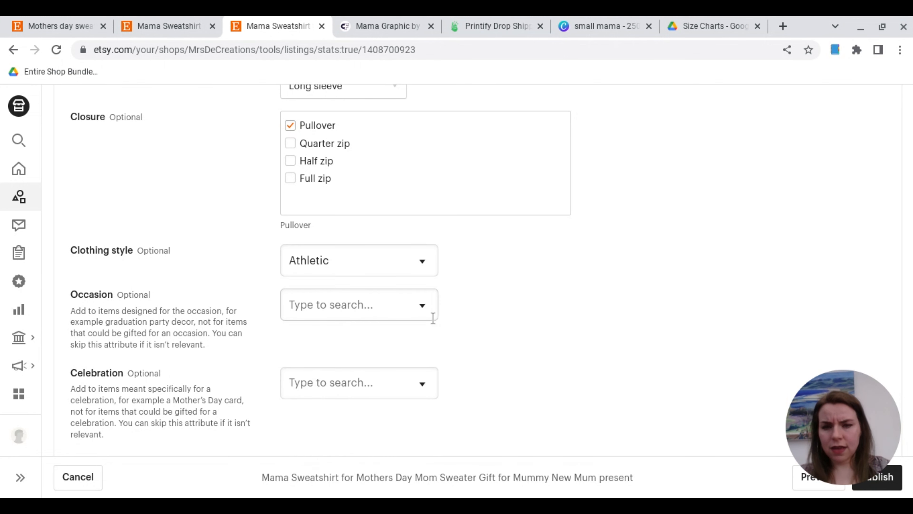
pyautogui.click(423, 306)
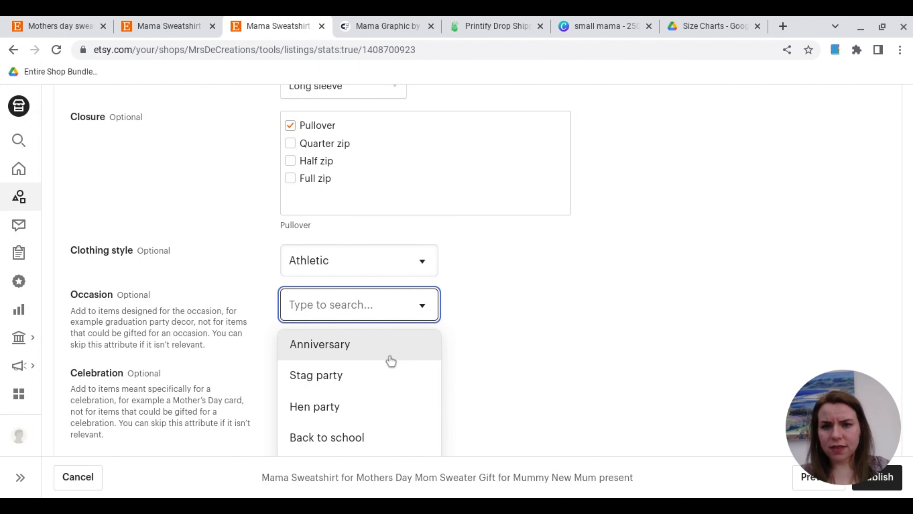
pyautogui.scroll(-6, 390, 360)
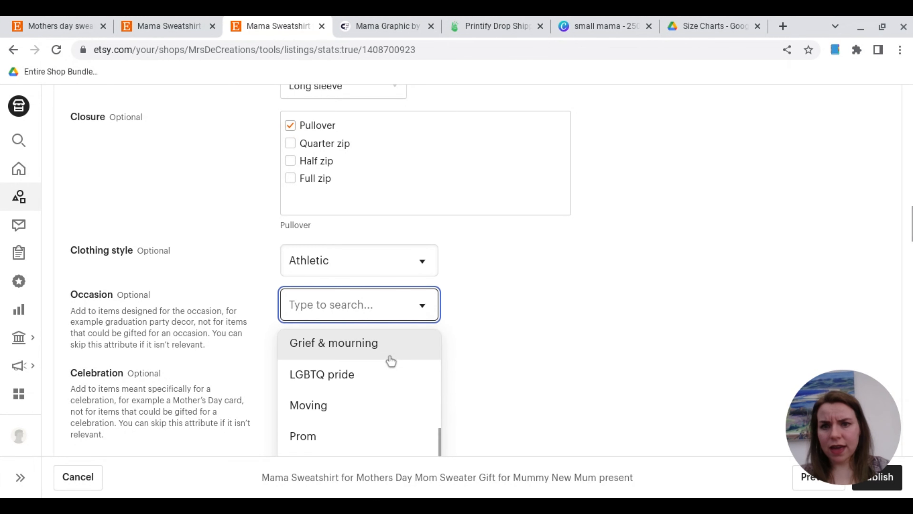
pyautogui.scroll(-1, 390, 361)
pyautogui.scroll(-3, 532, 368)
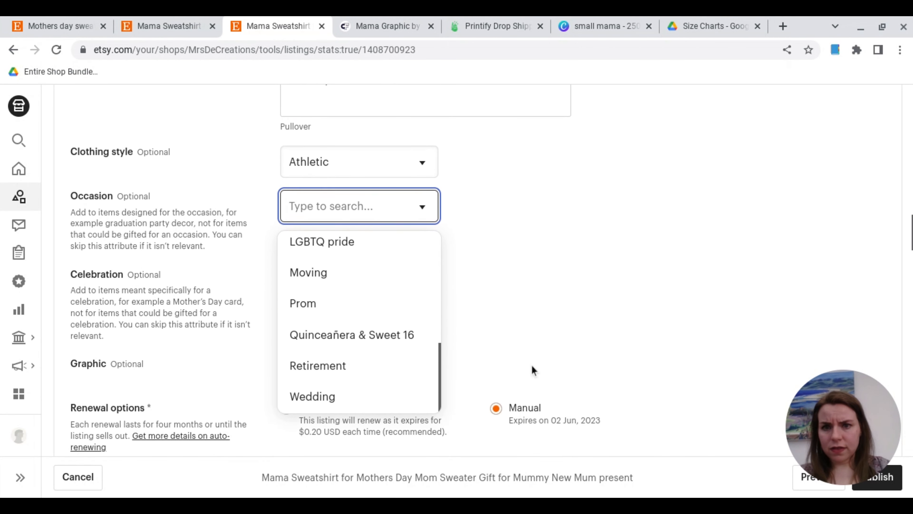
pyautogui.click(531, 364)
# Set the listing's celebration attribute to Mother's Day
pyautogui.click(407, 290)
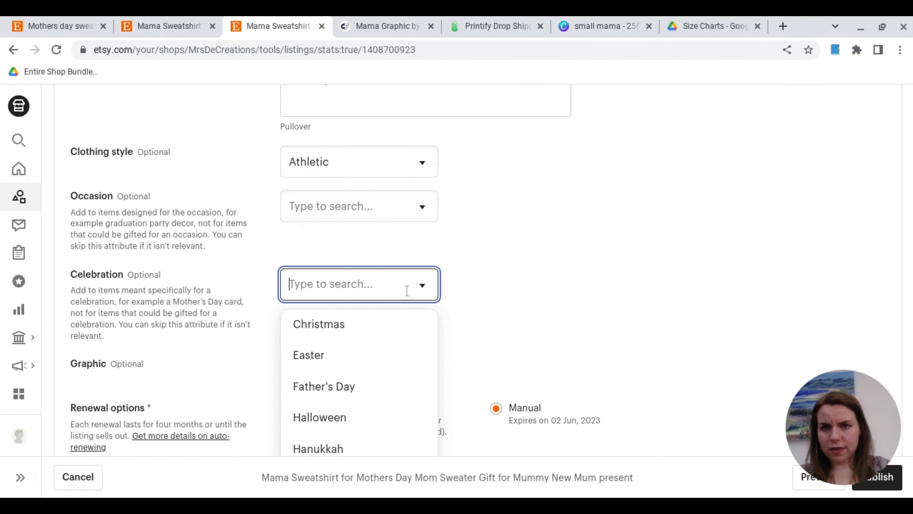
pyautogui.scroll(-4, 383, 354)
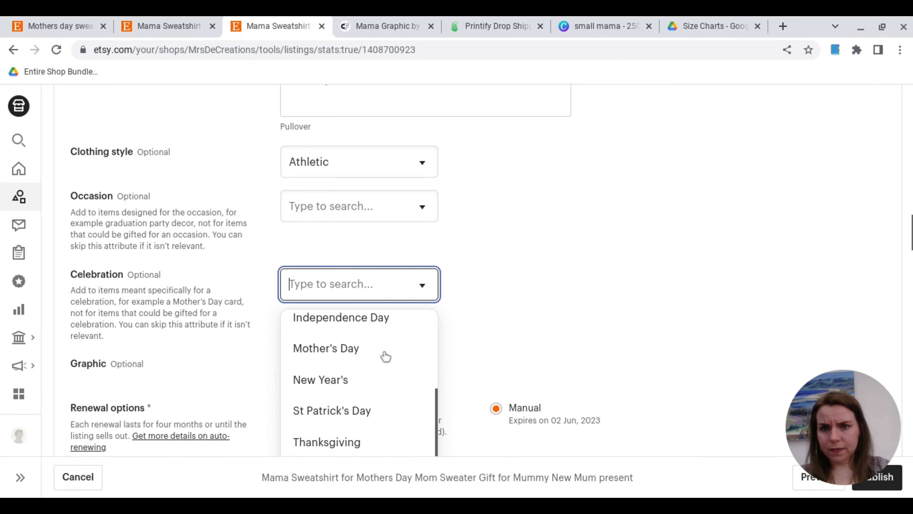
pyautogui.click(369, 353)
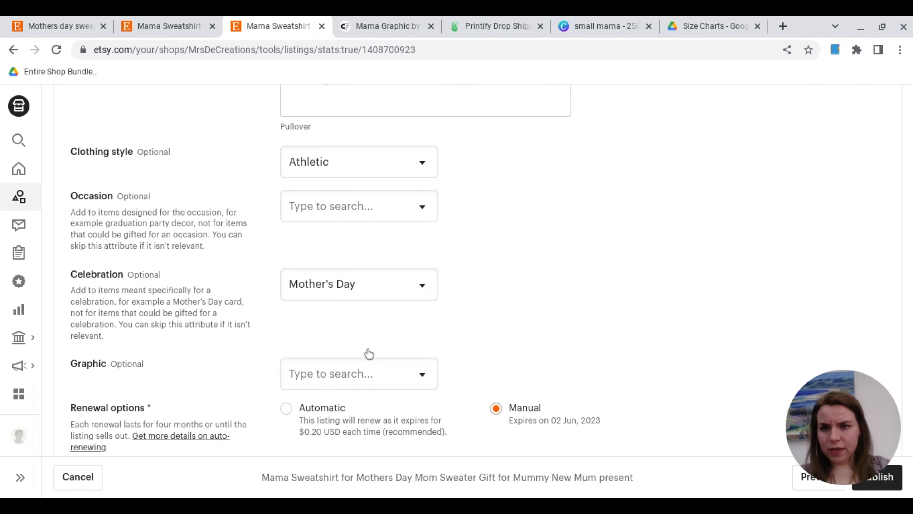
# Look through the graphic options and set the listing's graphic attribute to Literary
pyautogui.click(422, 376)
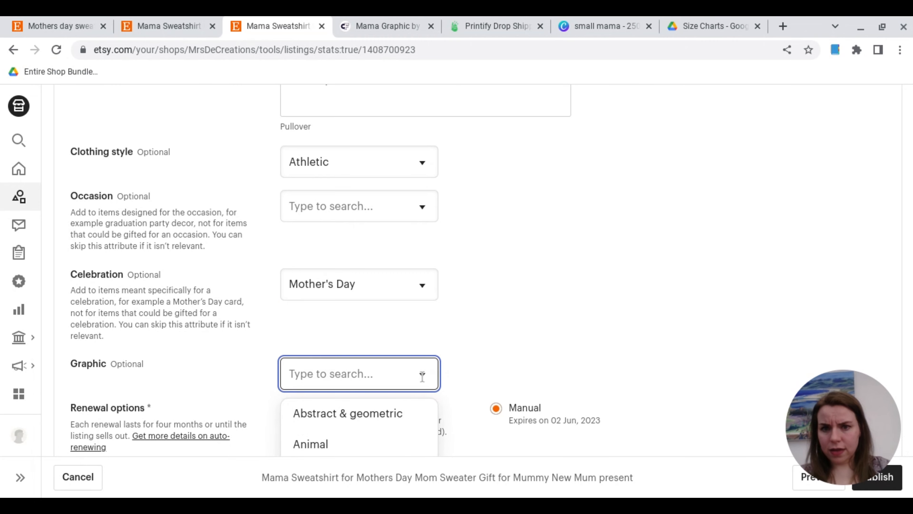
pyautogui.scroll(-5, 422, 376)
pyautogui.scroll(-4, 399, 327)
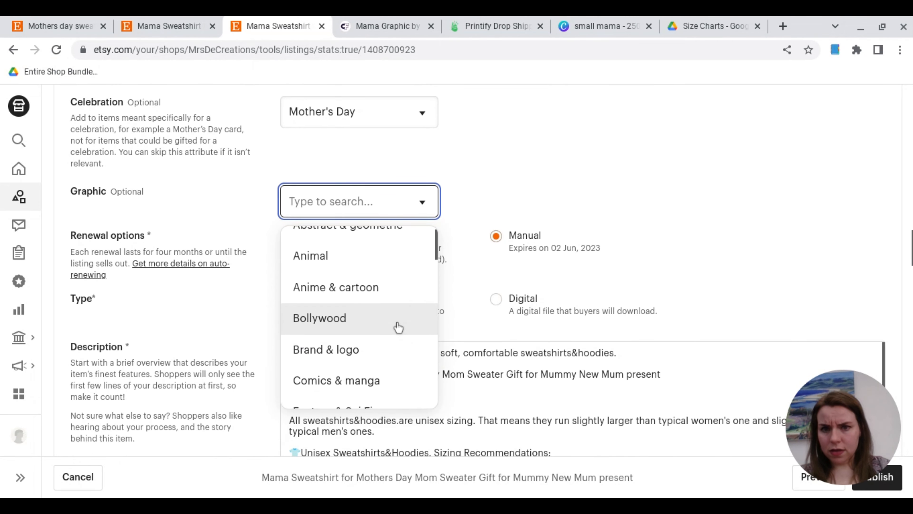
pyautogui.scroll(-4, 399, 327)
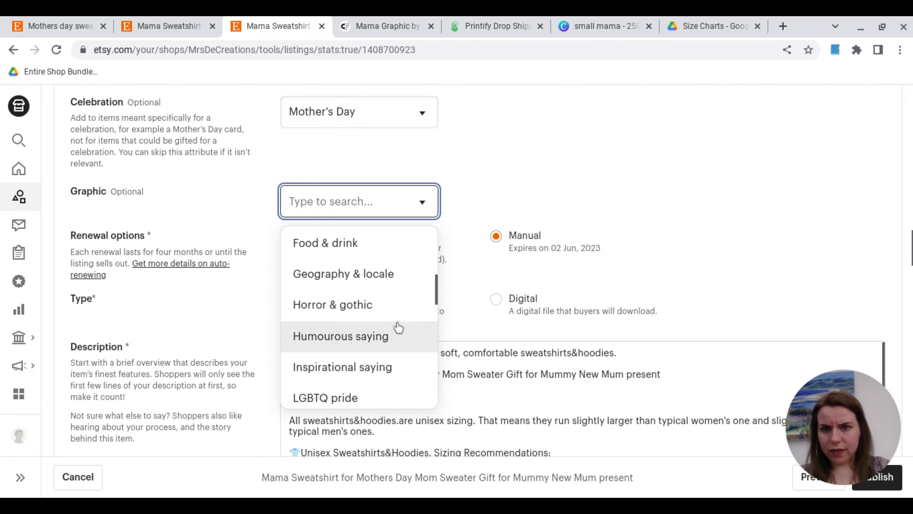
pyautogui.scroll(-3, 398, 327)
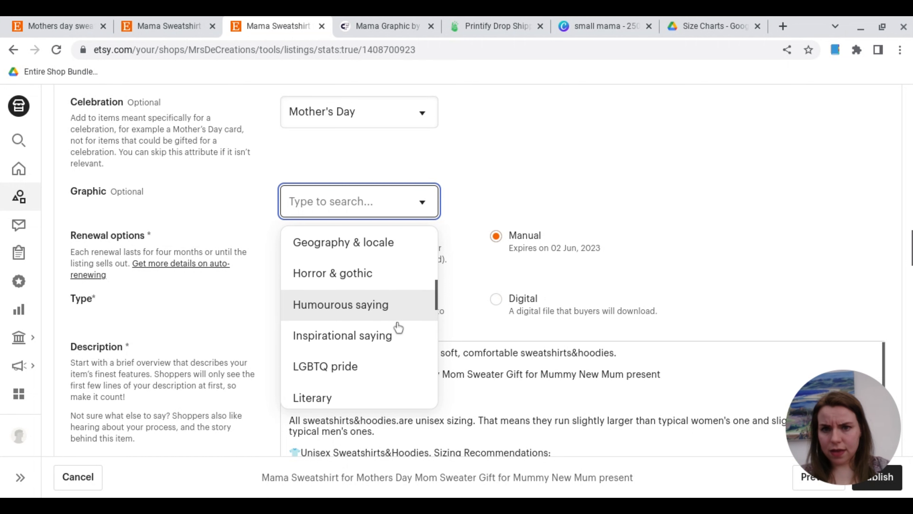
pyautogui.scroll(-1, 398, 327)
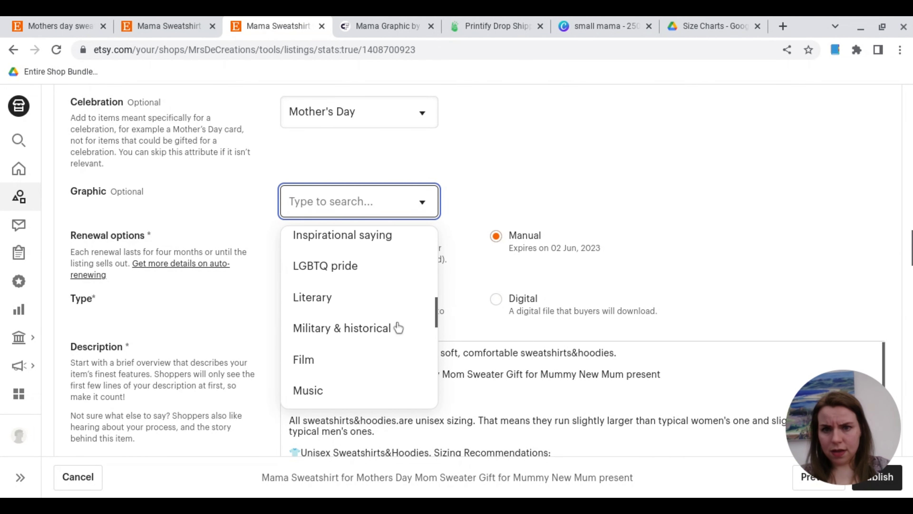
pyautogui.click(356, 307)
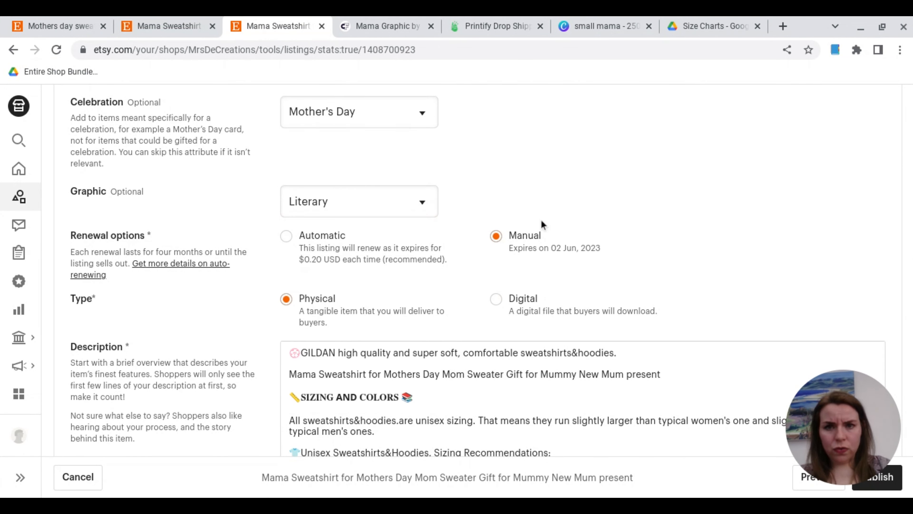
# Set the renewal option to Automatic, dismiss the auto-renew details, and review the description and production partner sections
pyautogui.click(284, 238)
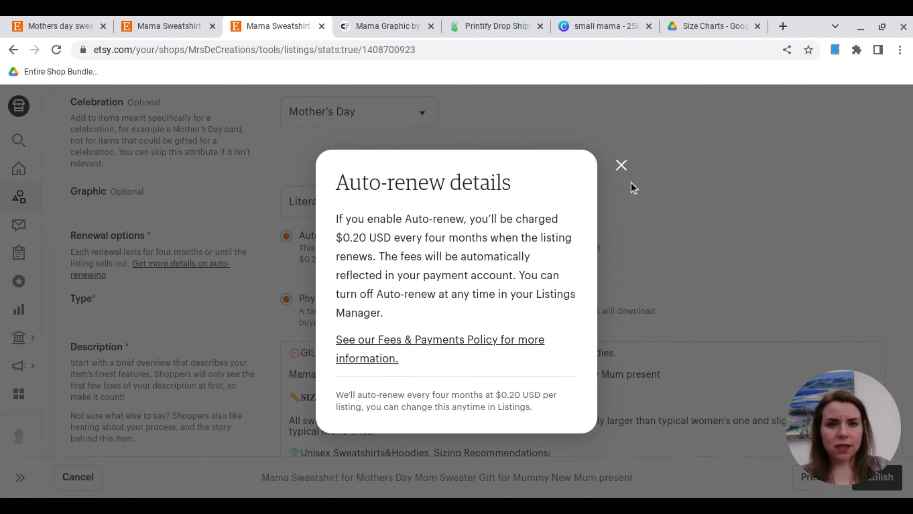
pyautogui.click(620, 165)
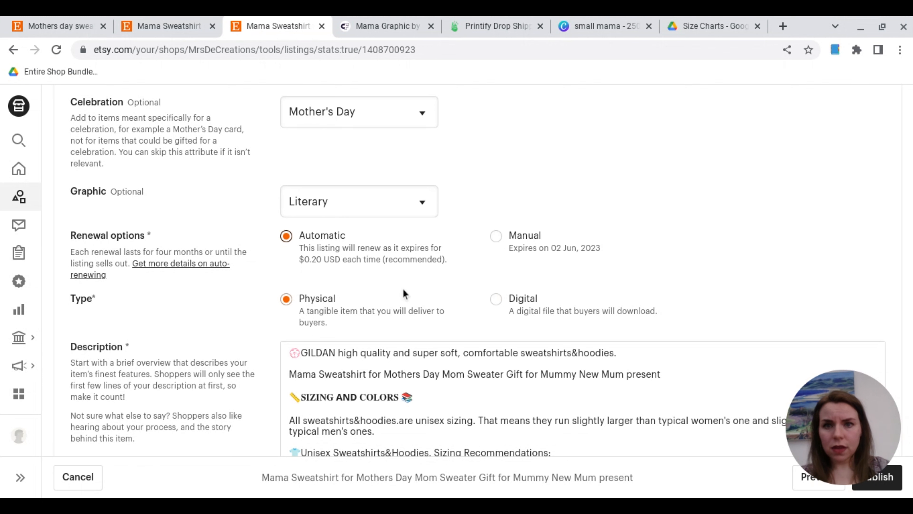
pyautogui.scroll(-5, 231, 326)
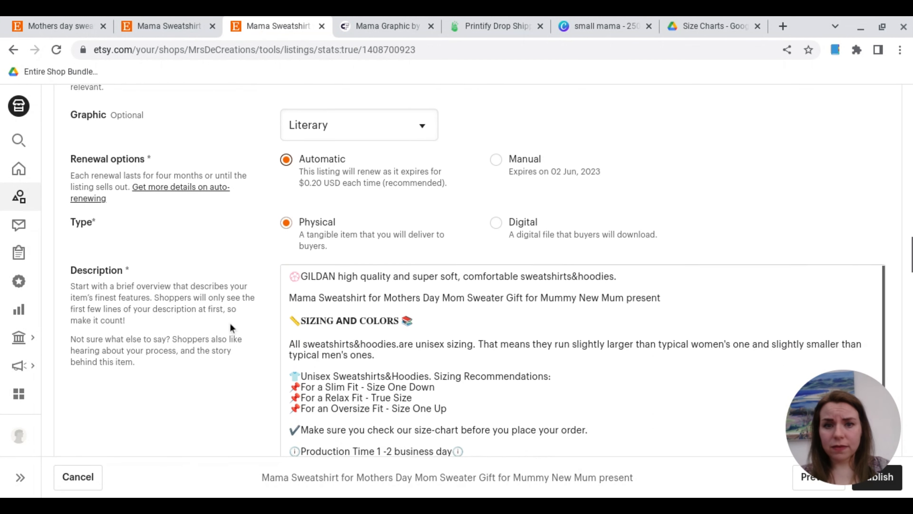
pyautogui.scroll(-8, 231, 326)
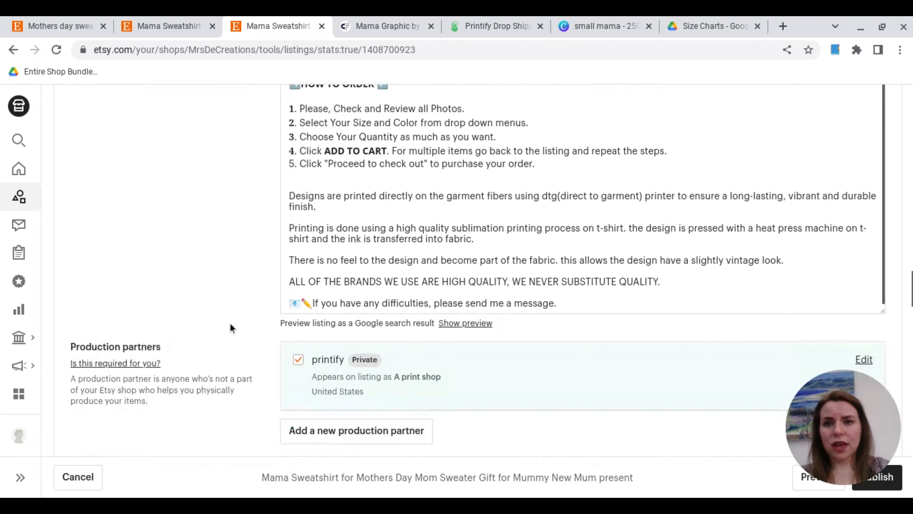
pyautogui.scroll(-4, 230, 327)
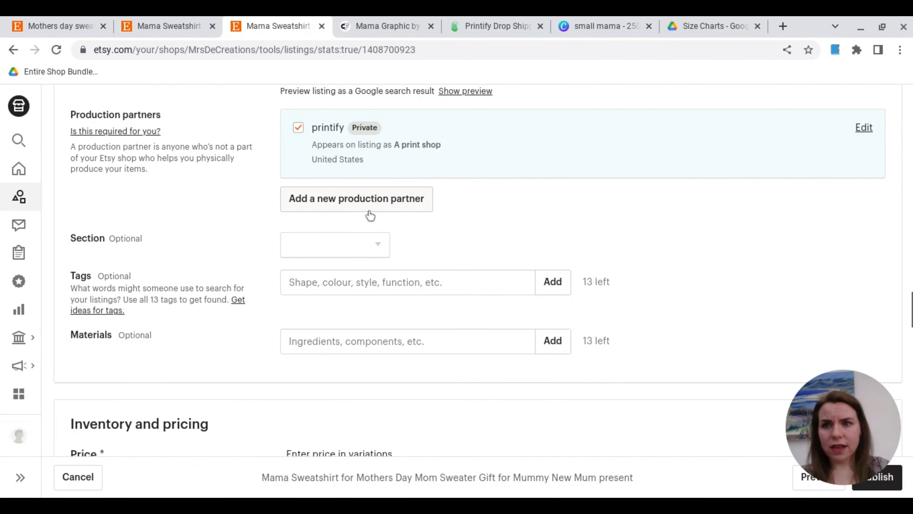
# Assign the listing to the "Mums and me" section and add cotton as a material
pyautogui.click(380, 246)
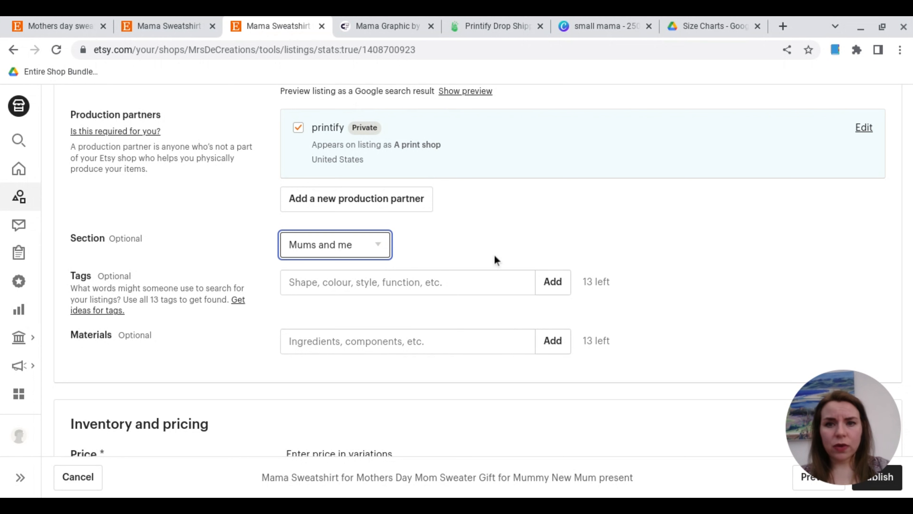
pyautogui.click(432, 348)
pyautogui.write('cotton')
pyautogui.press('Return')
# Add the tags "mama sweatshirt", "mothers day gift" and "new mom present" to the listing
pyautogui.click(305, 282)
pyautogui.write('mama sweatshirt')
pyautogui.press('Return')
pyautogui.write('mother')
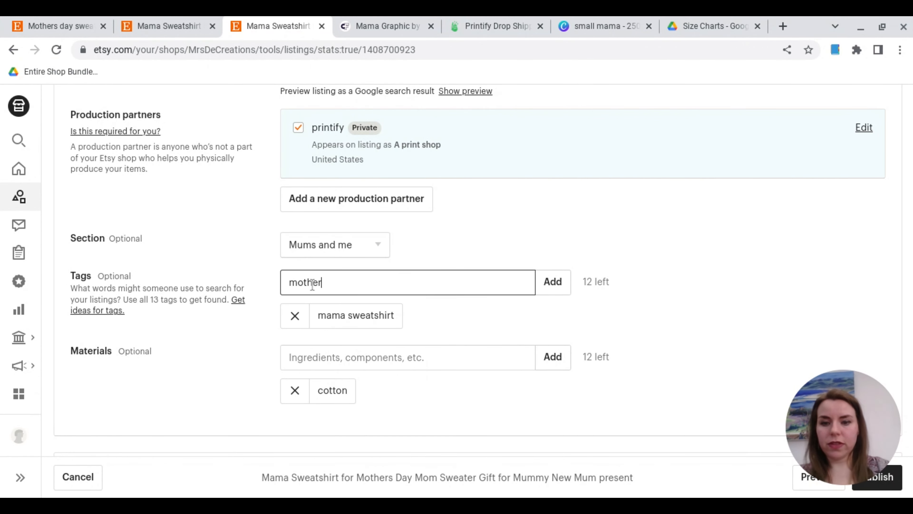
pyautogui.write('s day gift')
pyautogui.press('Return')
pyautogui.write('mom presen')
pyautogui.click(297, 282)
pyautogui.write('new')
pyautogui.click(569, 285)
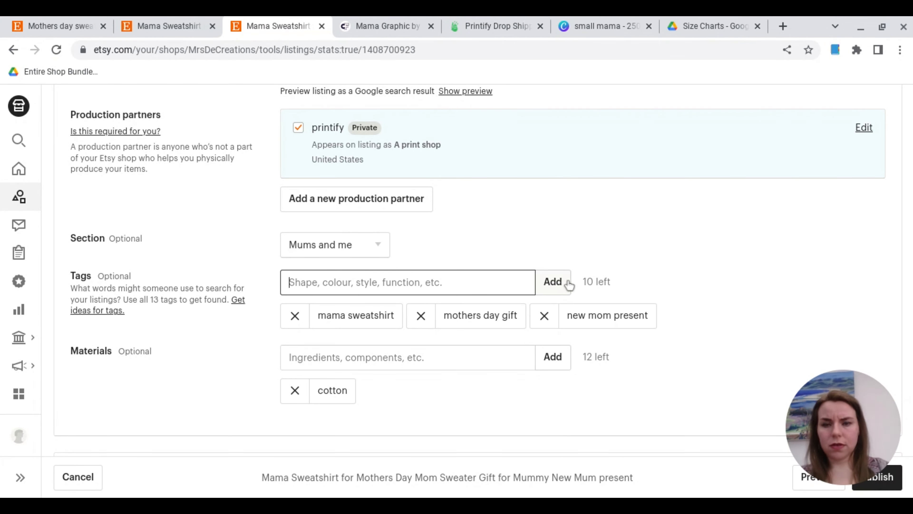
# Add the tags "mummy jumper", "mum comfy sweater" and "mothers day jumper" to the listing
pyautogui.write('mummy')
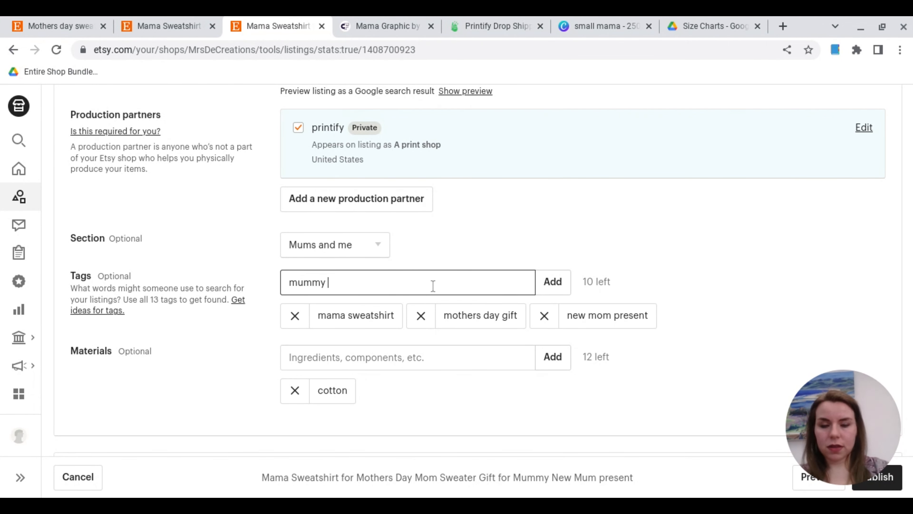
pyautogui.write(' jumper')
pyautogui.press('Return')
pyautogui.write('mum comfy sweater')
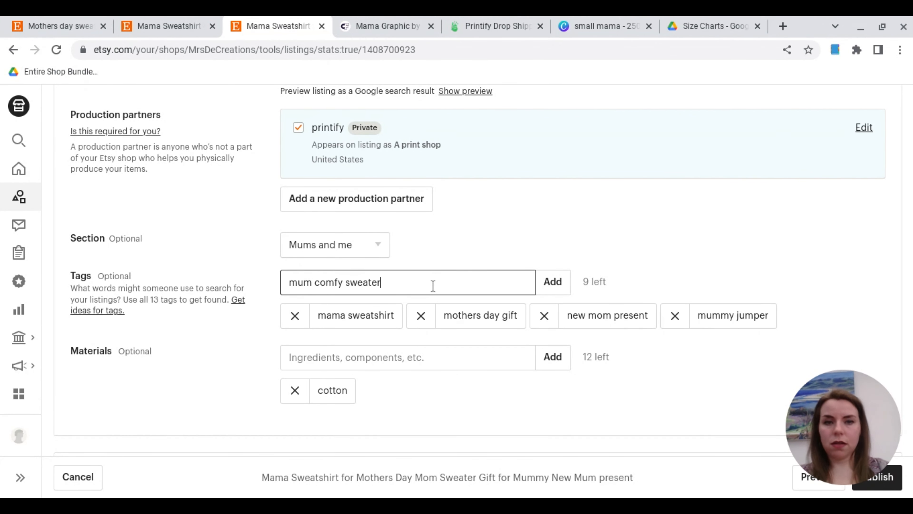
pyautogui.press('Return')
pyautogui.write('mothers day jumper')
pyautogui.press('Return')
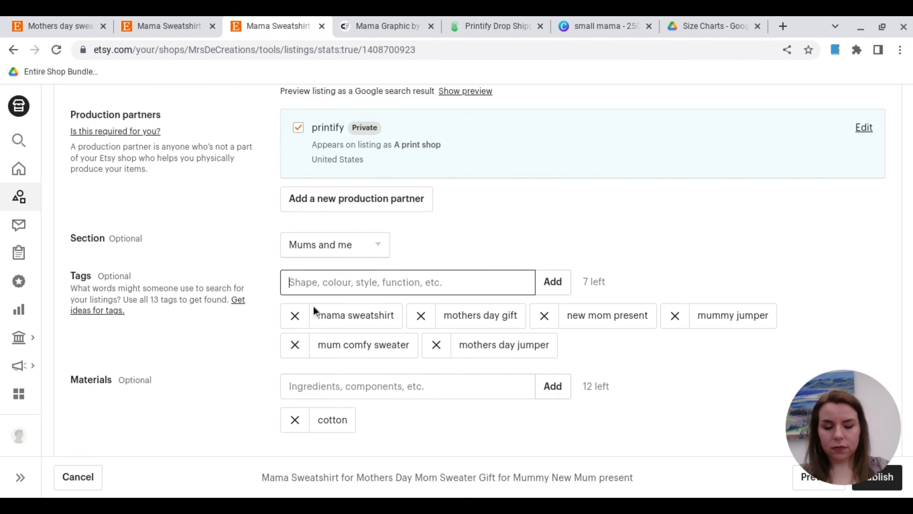
# Add the tags "cool mom sweater" and "Mama retro crewneck" to the listing
pyautogui.write('cool mom sweater')
pyautogui.press('Return')
pyautogui.write('Mama')
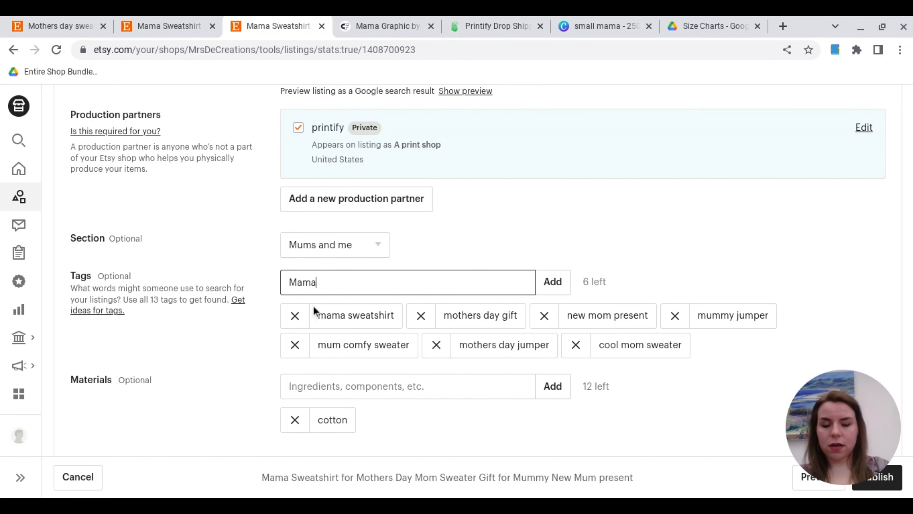
pyautogui.write(' retro crewneck')
pyautogui.press('Return')
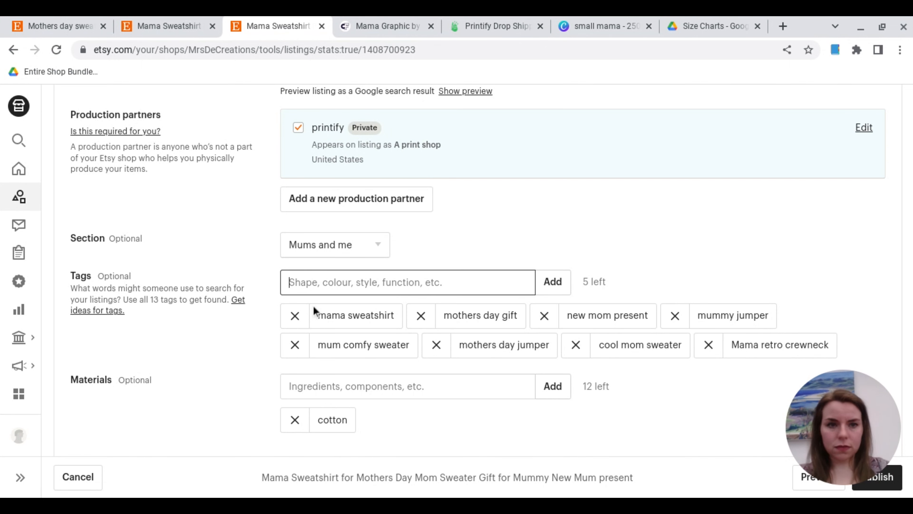
# Add the tag "boho new mama" to the listing
pyautogui.write('boho')
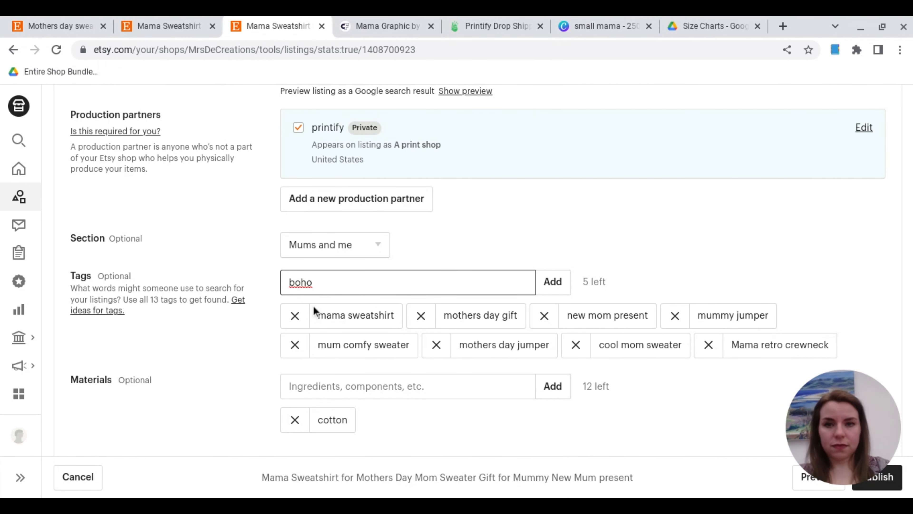
pyautogui.write(' mama')
pyautogui.press('BackSpace')
pyautogui.press('BackSpace')
pyautogui.press('BackSpace')
pyautogui.press('BackSpace')
pyautogui.write('new mama')
pyautogui.press('Return')
# Add the tags "matching mama", "mama and me", "funny gift for mum" and "lounge wear mummy" to the listing
pyautogui.write('matching mama')
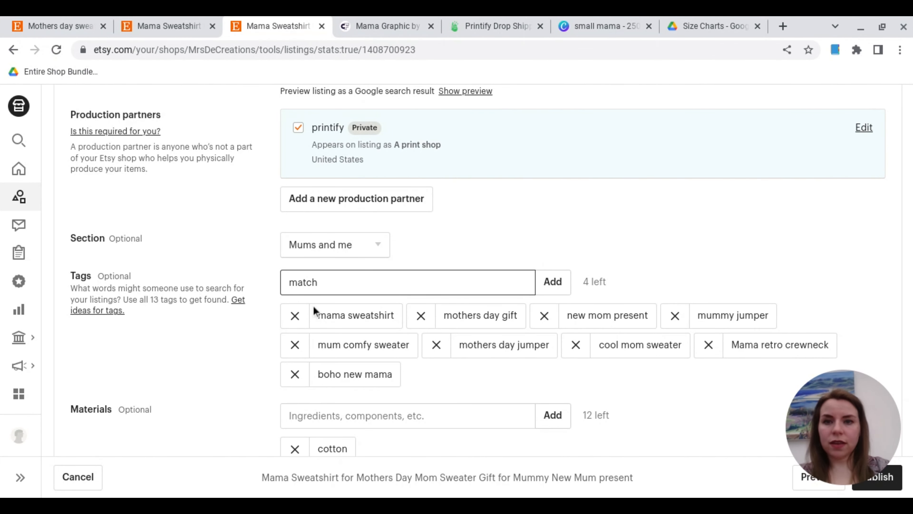
pyautogui.press('Return')
pyautogui.write('mama and me')
pyautogui.press('Return')
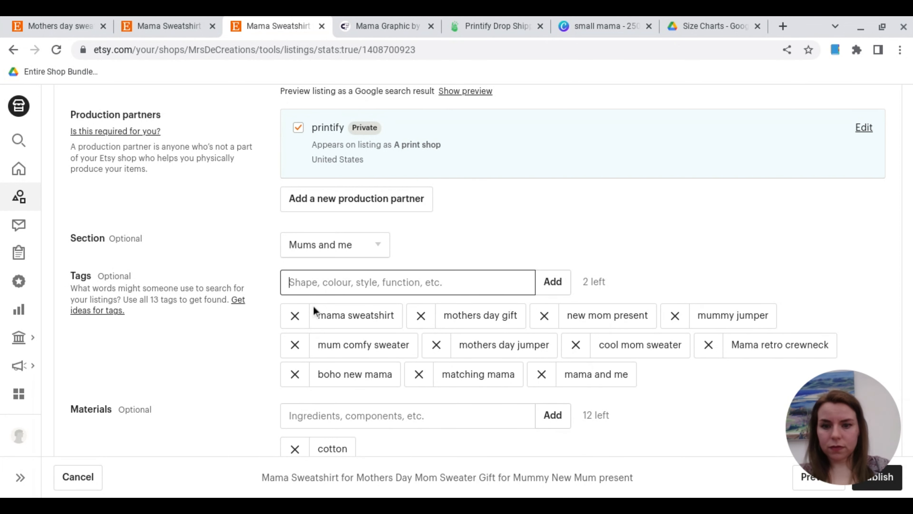
pyautogui.write('funny gift for mum')
pyautogui.press('Return')
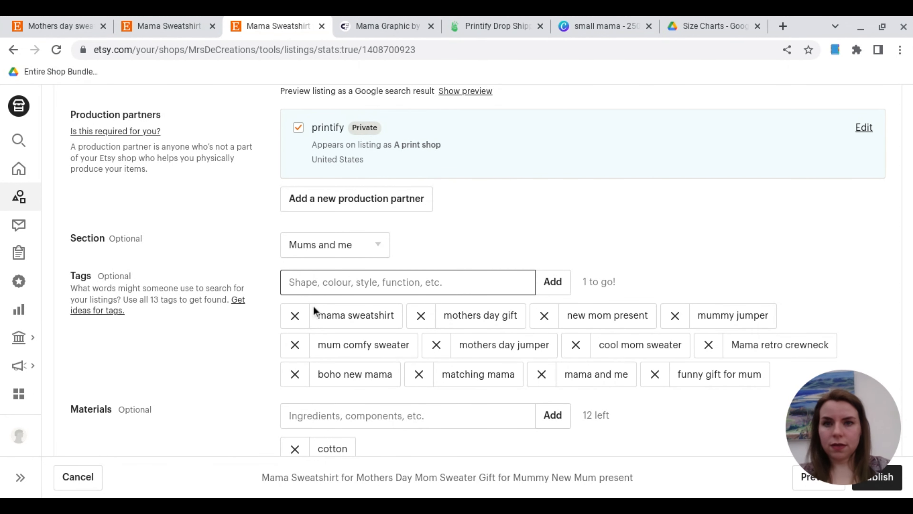
pyautogui.write('lounge wear mummy')
pyautogui.press('Return')
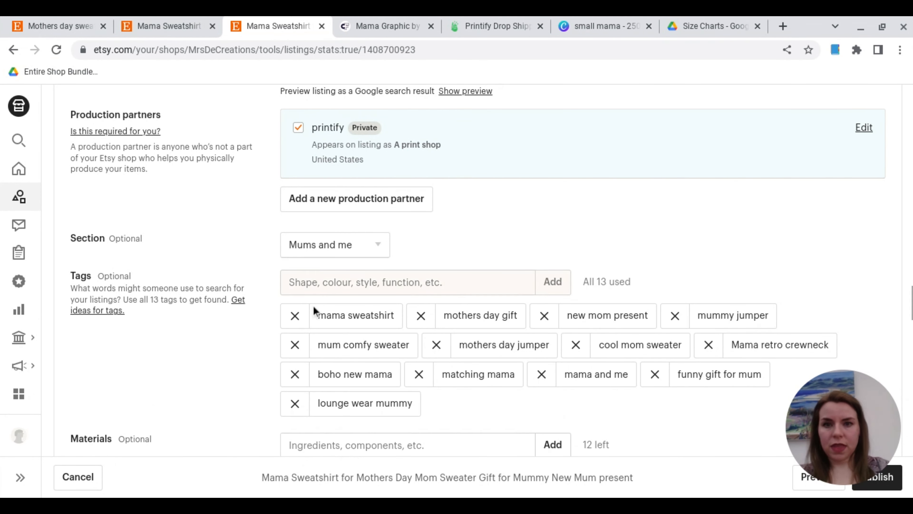
# Review the listing's pricing and size and colour variations, and publish the updated listing
pyautogui.scroll(-6, 313, 304)
pyautogui.scroll(-6, 314, 305)
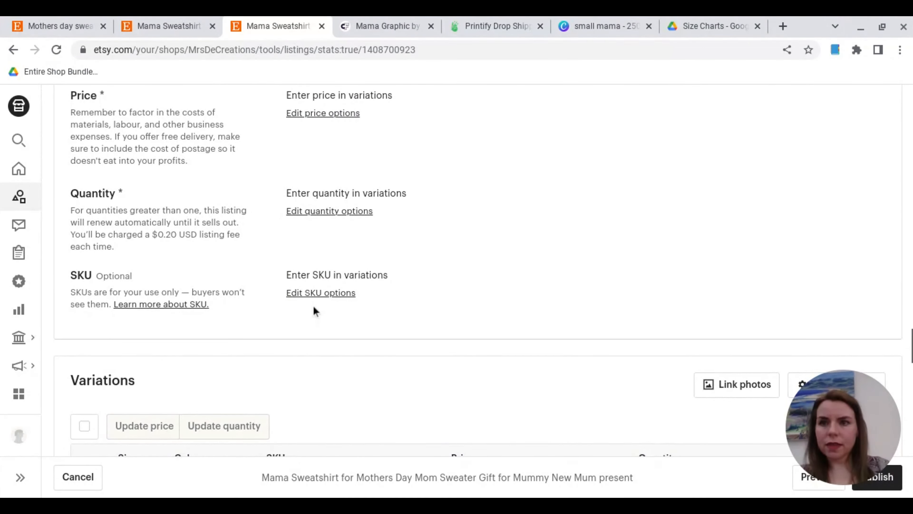
pyautogui.scroll(-6, 314, 307)
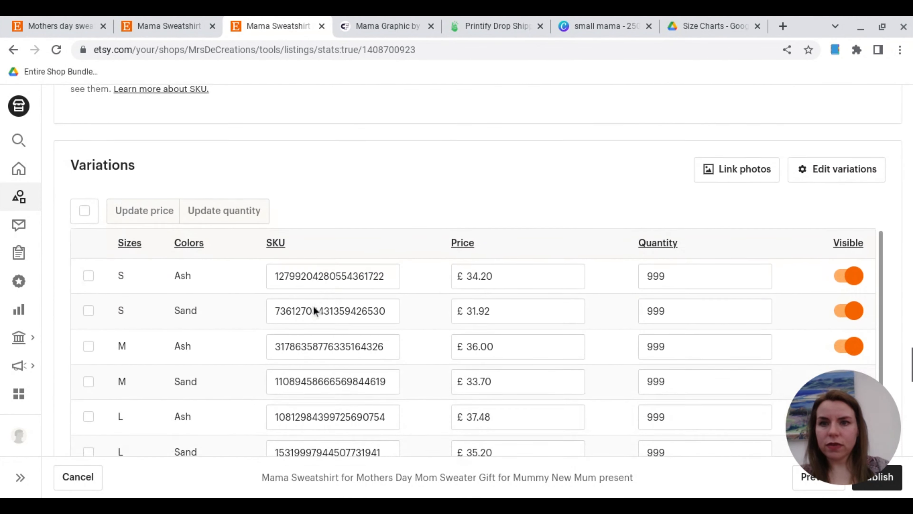
pyautogui.scroll(-6, 313, 305)
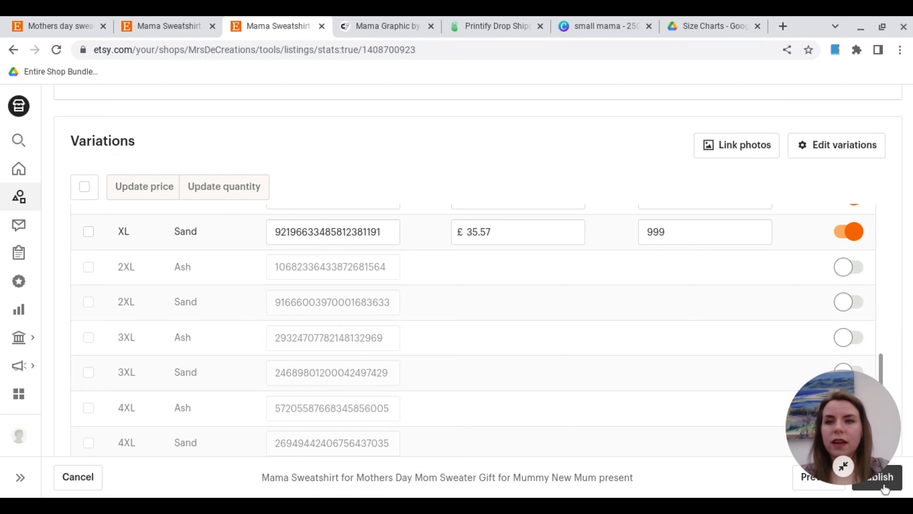
pyautogui.click(885, 488)
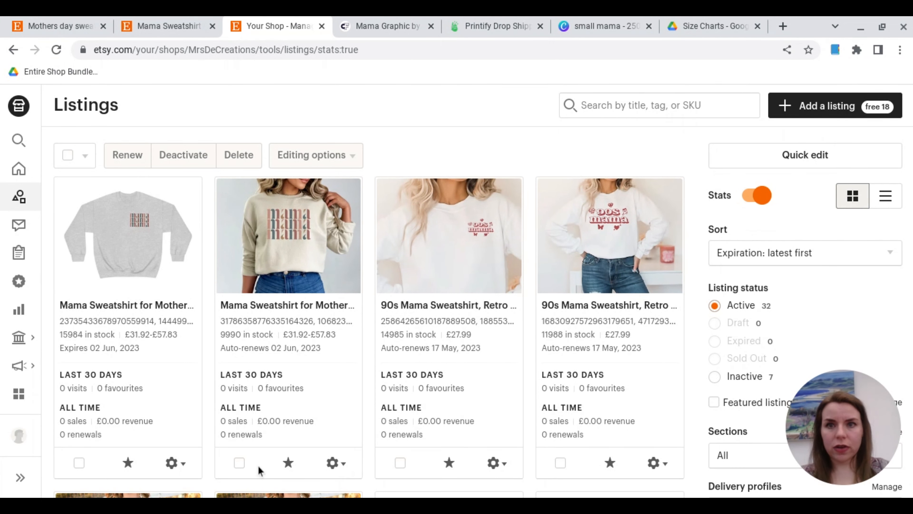
# Create a copy of the Mama Sweatshirt listing whose main photo shows the sand-coloured sweatshirt
pyautogui.click(240, 463)
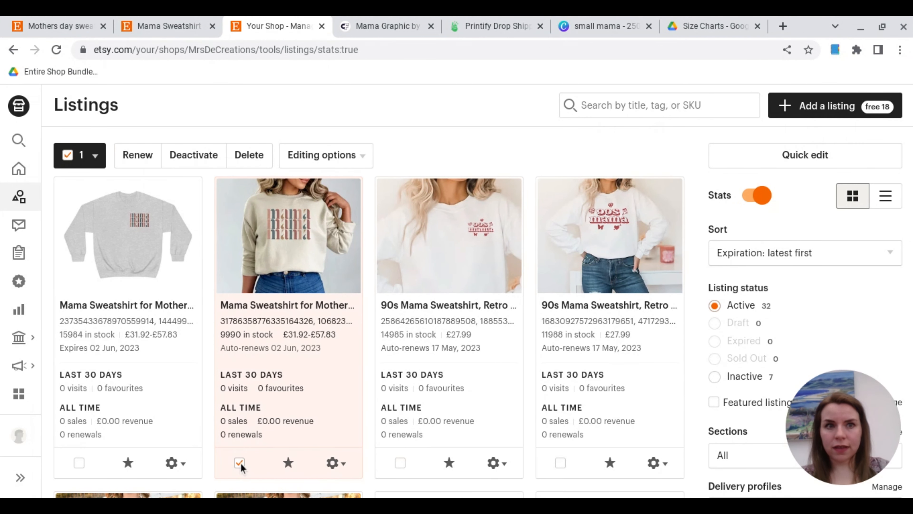
pyautogui.click(346, 463)
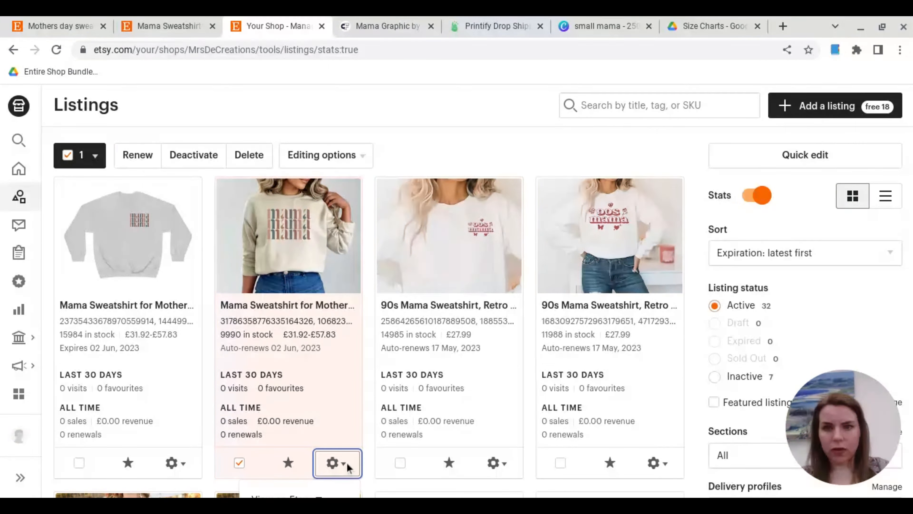
pyautogui.scroll(-3, 347, 464)
pyautogui.scroll(-1, 346, 462)
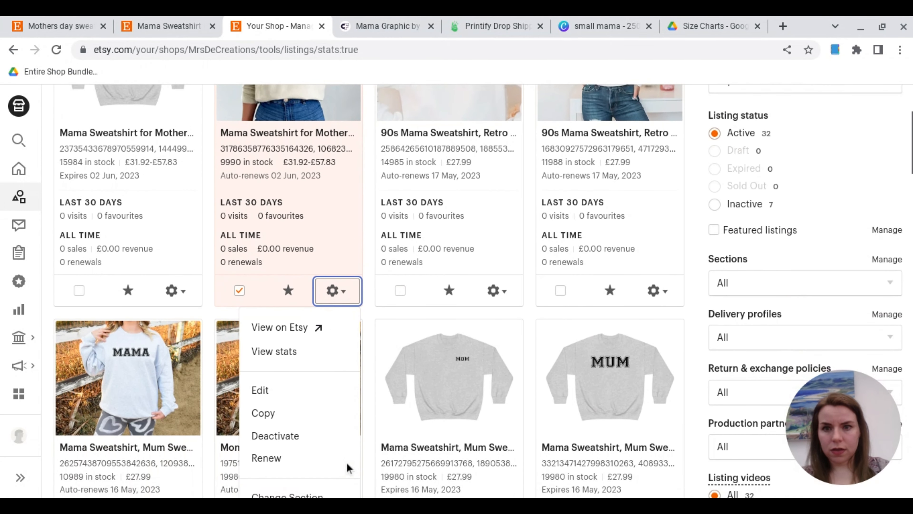
pyautogui.click(280, 416)
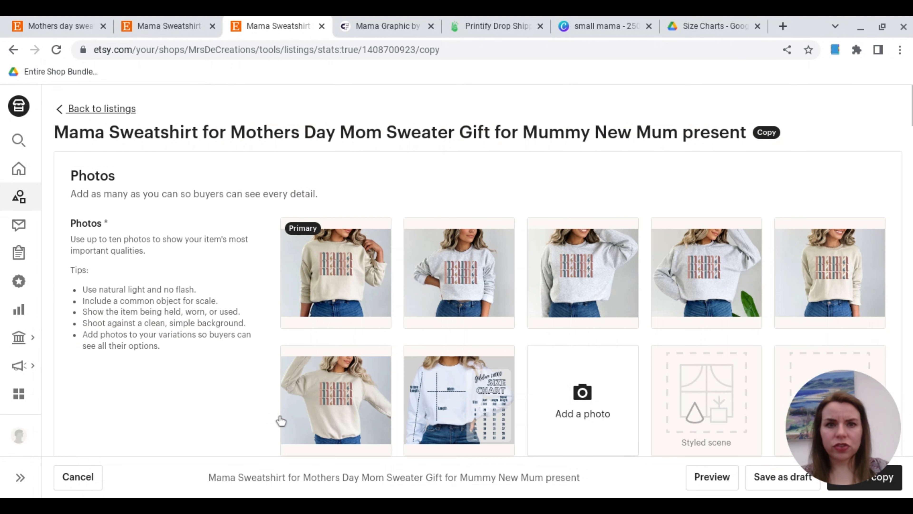
# Make the third photo, a model in the ash sweatshirt, the copy's primary photo and check the thumbnail
pyautogui.moveTo(662, 270)
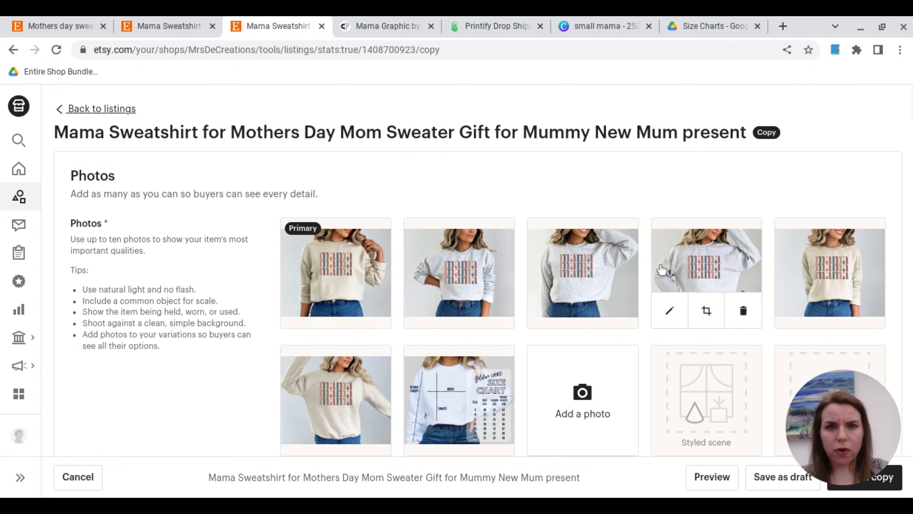
pyautogui.moveTo(605, 274)
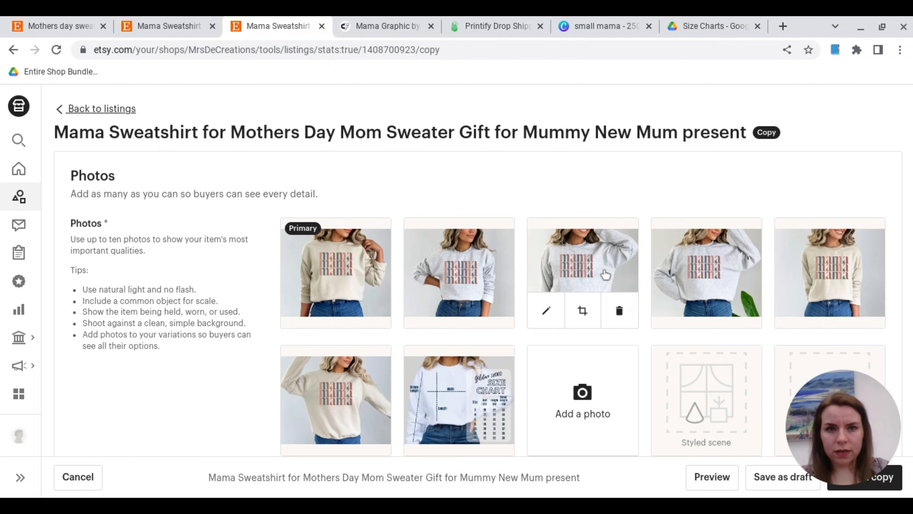
pyautogui.moveTo(605, 274); pyautogui.dragTo(345, 282)
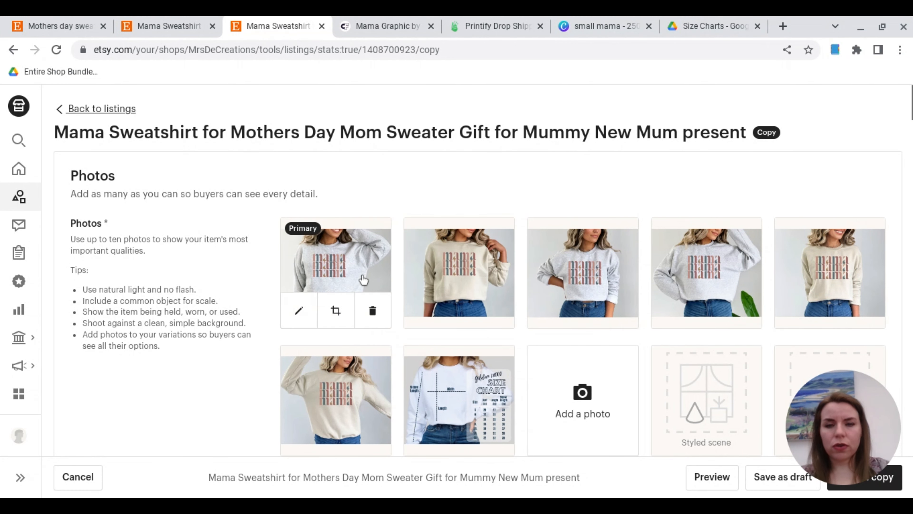
pyautogui.scroll(-2, 363, 280)
pyautogui.scroll(-5, 363, 280)
pyautogui.scroll(1, 363, 280)
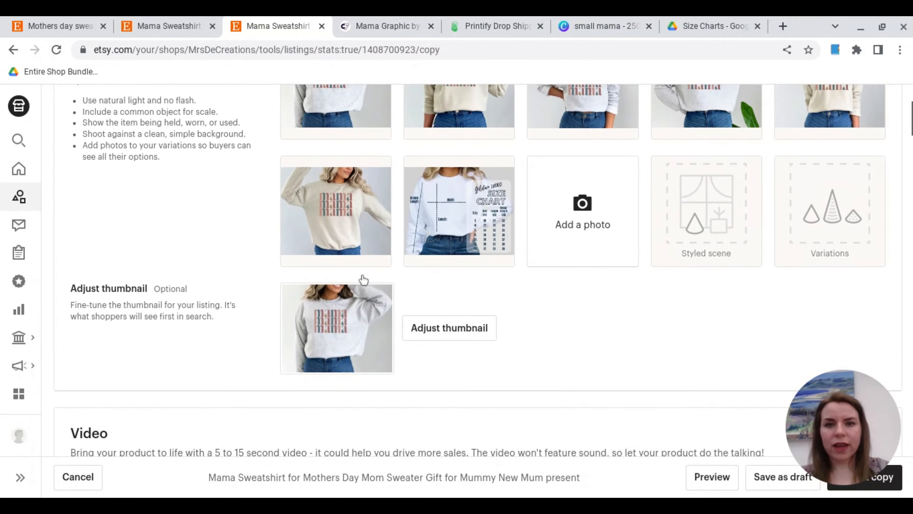
pyautogui.scroll(-1, 363, 280)
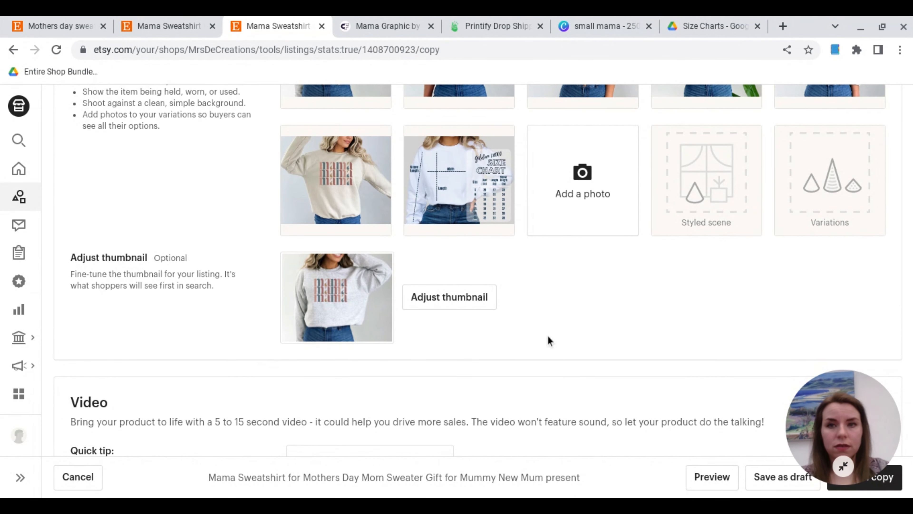
pyautogui.scroll(6, 548, 338)
pyautogui.scroll(-2, 548, 336)
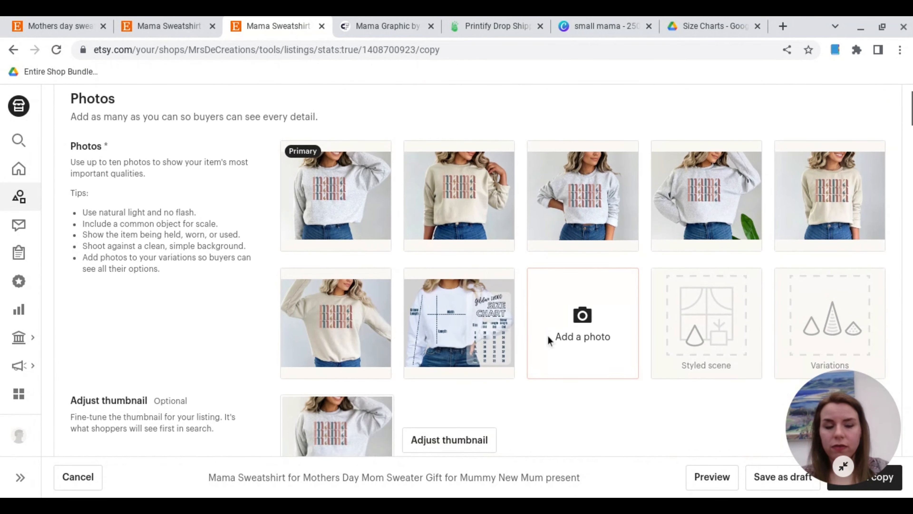
# Publish the copied listing as a new listing, accepting the use of one free listing
pyautogui.click(891, 477)
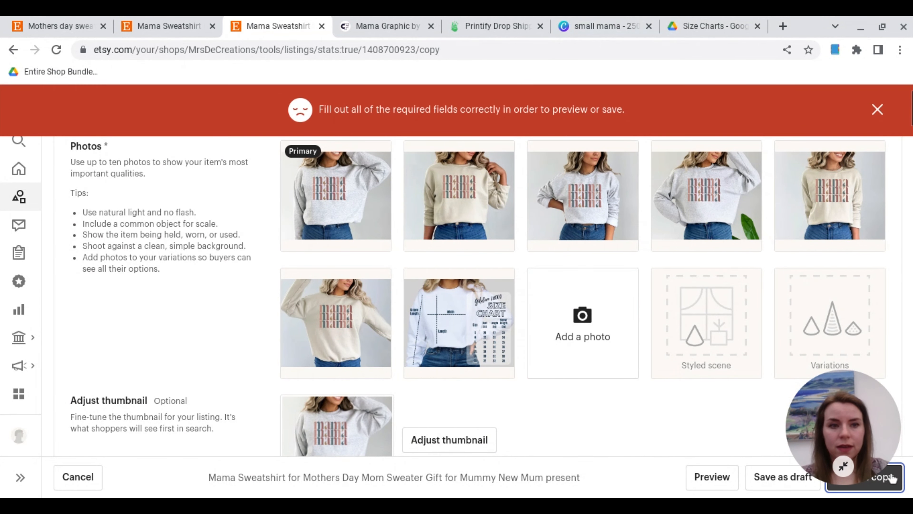
pyautogui.click(891, 477)
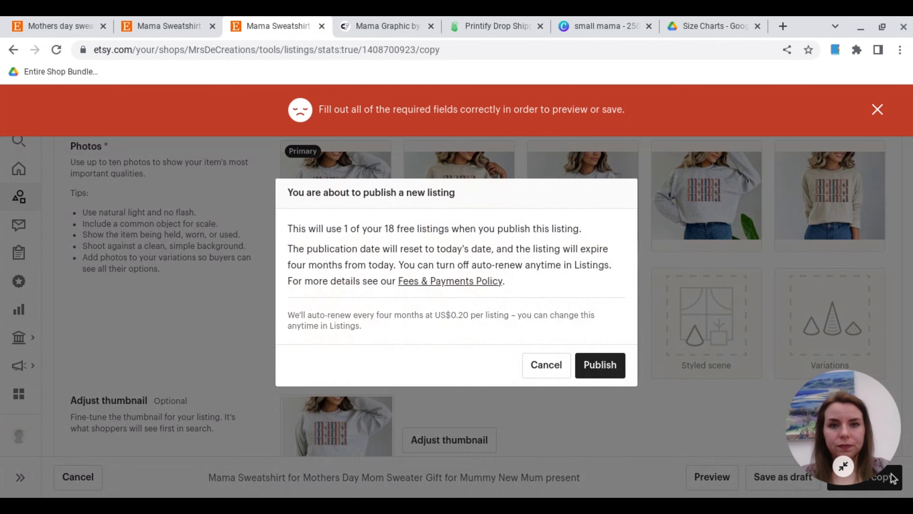
pyautogui.click(893, 478)
pyautogui.scroll(-5, 775, 404)
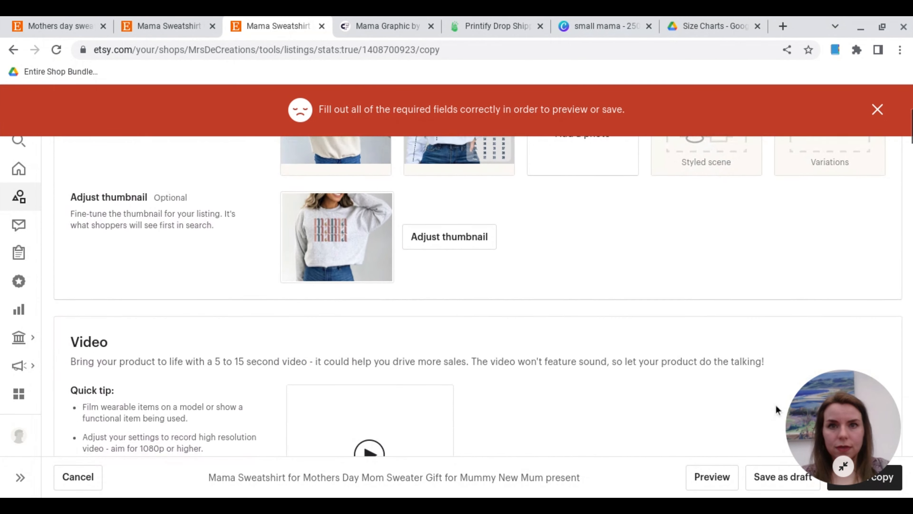
pyautogui.scroll(8, 775, 404)
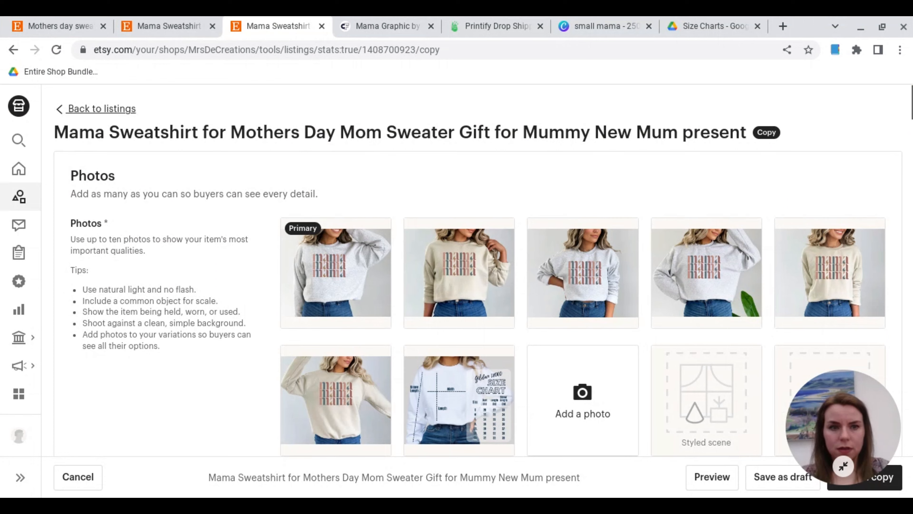
pyautogui.click(888, 480)
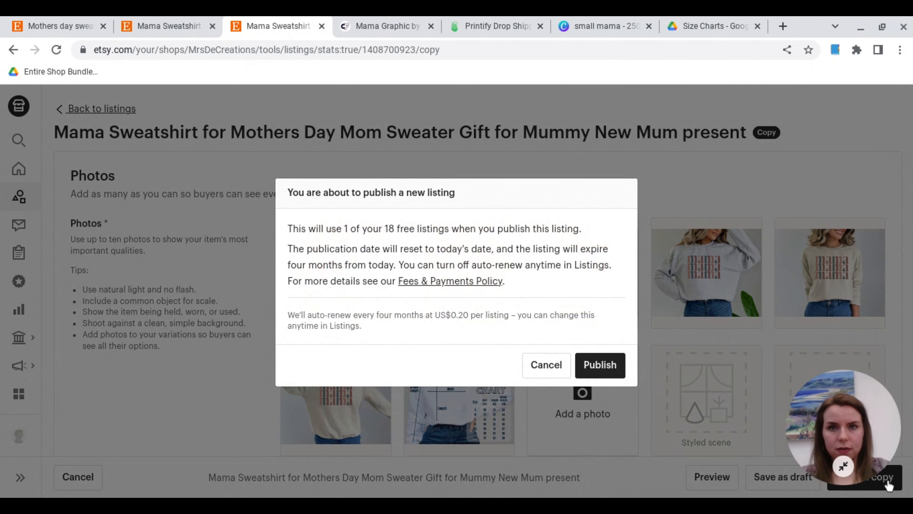
pyautogui.click(599, 371)
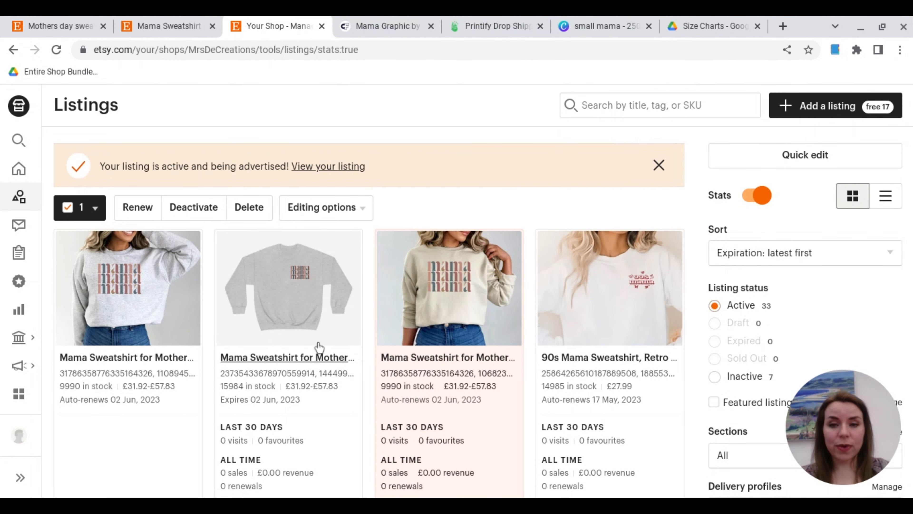
# Open the Mama Sweatshirt listing with the small chest print on the plain grey sweatshirt for editing
pyautogui.click(308, 315)
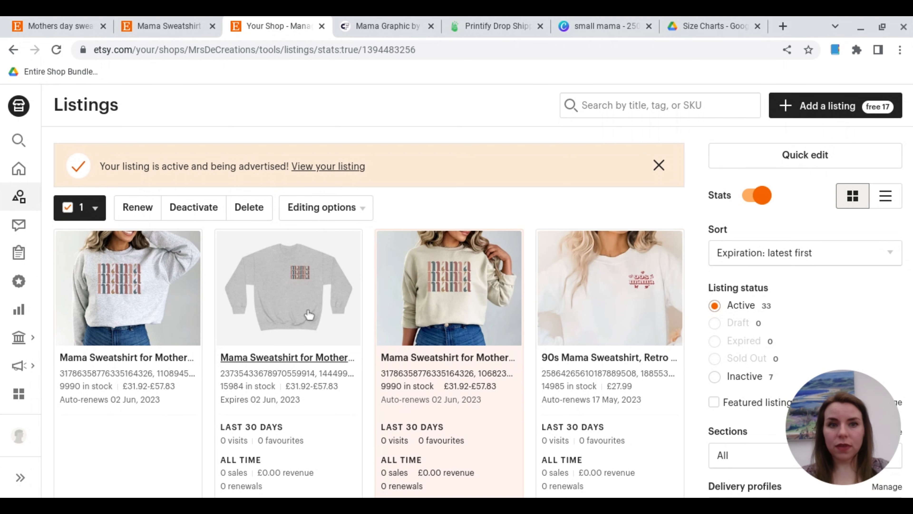